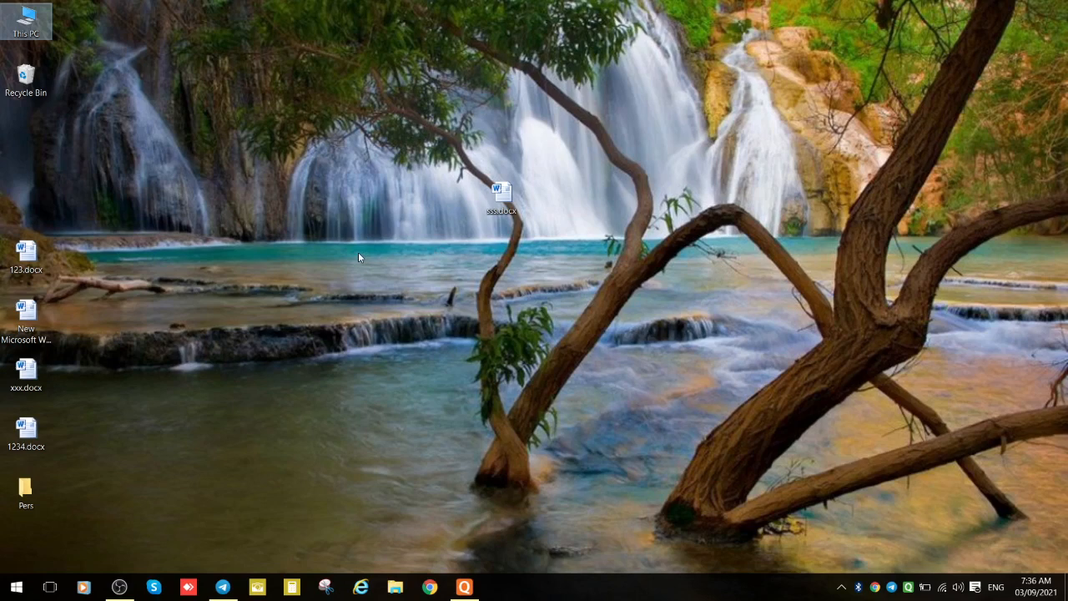
Step: Show the item types that can be newly created on the desktop, including Microsoft Word Document
{"action": "right_click", "coordinate": [358, 257]}
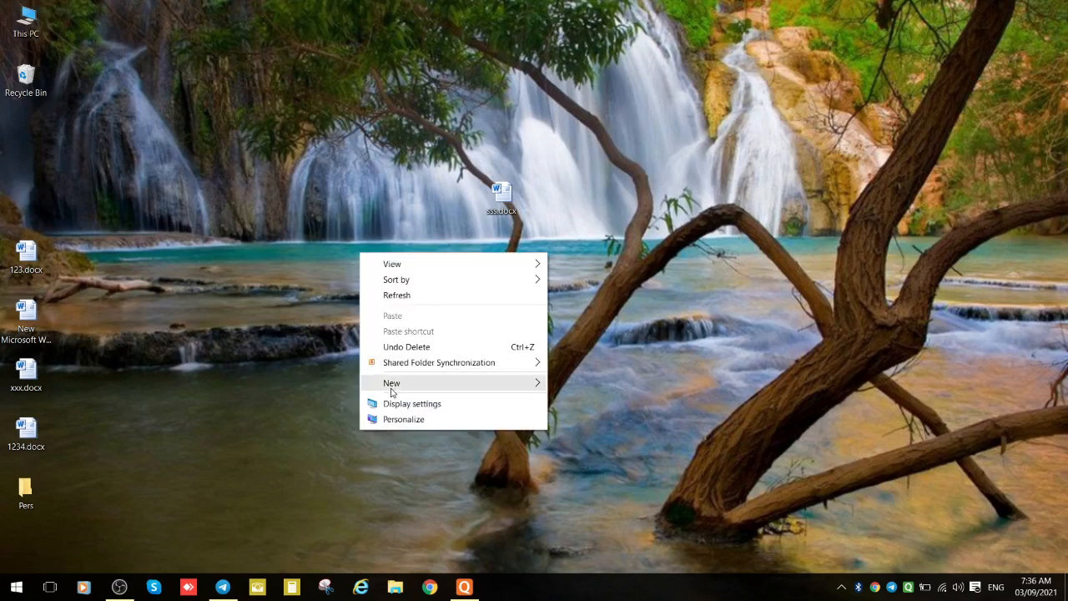
{"action": "mouse_move", "coordinate": [391, 389]}
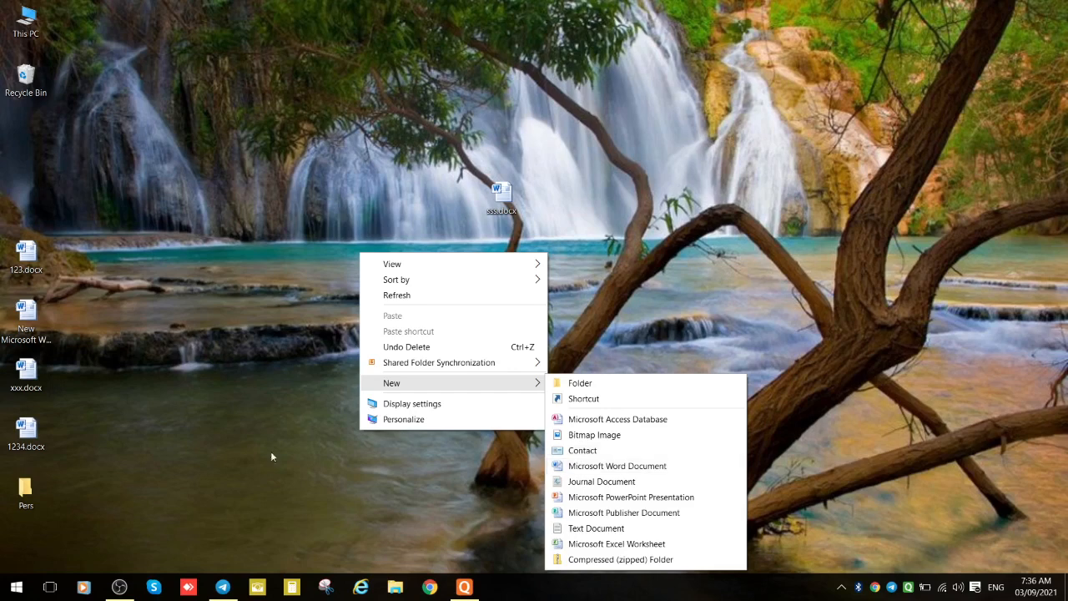
Step: Search the computer's installed apps for "word"
{"action": "left_click", "coordinate": [7, 591]}
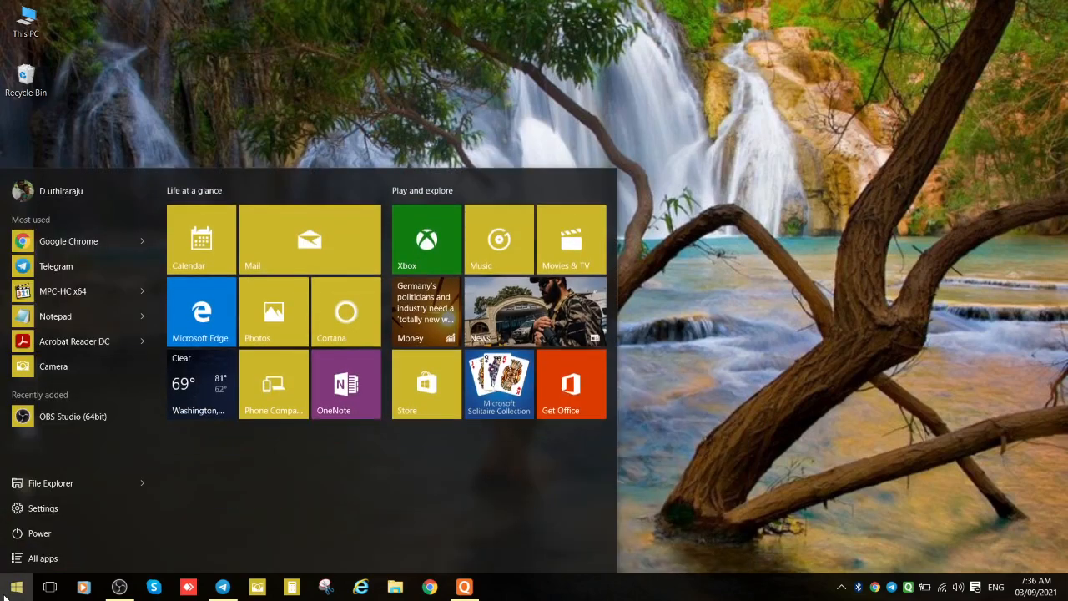
{"action": "type", "text": "wo"}
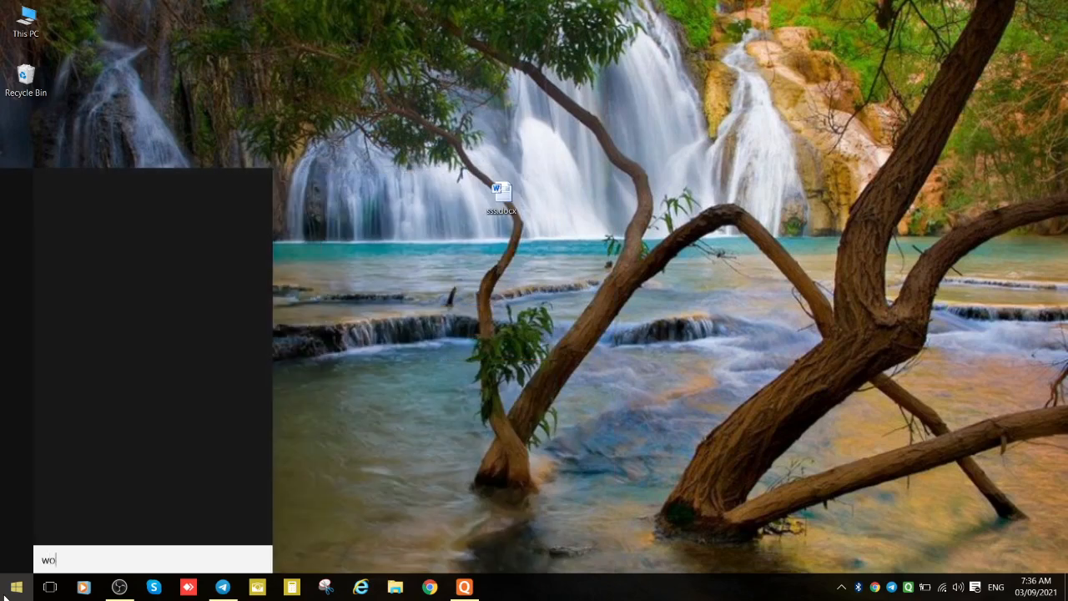
{"action": "type", "text": "rd"}
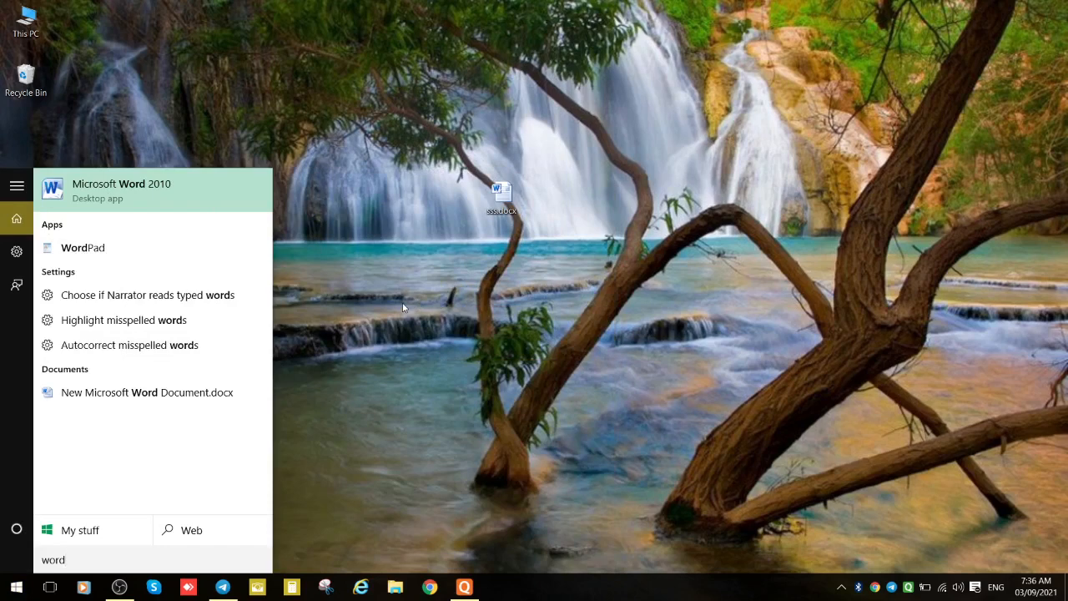
{"action": "key", "text": "Return"}
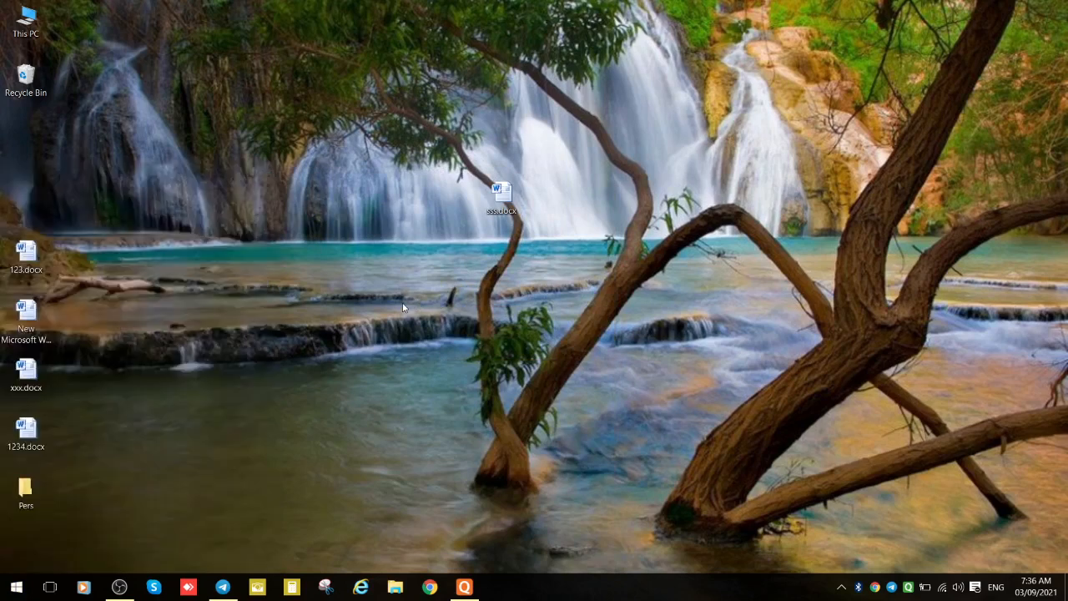
Step: Launch Microsoft Word with the Run command "winword"
{"action": "key", "text": "super+r"}
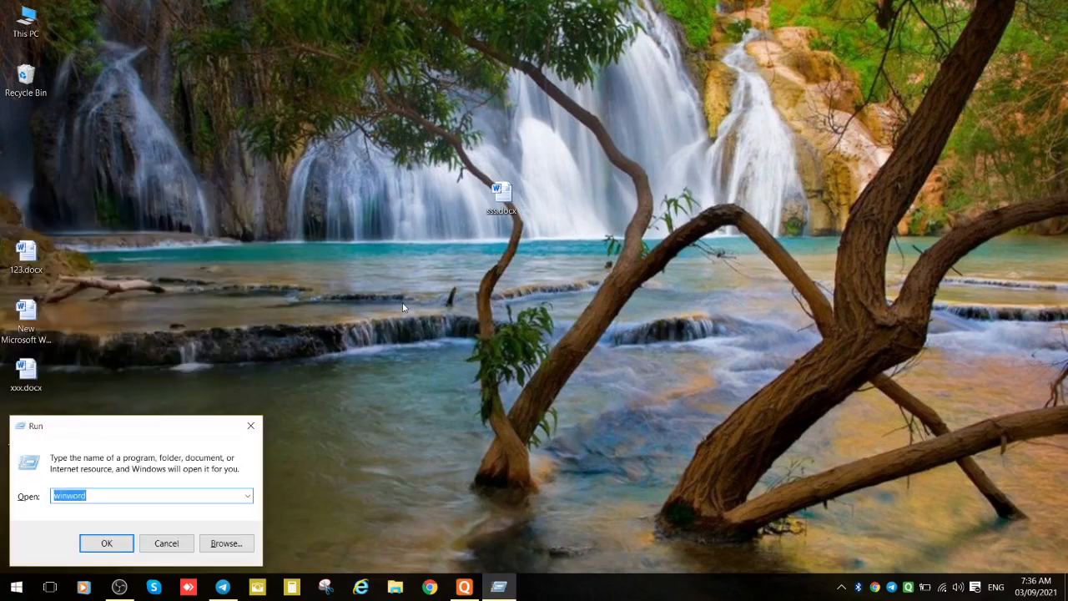
{"action": "left_click", "coordinate": [161, 546]}
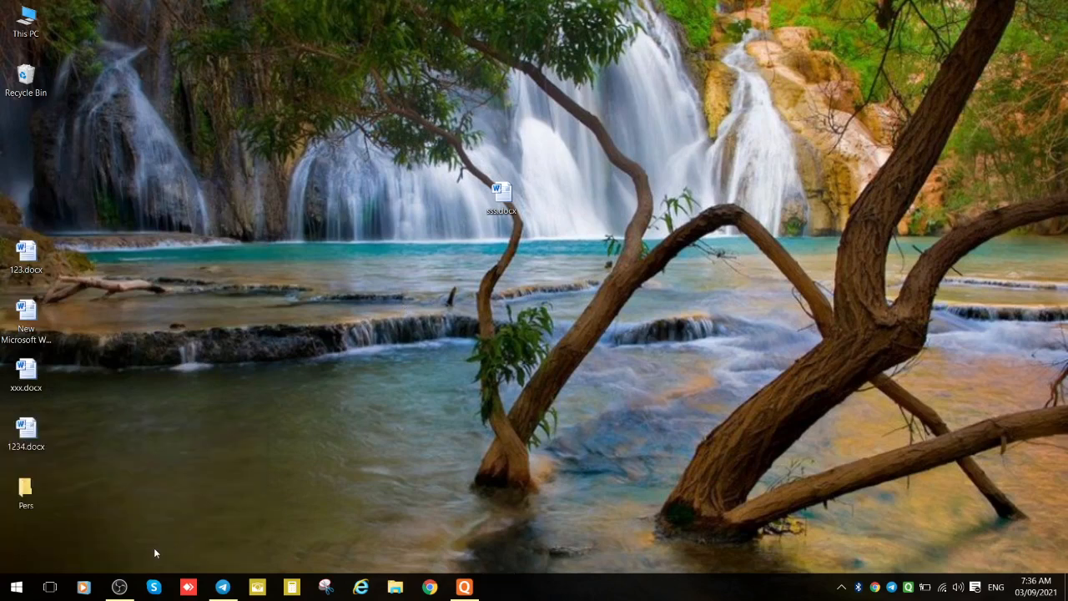
{"action": "left_click", "coordinate": [18, 588]}
{"action": "type", "text": "run"}
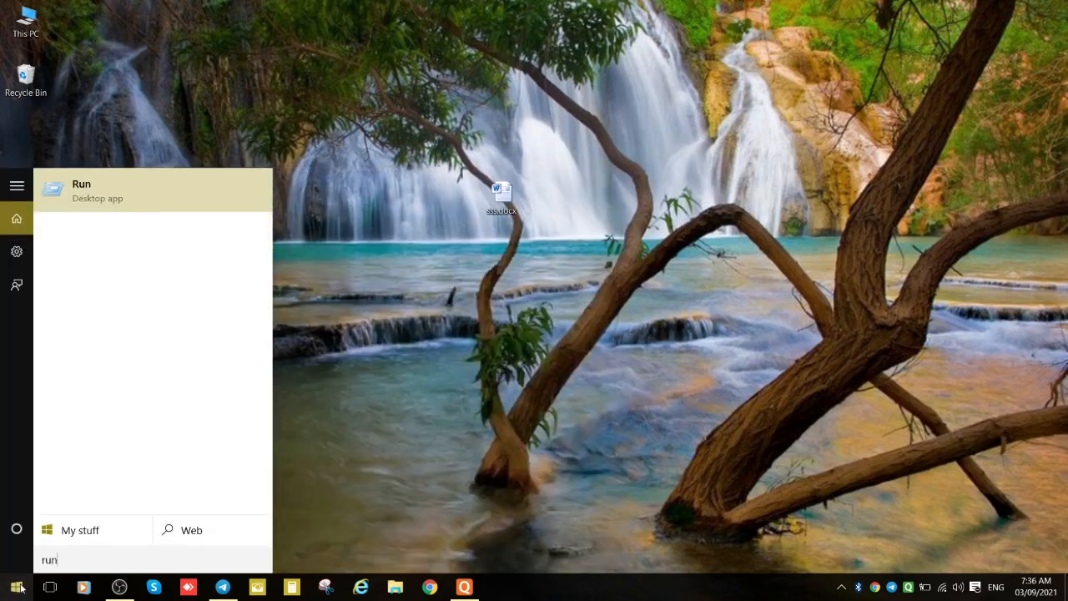
{"action": "left_click", "coordinate": [87, 191]}
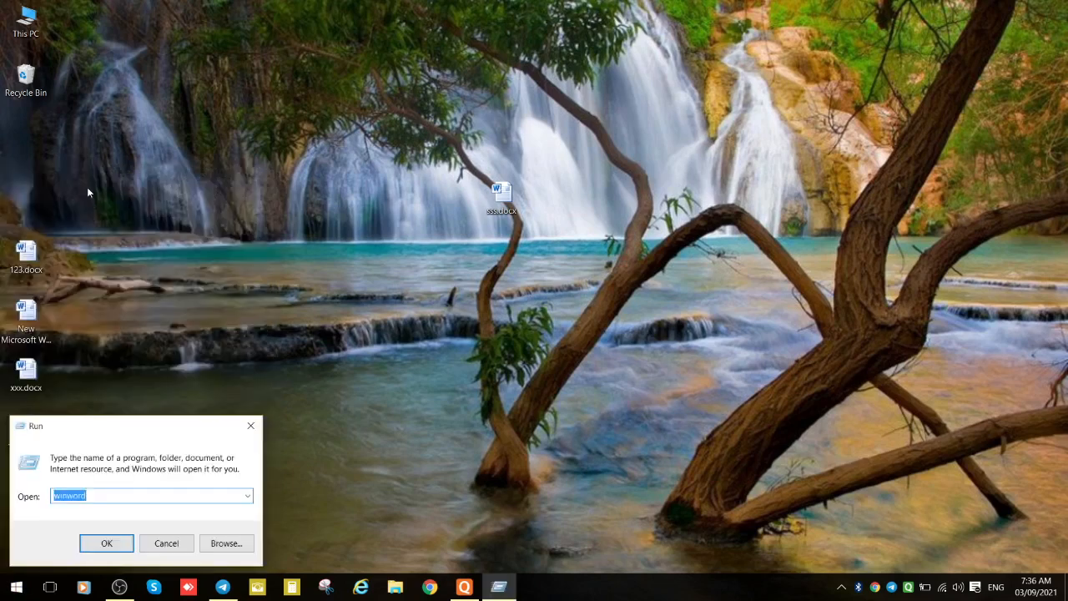
{"action": "type", "text": "win"}
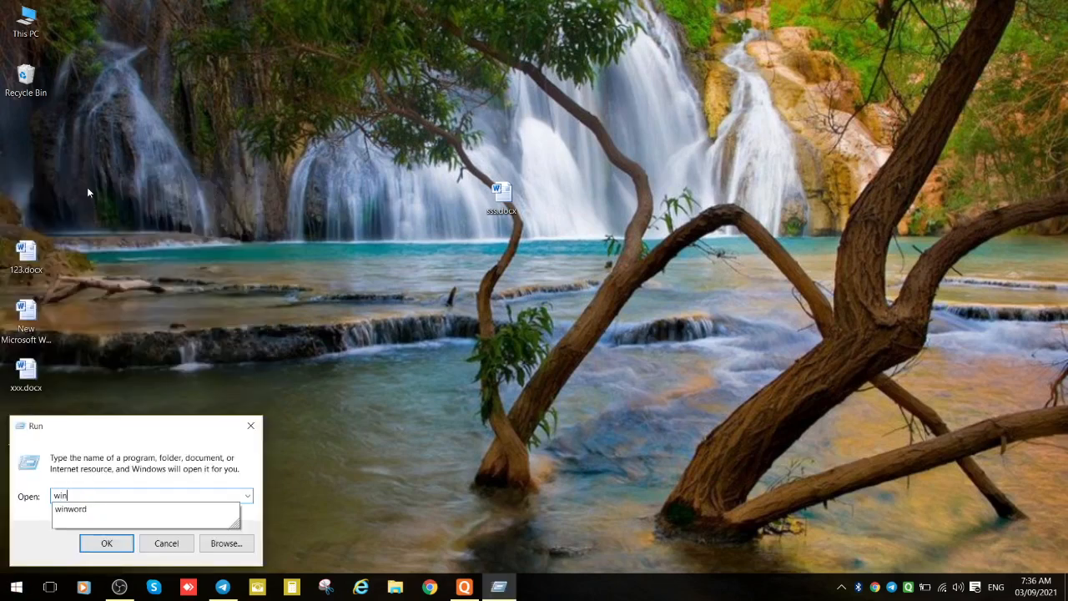
{"action": "type", "text": "word"}
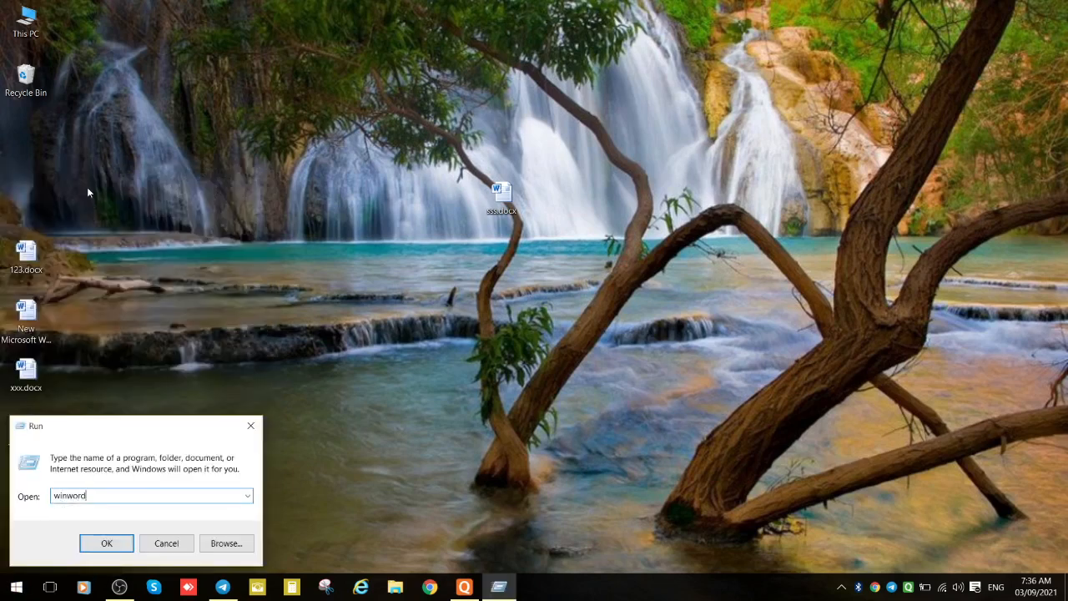
{"action": "key", "text": "Return"}
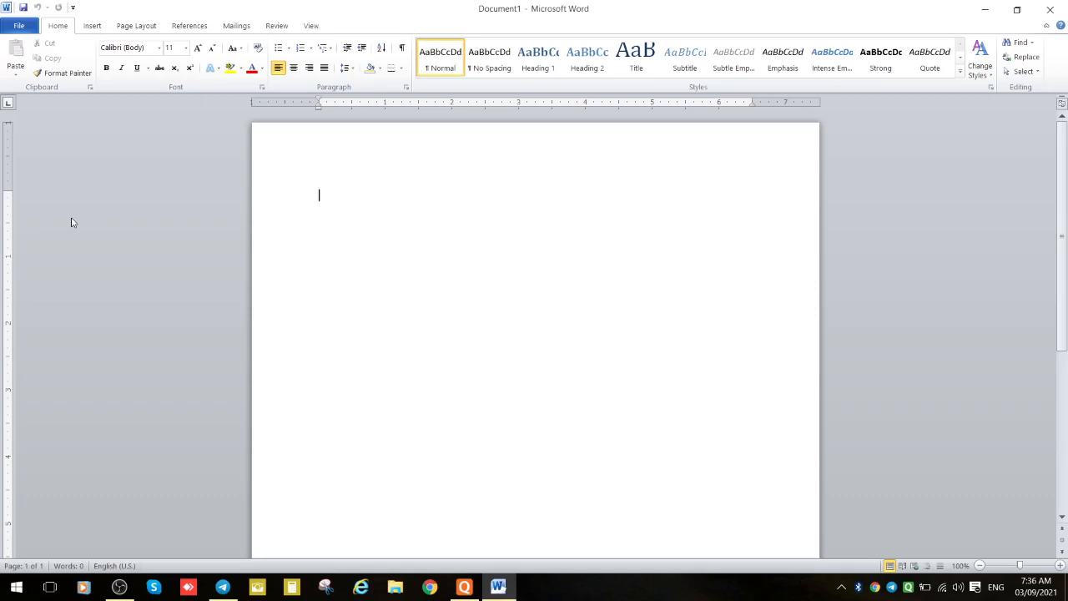
{"action": "left_click", "coordinate": [16, 586]}
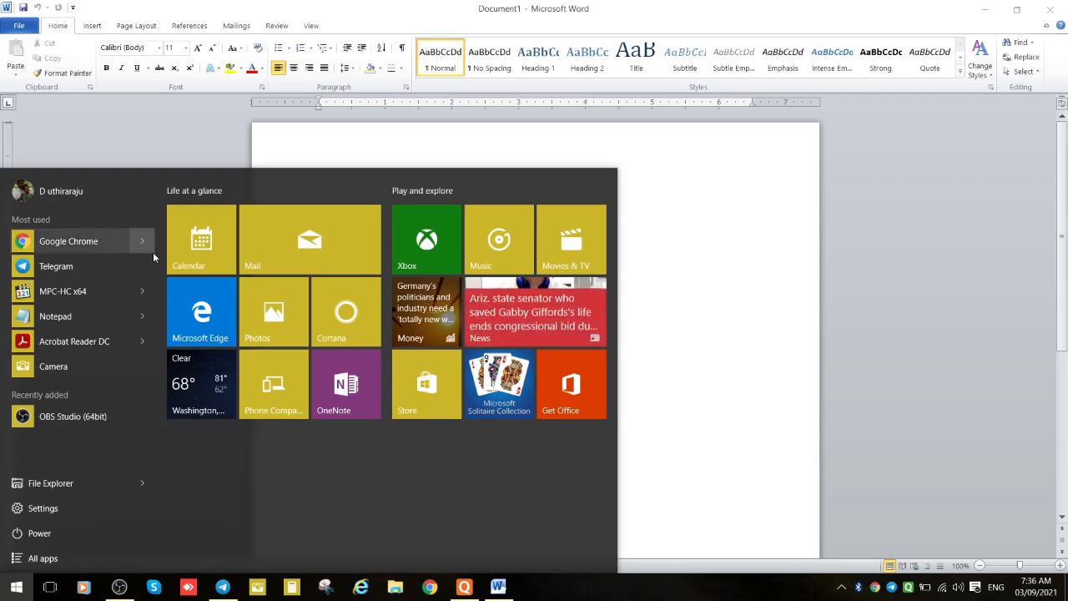
{"action": "left_click", "coordinate": [75, 482]}
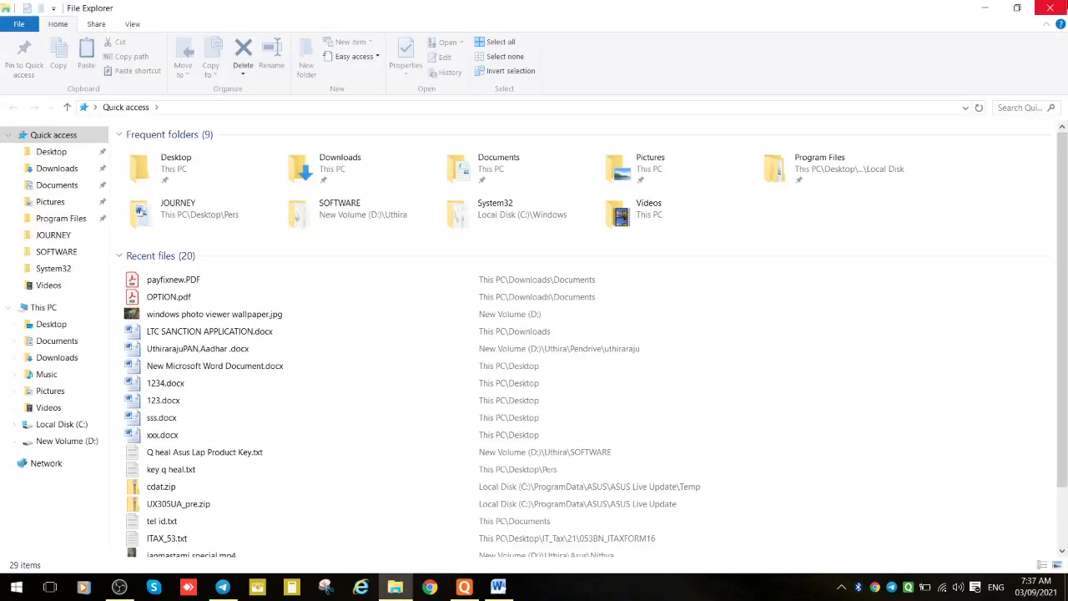
{"action": "left_click", "coordinate": [1050, 7]}
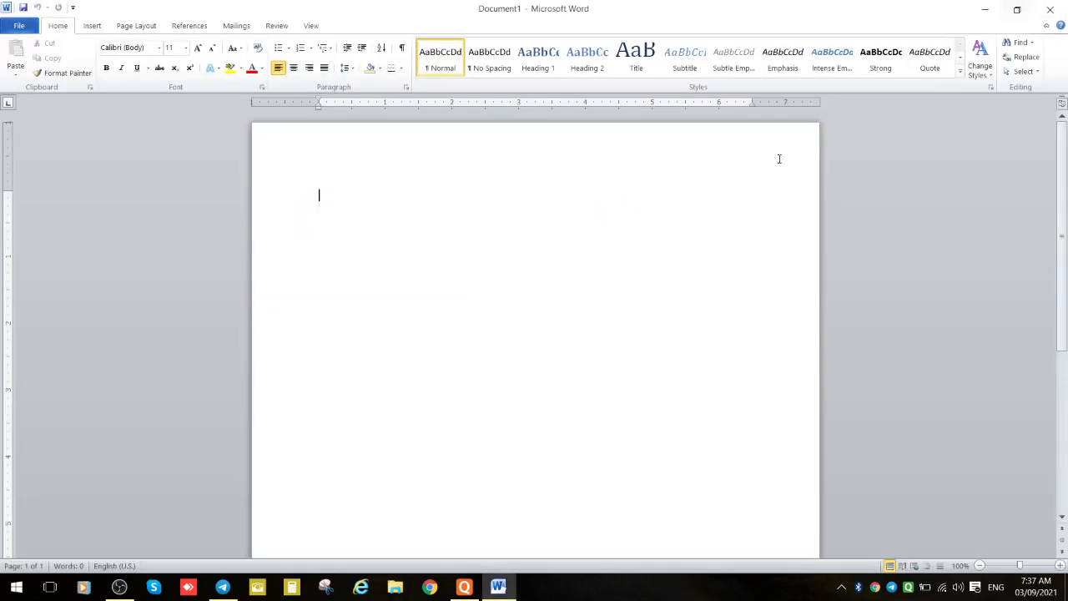
Step: Locate Microsoft Word 2010 within the Microsoft Office group of the full list of installed apps
{"action": "left_click", "coordinate": [15, 587]}
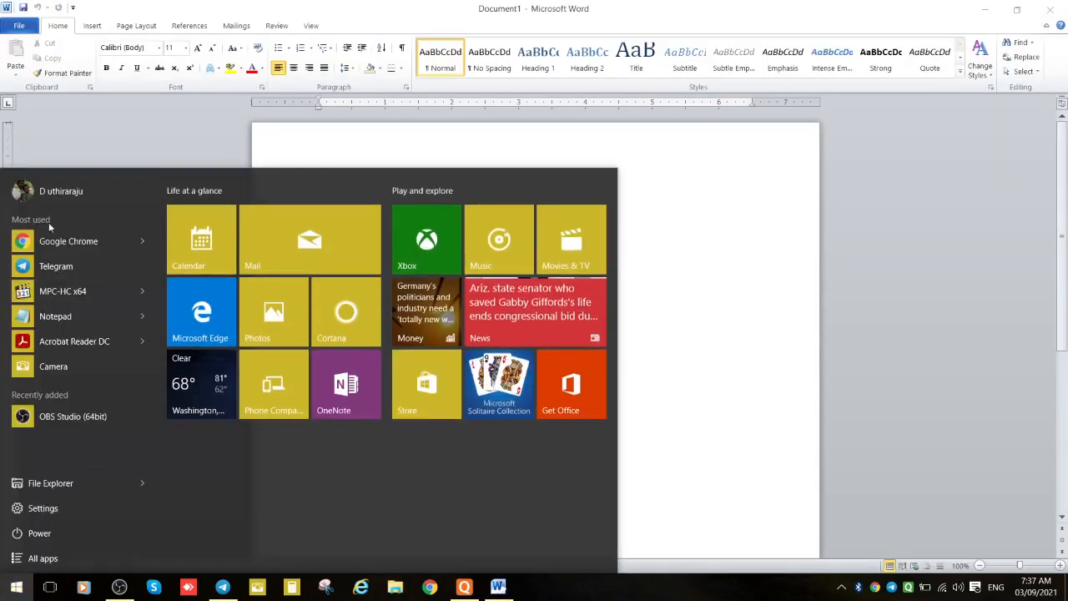
{"action": "left_click", "coordinate": [68, 558]}
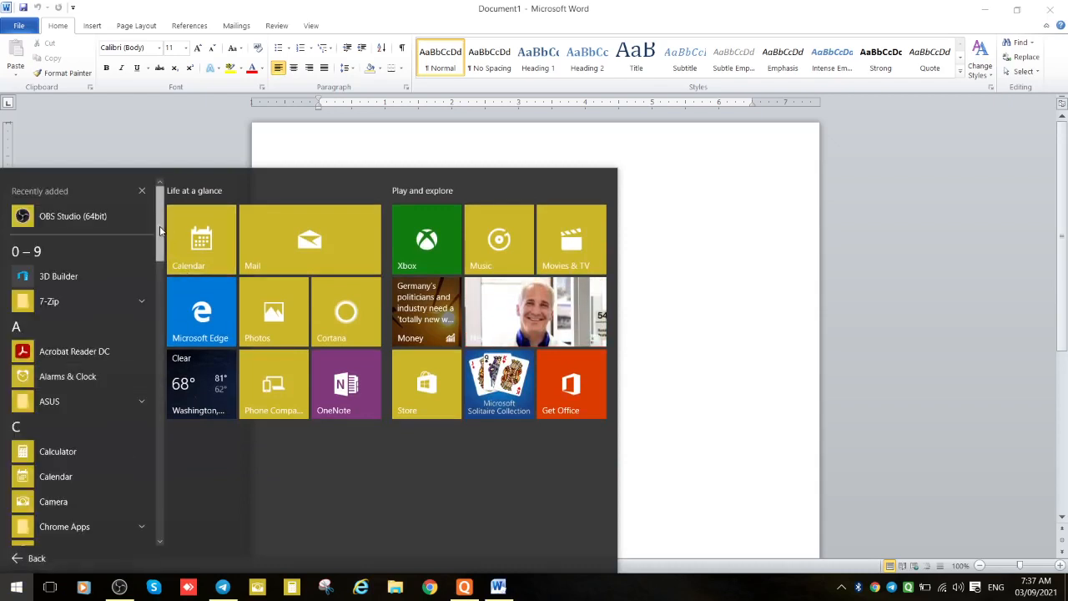
{"action": "left_click_drag", "start_coordinate": [161, 232], "coordinate": [170, 332]}
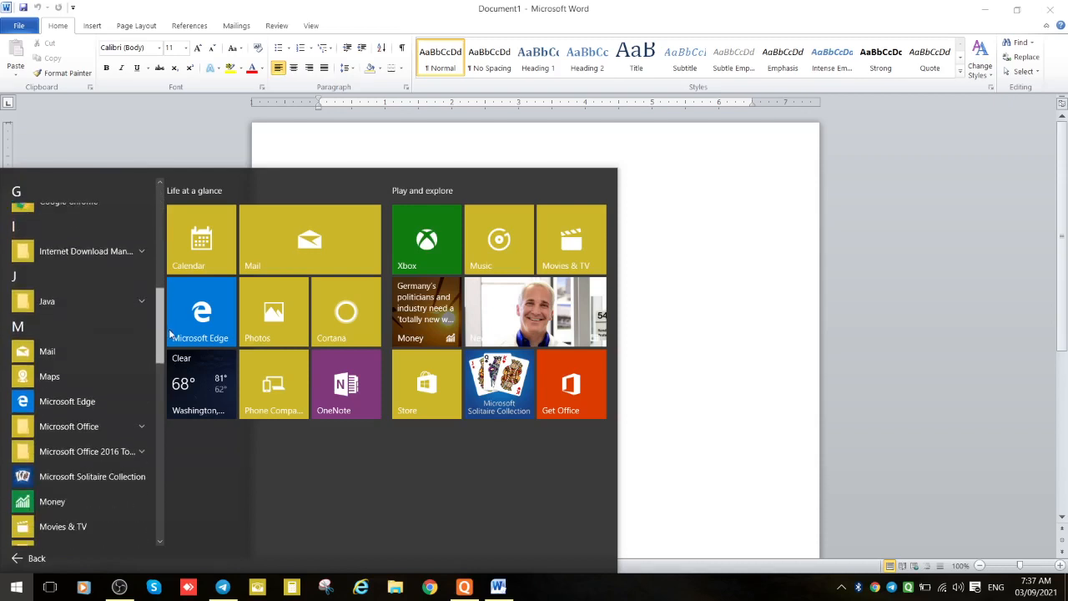
{"action": "left_click", "coordinate": [138, 419]}
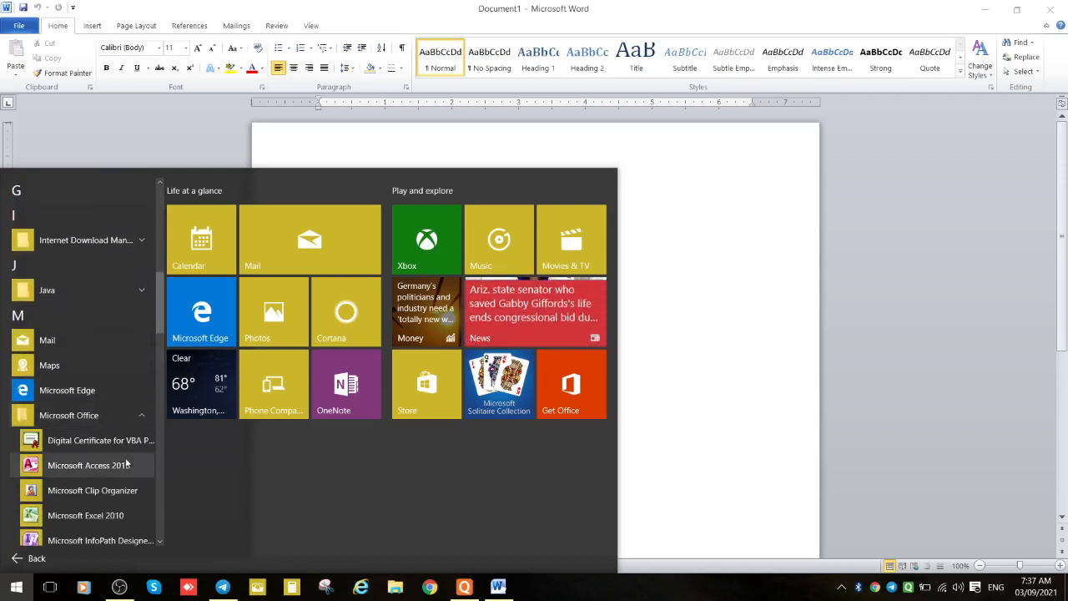
{"action": "left_click_drag", "start_coordinate": [158, 330], "coordinate": [158, 364]}
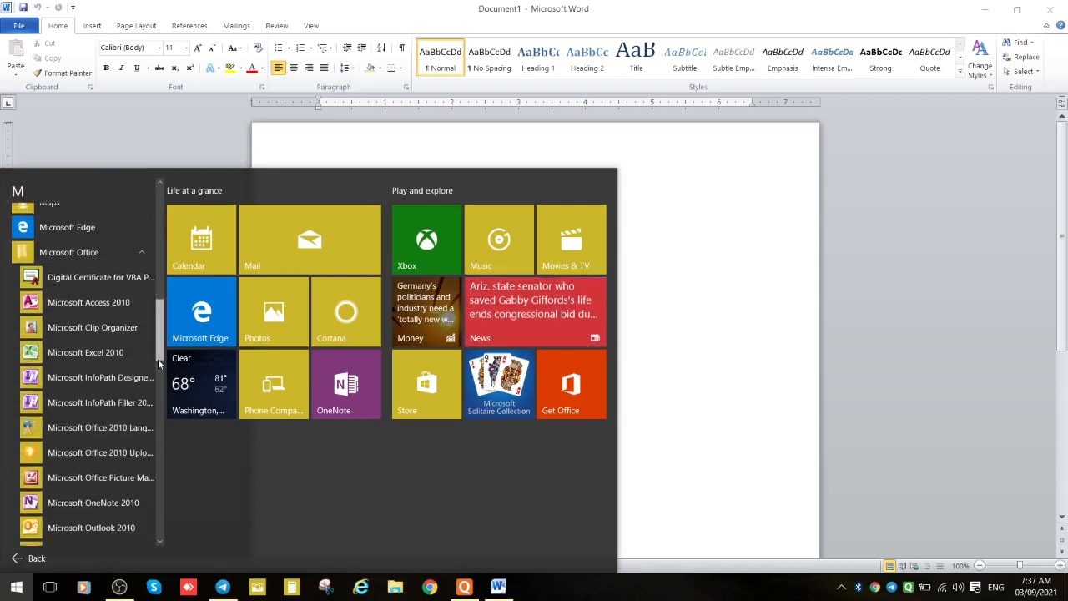
{"action": "scroll", "coordinate": [158, 369], "scroll_direction": "down", "scroll_amount": 3}
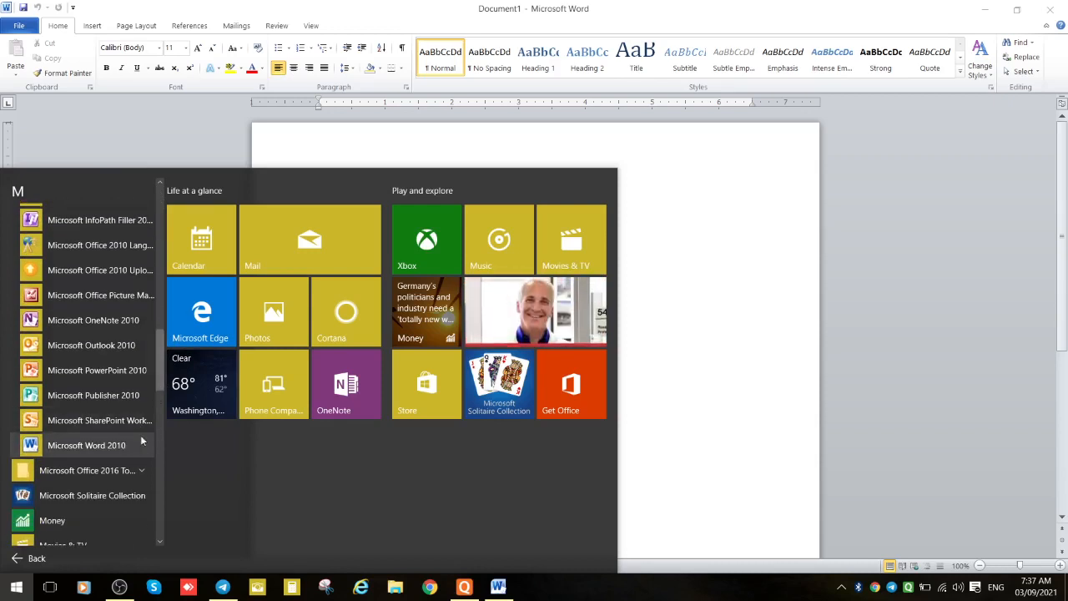
{"action": "left_click", "coordinate": [681, 502]}
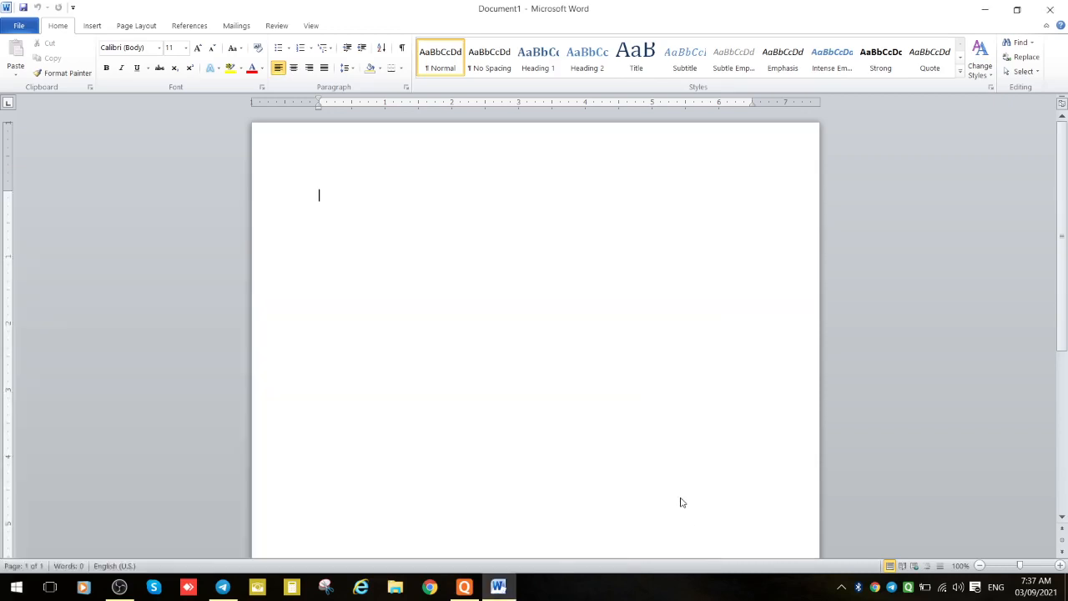
Step: Add the Quick Print command to the Quick Access Toolbar for all documents
{"action": "right_click", "coordinate": [84, 13]}
{"action": "right_click", "coordinate": [48, 7]}
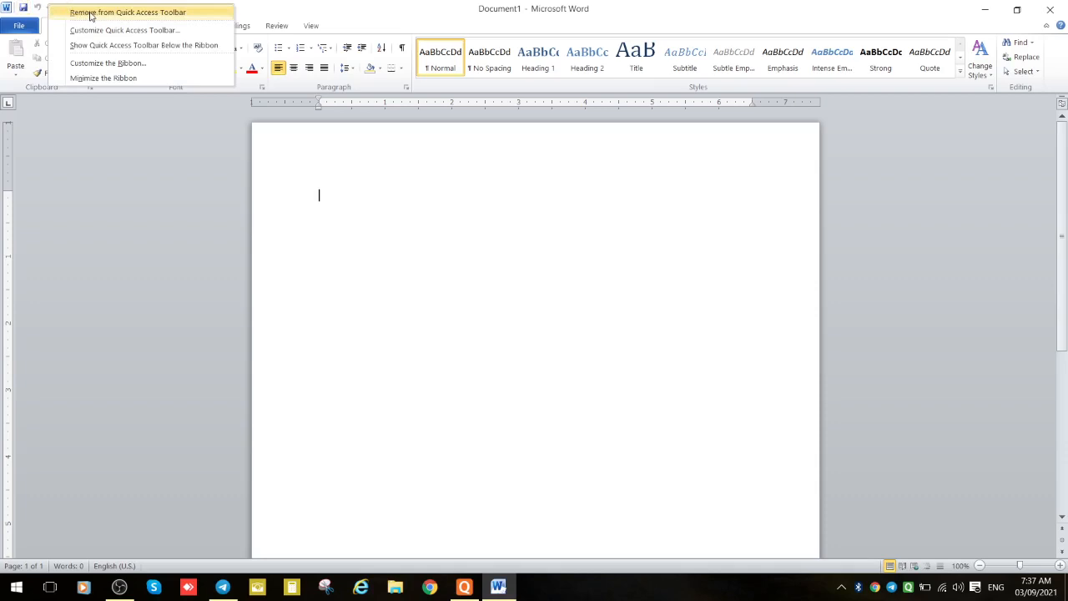
{"action": "left_click", "coordinate": [143, 31]}
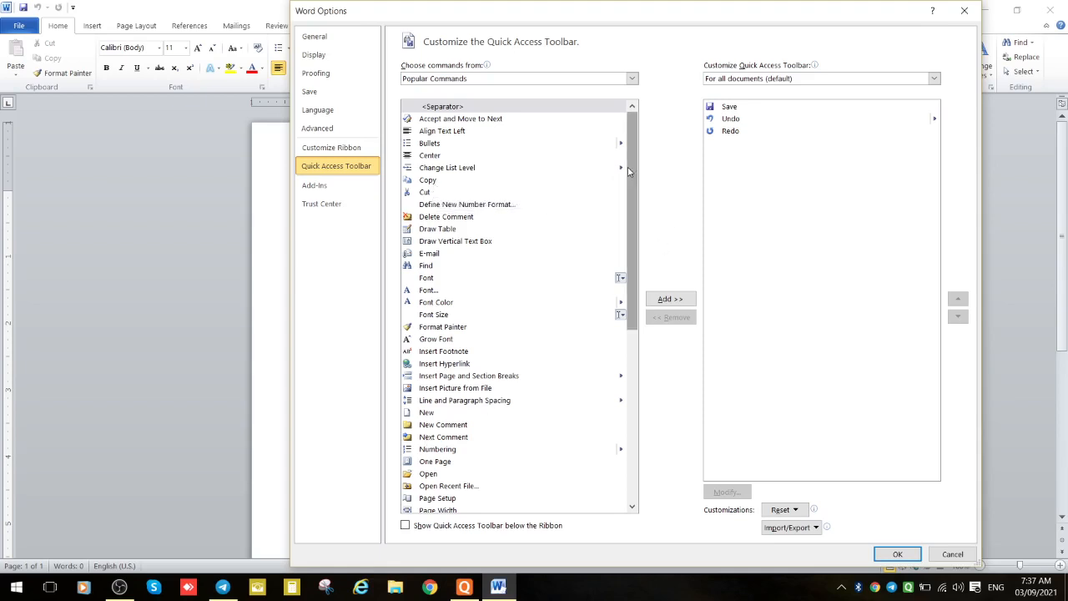
{"action": "left_click_drag", "start_coordinate": [630, 172], "coordinate": [628, 347]}
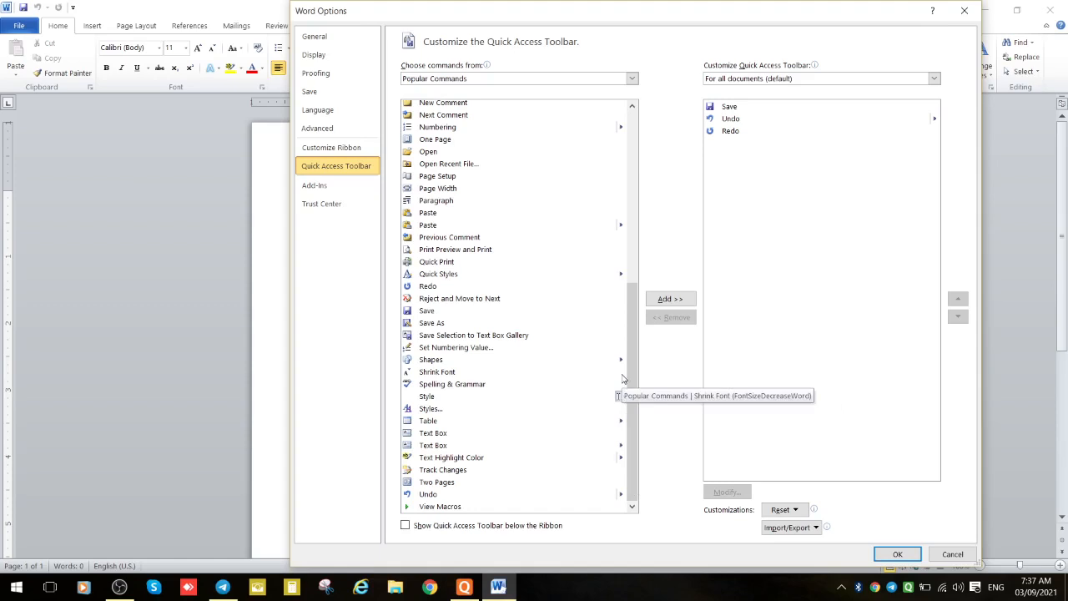
{"action": "mouse_move", "coordinate": [631, 376]}
{"action": "left_mouse_down"}
{"action": "mouse_move", "coordinate": [648, 185]}
{"action": "mouse_move", "coordinate": [622, 323]}
{"action": "left_mouse_up"}
{"action": "left_click", "coordinate": [434, 365]}
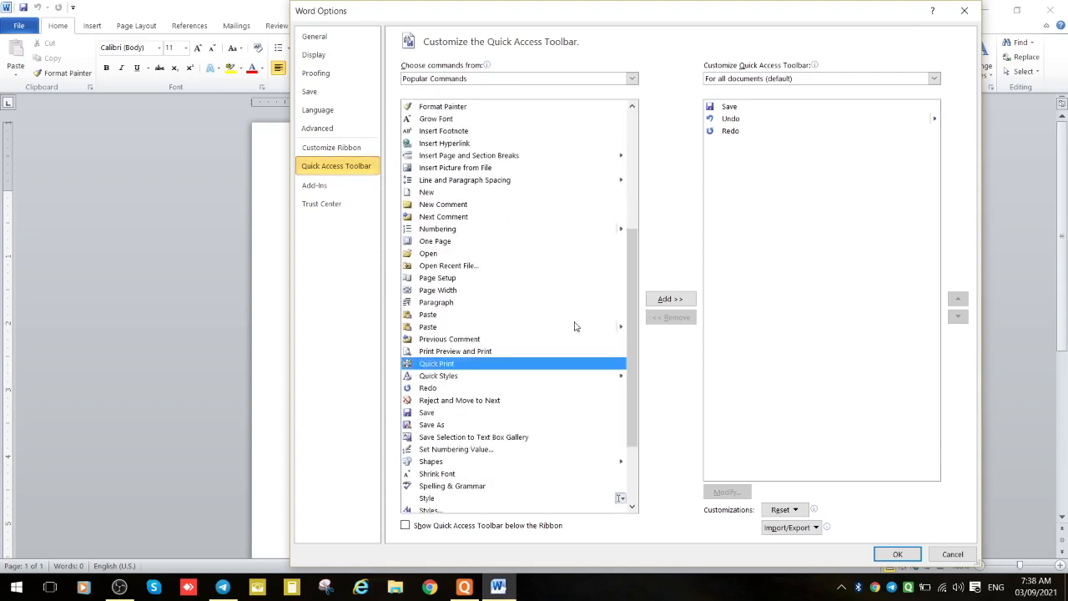
{"action": "left_click", "coordinate": [672, 304]}
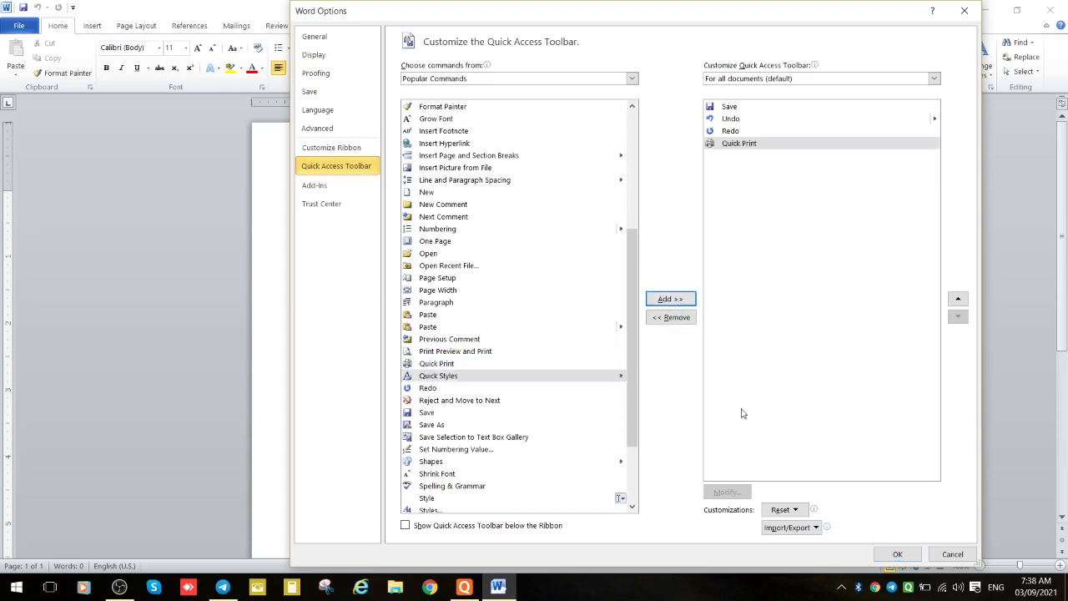
{"action": "left_click", "coordinate": [898, 555]}
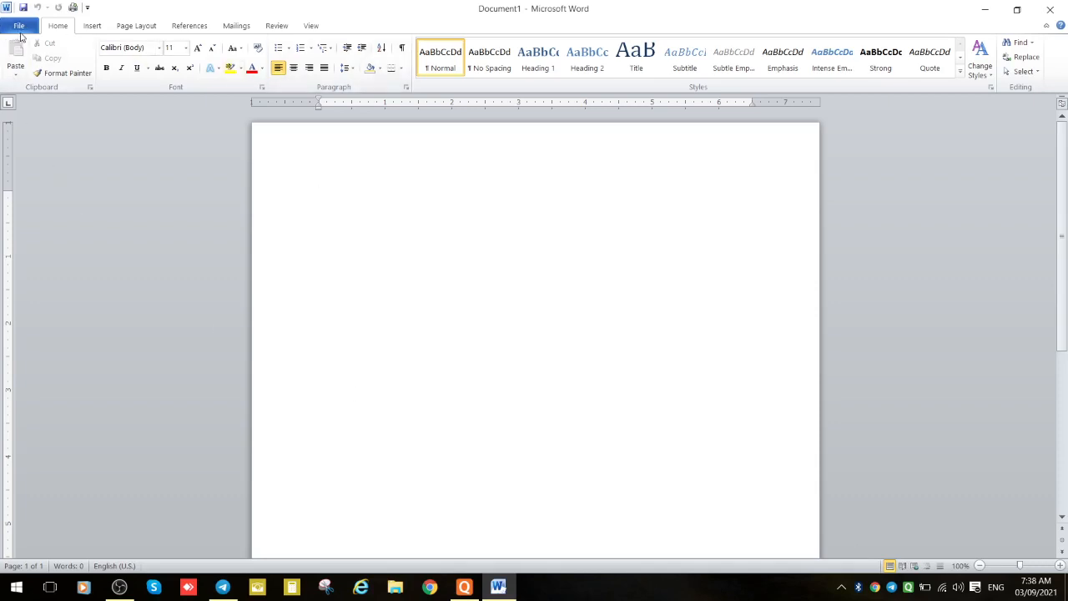
Step: Save the blank document as demo.docx in the Documents folder
{"action": "left_click", "coordinate": [21, 28]}
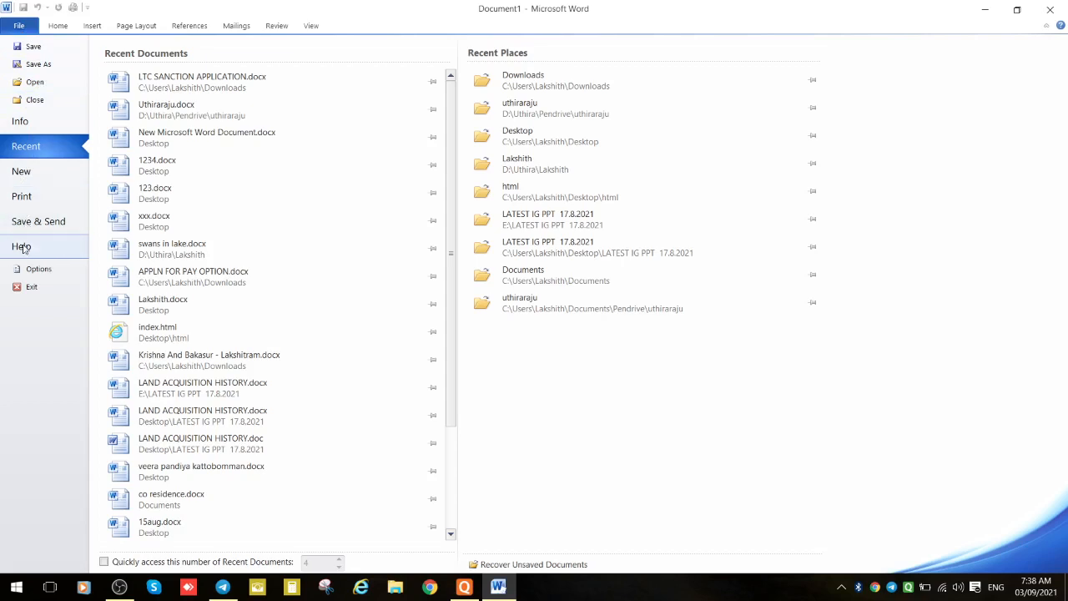
{"action": "left_click", "coordinate": [31, 65]}
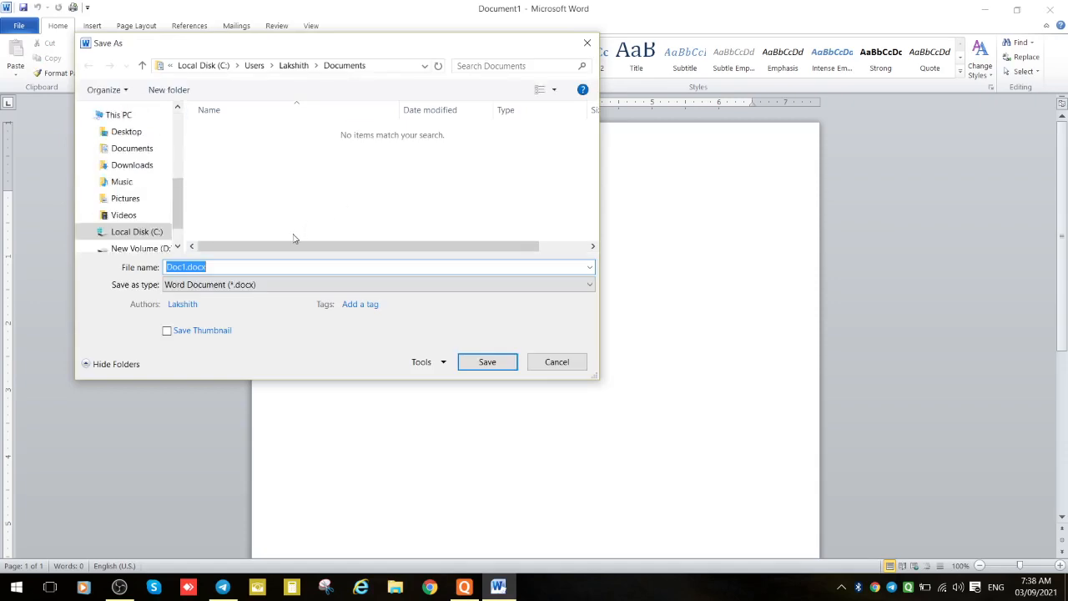
{"action": "type", "text": "dem"}
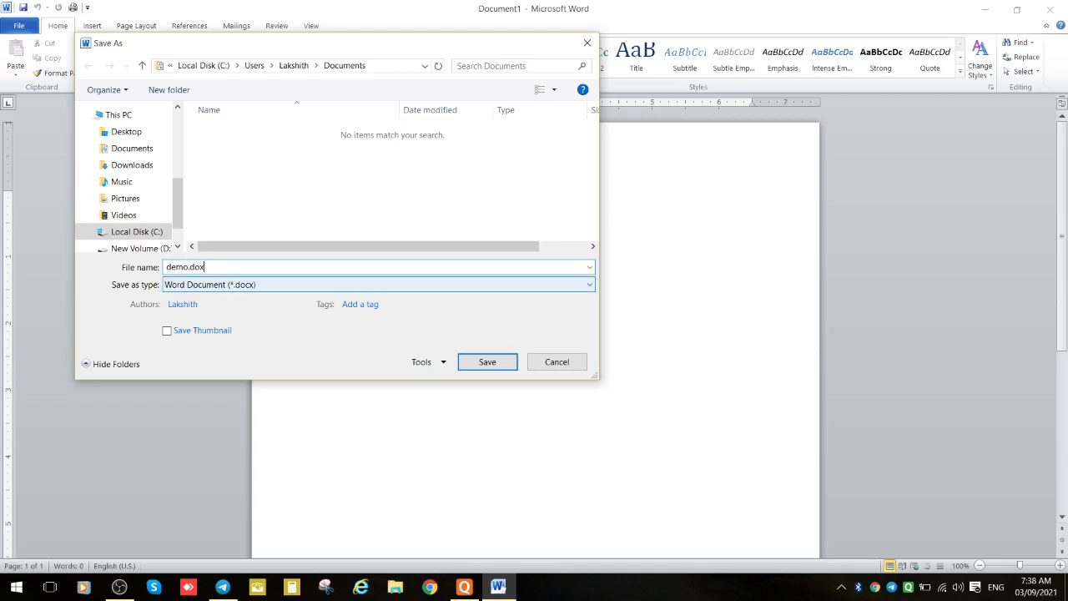
{"action": "left_click", "coordinate": [492, 362]}
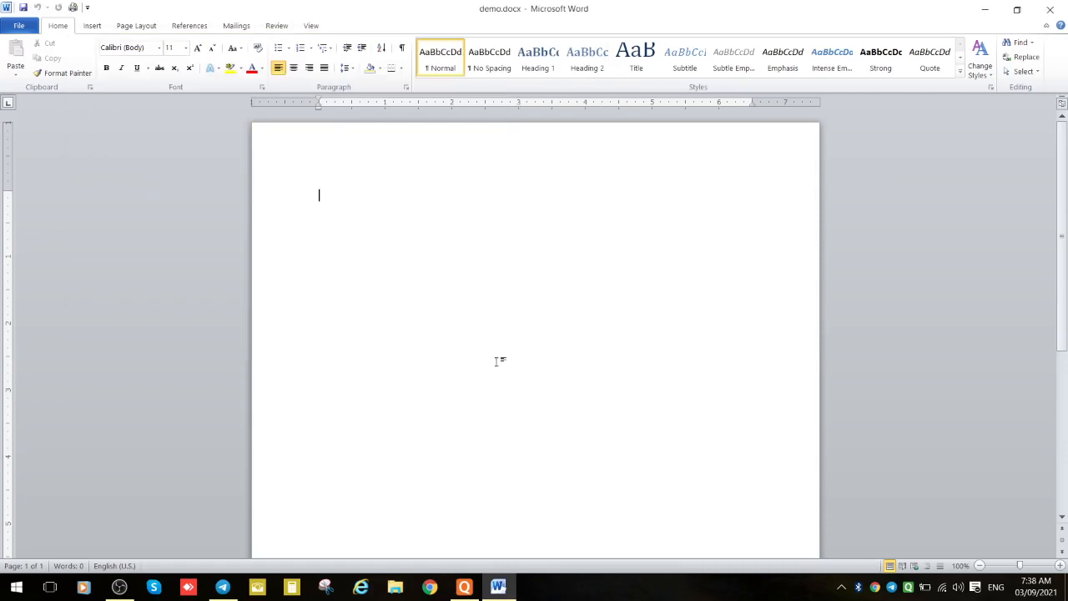
Step: Open demo.docx from the Documents folder
{"action": "left_click", "coordinate": [18, 25]}
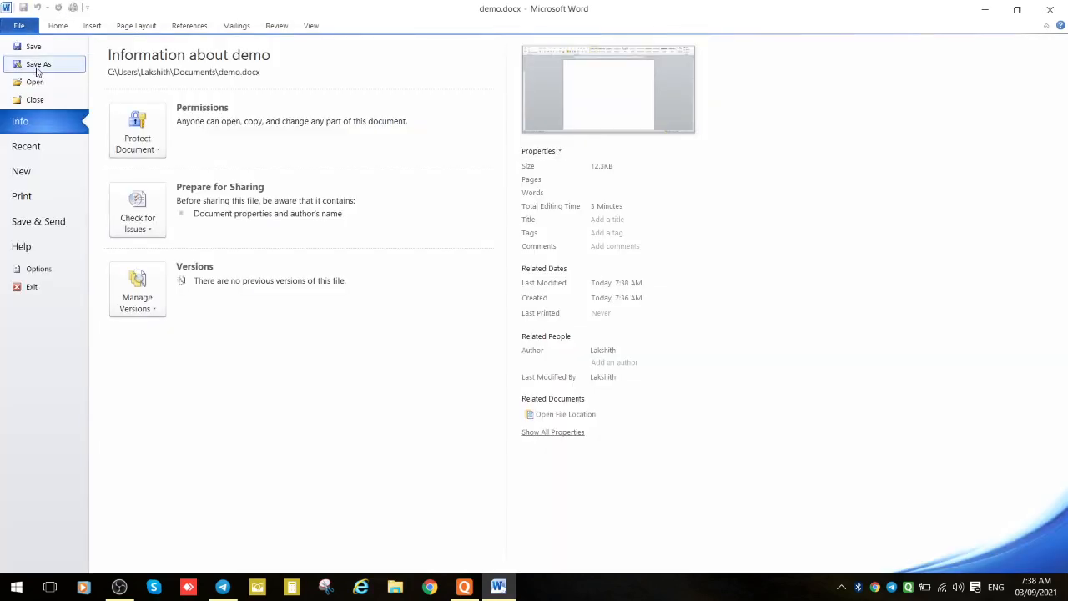
{"action": "left_click", "coordinate": [35, 82]}
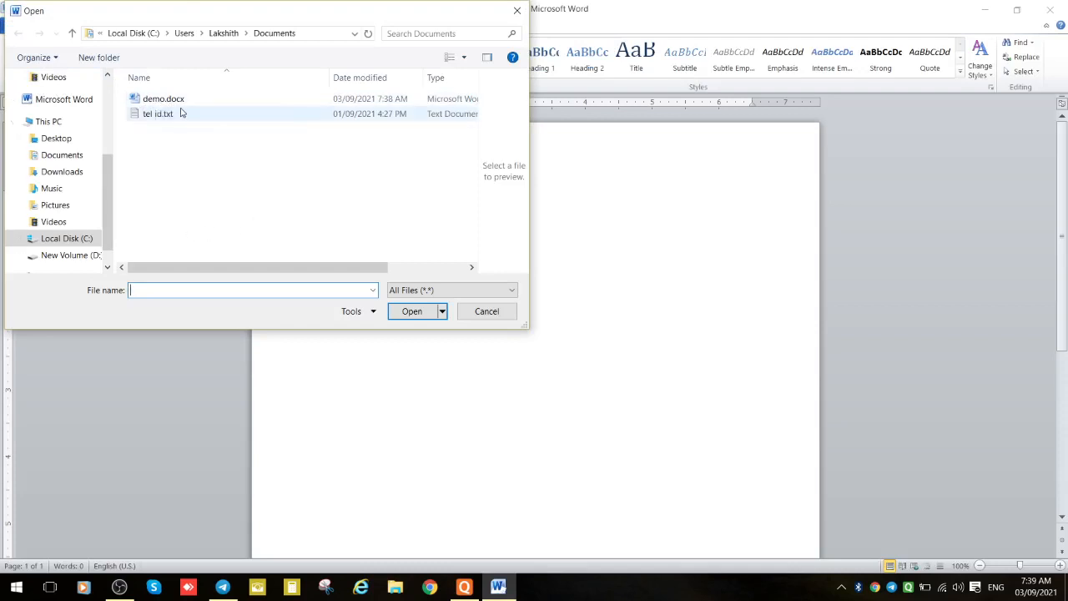
{"action": "double_click", "coordinate": [176, 105]}
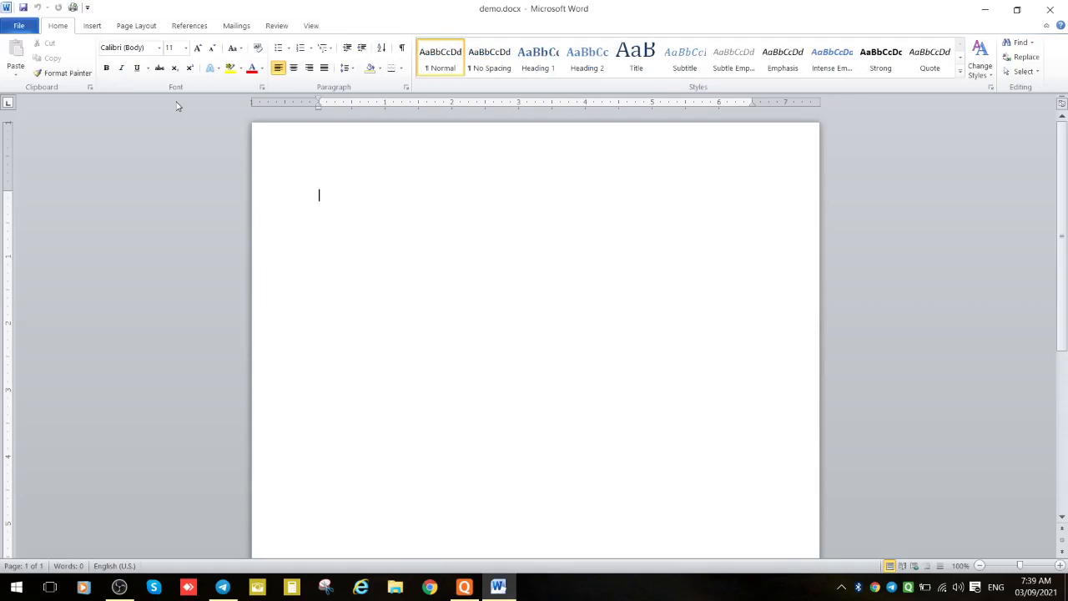
Step: Close the demo.docx document while leaving Word running
{"action": "left_click", "coordinate": [20, 29]}
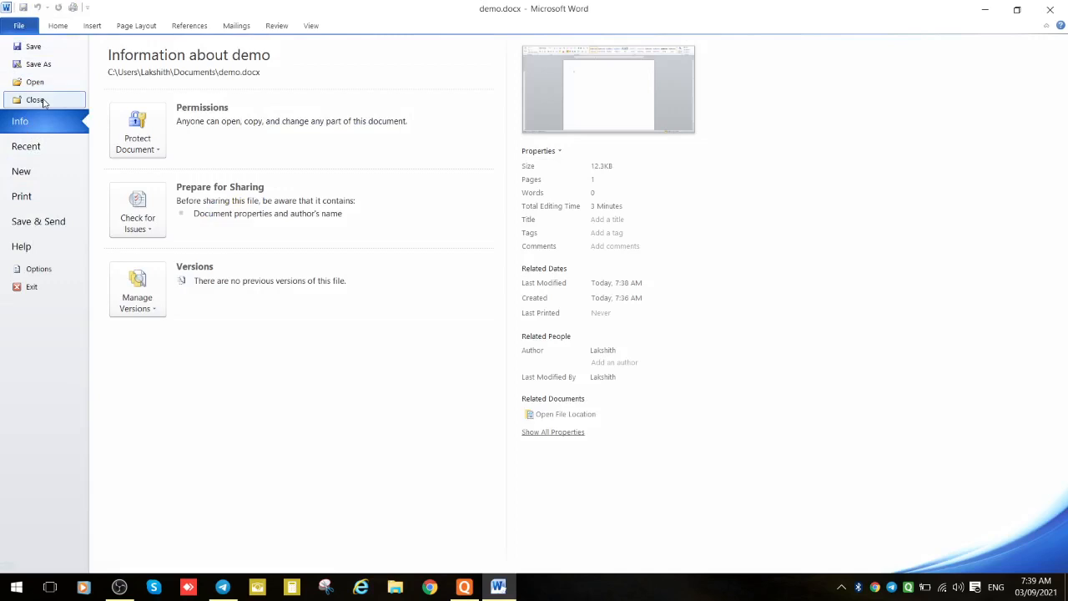
{"action": "left_click", "coordinate": [35, 100]}
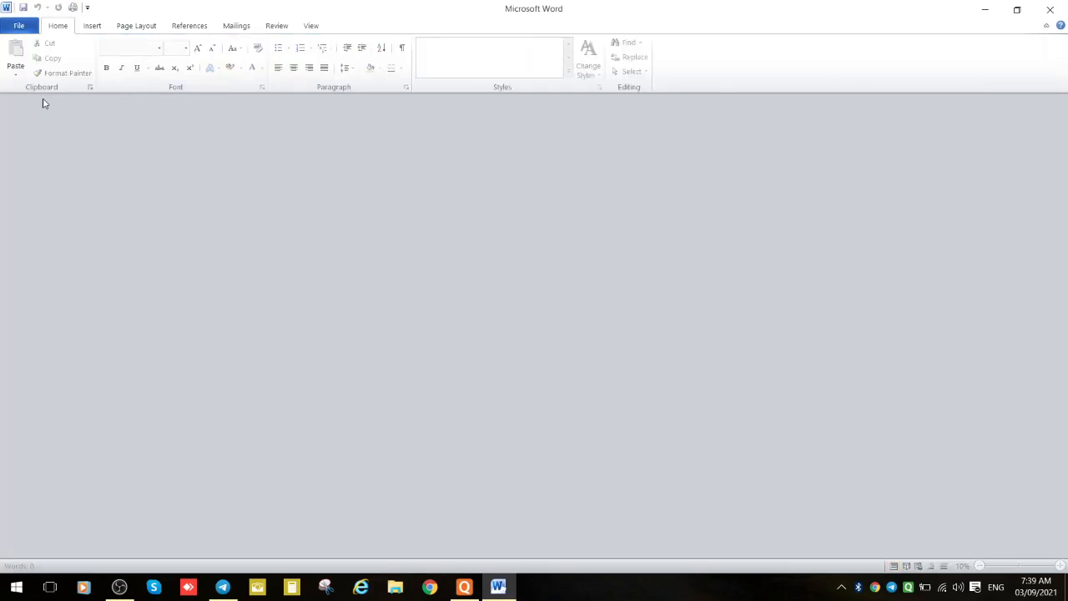
{"action": "left_click", "coordinate": [18, 26]}
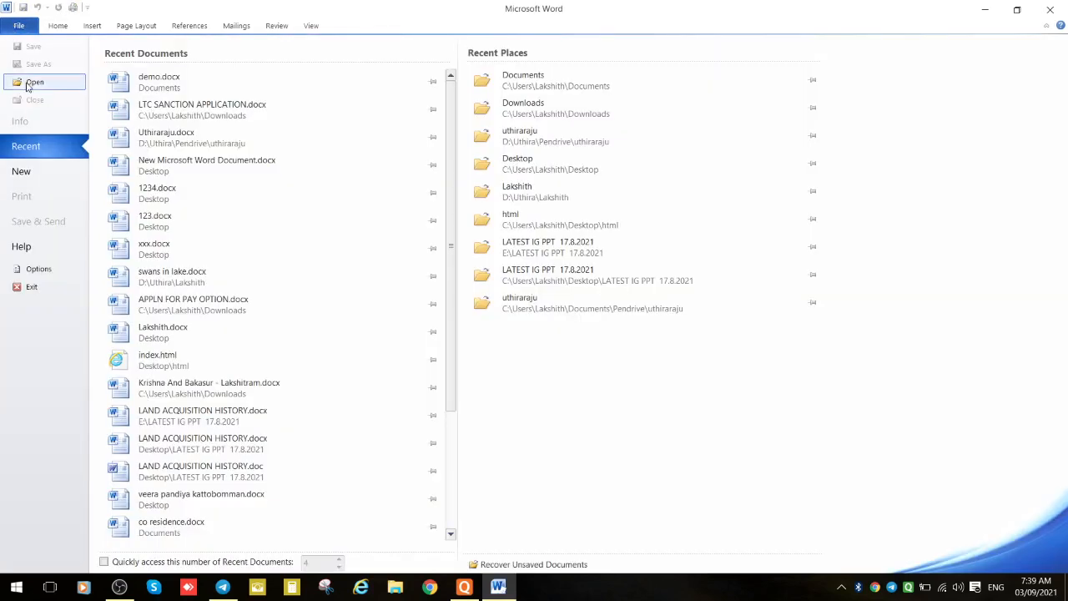
{"action": "left_click", "coordinate": [34, 82]}
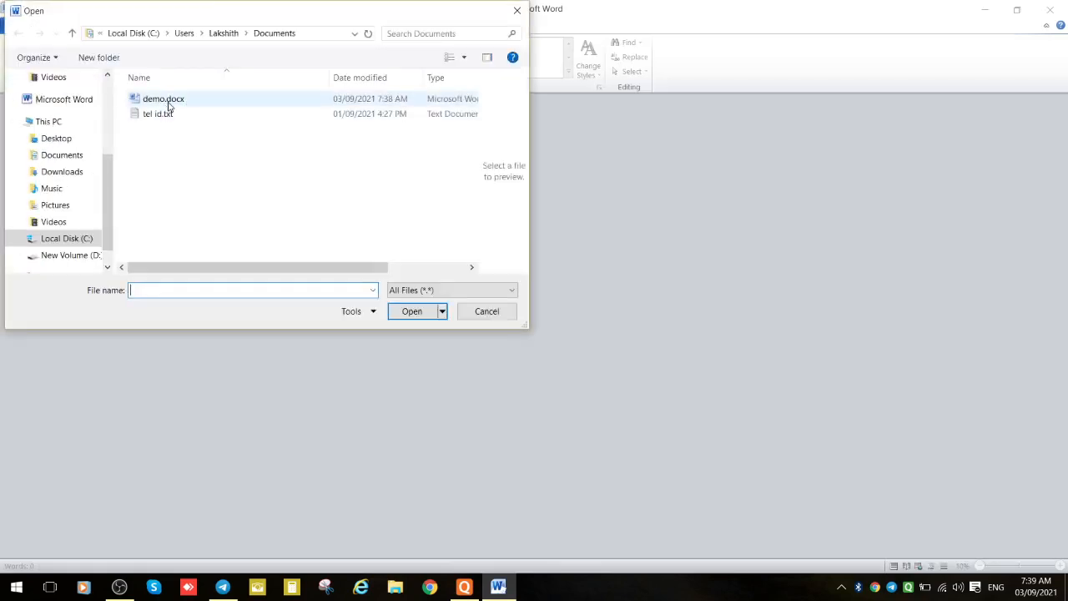
{"action": "left_click", "coordinate": [517, 10]}
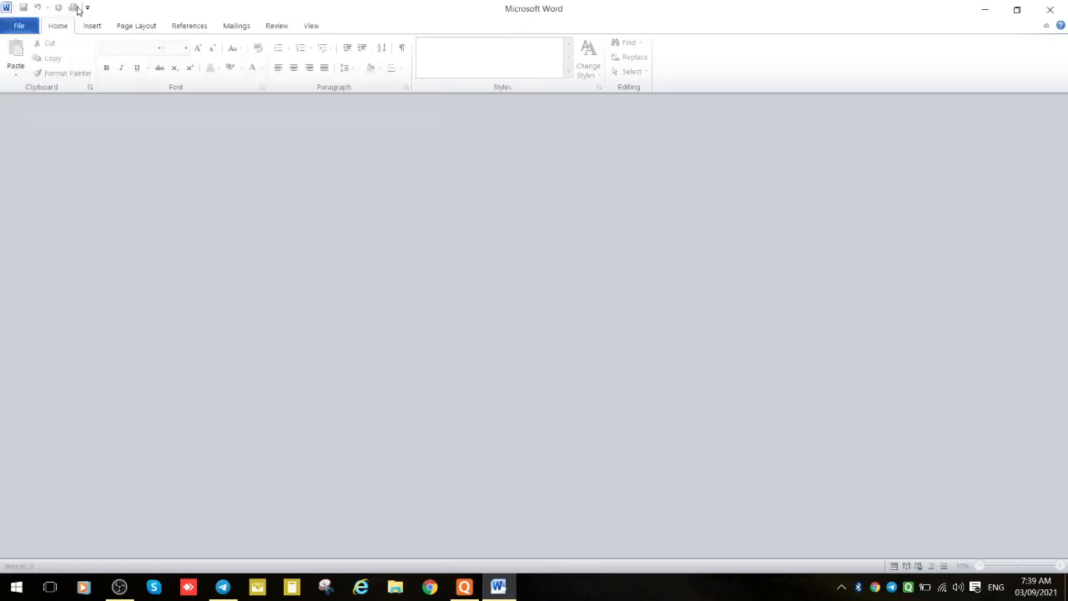
Step: Reopen demo.docx from the list of recent documents
{"action": "left_click", "coordinate": [20, 26]}
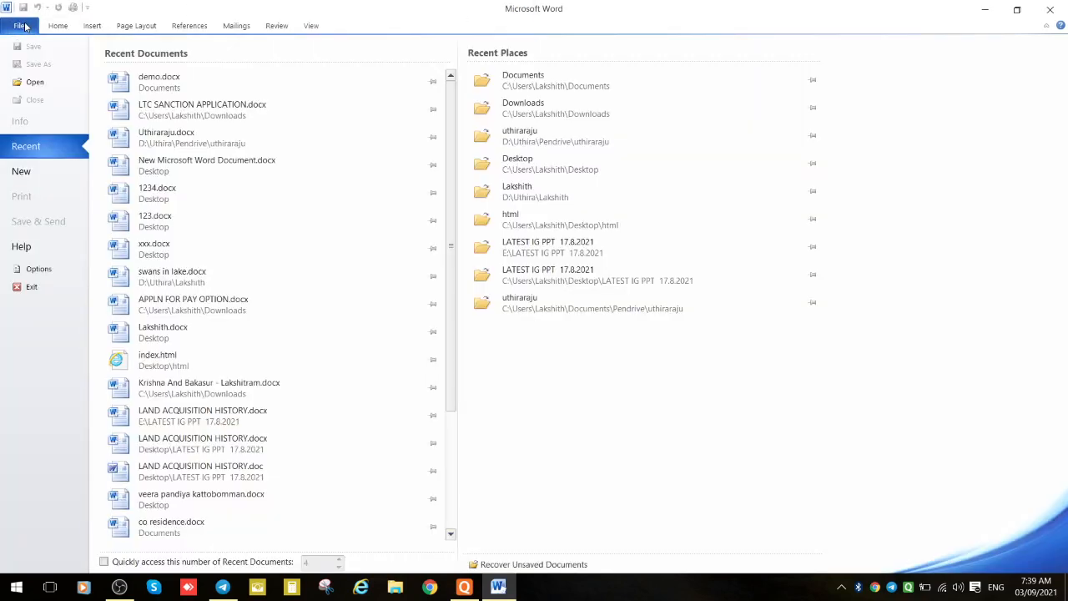
{"action": "left_click", "coordinate": [170, 79]}
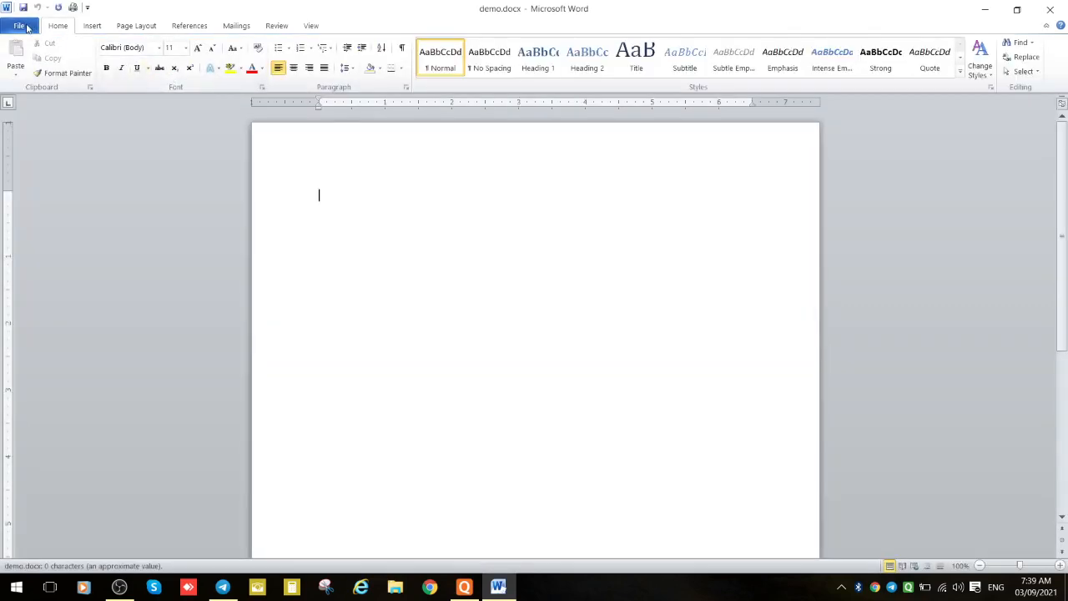
Step: Choose Microsoft Print to PDF as the printer in the print settings of demo.docx
{"action": "left_click", "coordinate": [20, 26]}
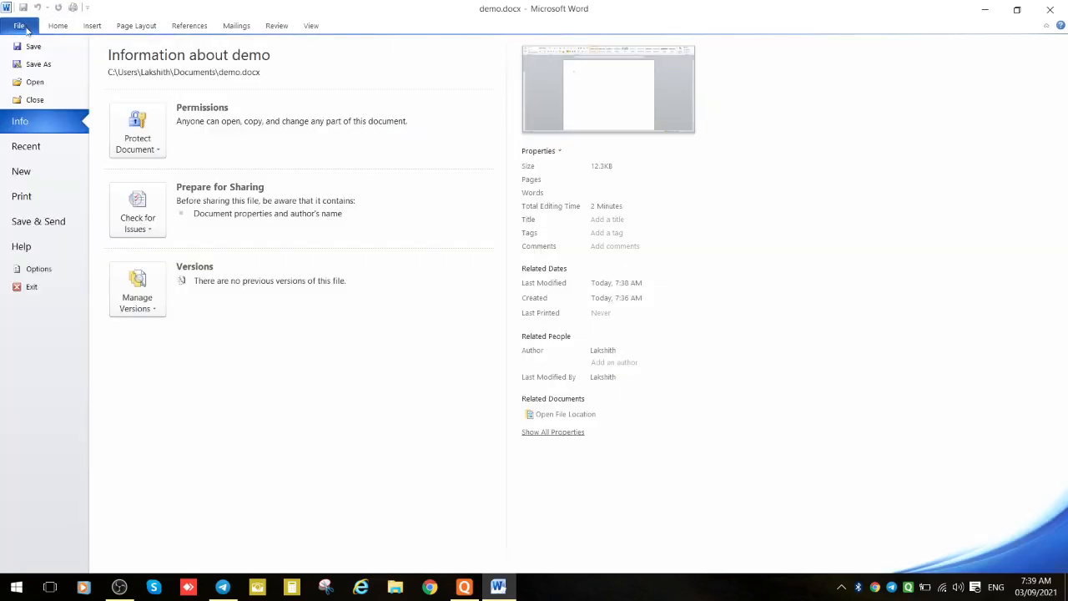
{"action": "left_click", "coordinate": [29, 204]}
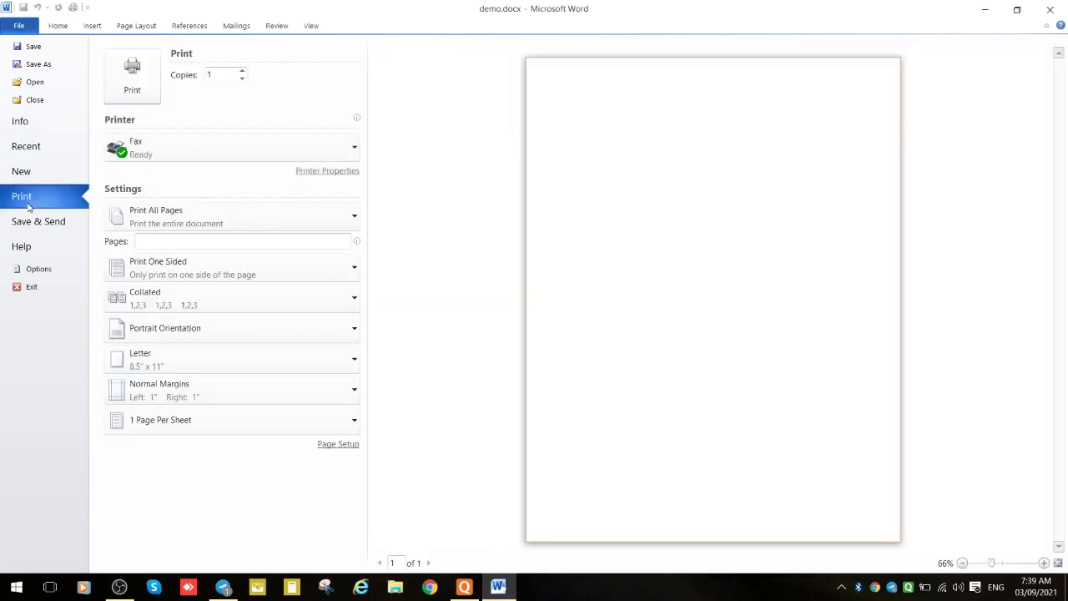
{"action": "left_click", "coordinate": [172, 142]}
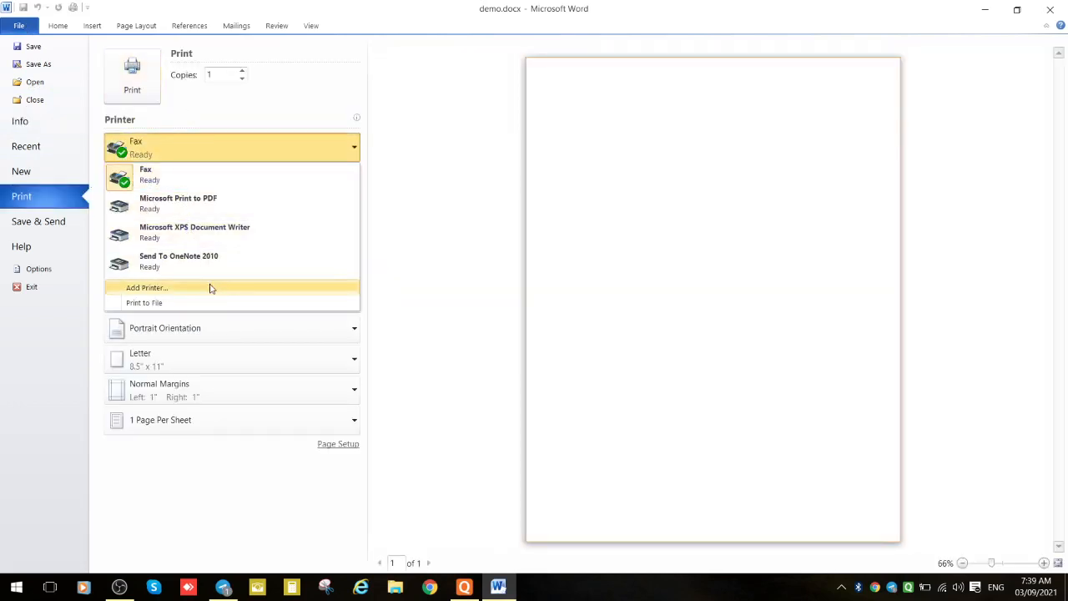
{"action": "left_click", "coordinate": [203, 207]}
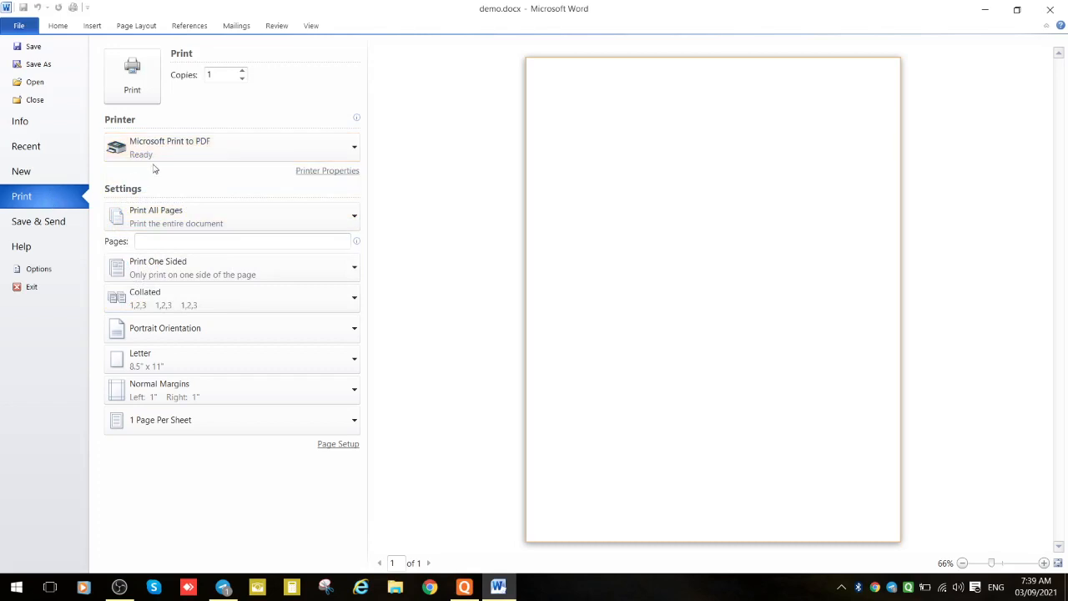
Step: Examine the advanced options in the Microsoft Print to PDF printer properties, and return to the document
{"action": "left_click", "coordinate": [327, 172]}
{"action": "left_click", "coordinate": [336, 293]}
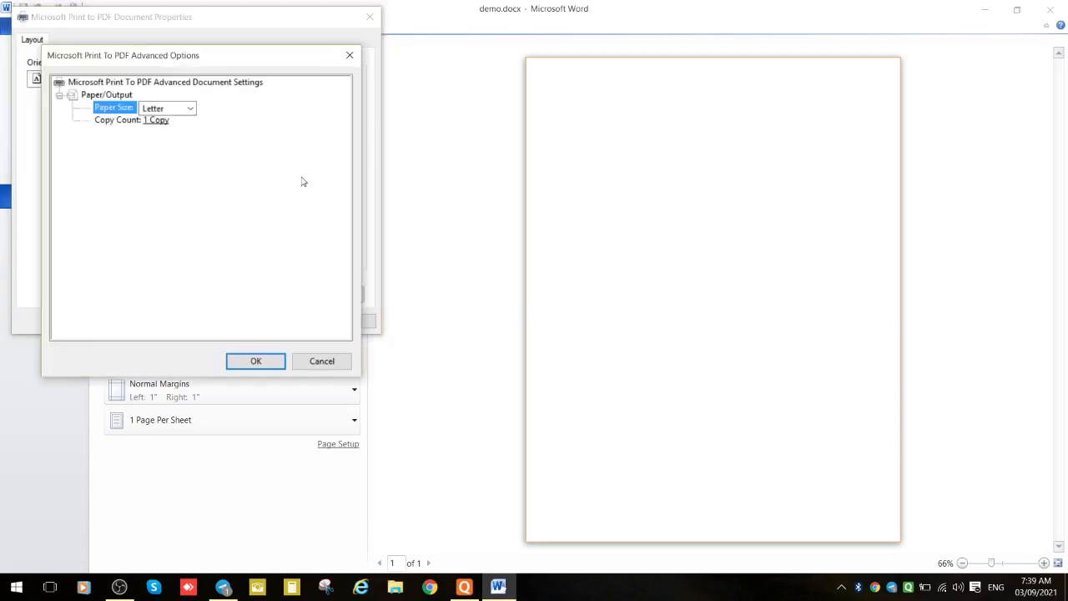
{"action": "left_click", "coordinate": [350, 55]}
{"action": "left_click", "coordinate": [371, 16]}
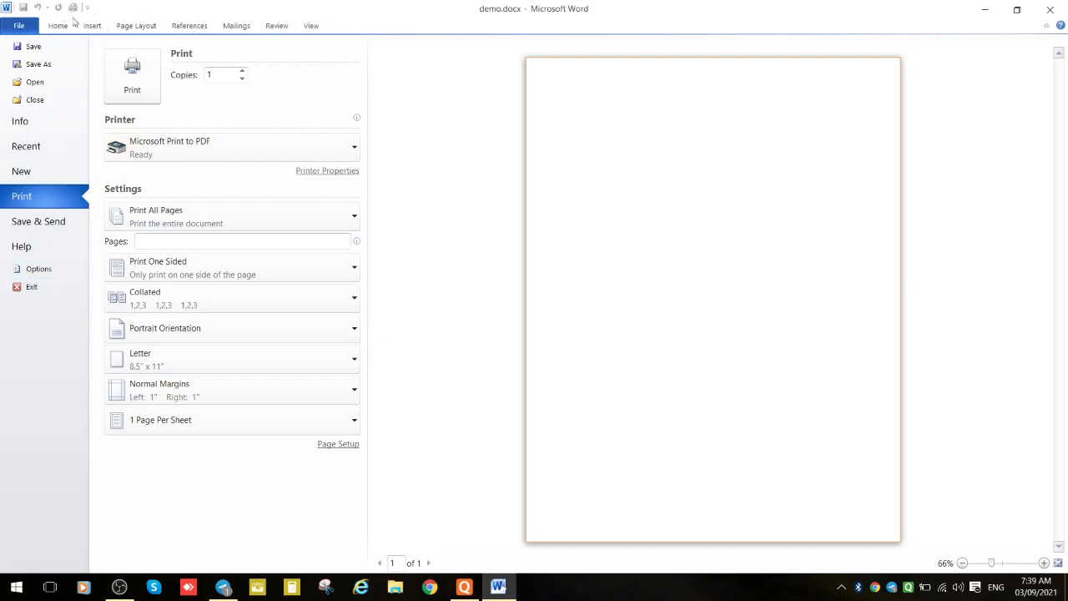
{"action": "left_click", "coordinate": [20, 26]}
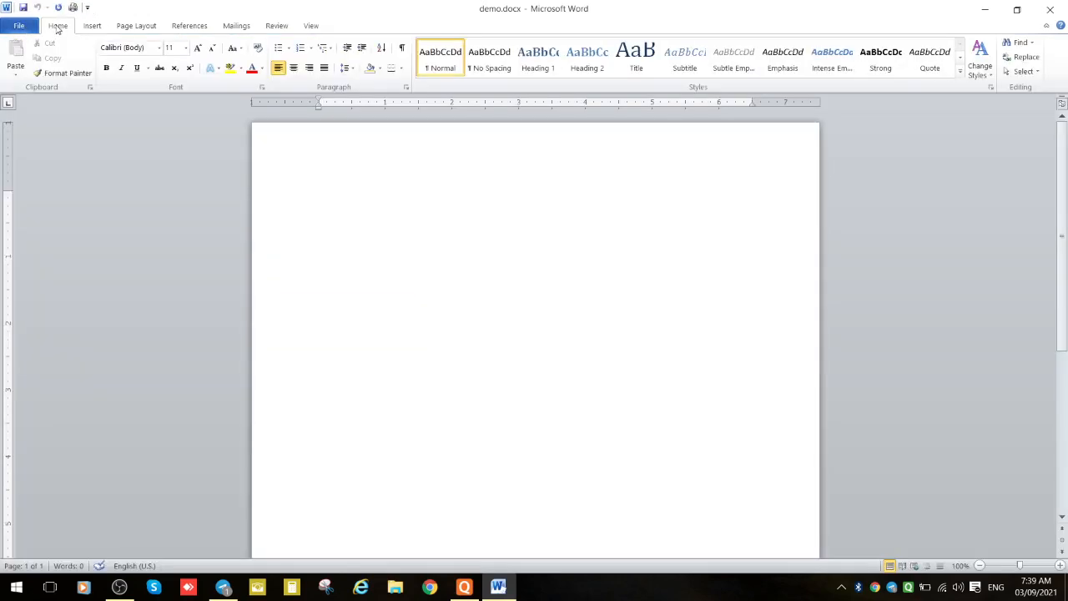
Step: Look through the ribbon's Insert, Page Layout, References, Mailings, Review and View command sets, ending on the Home commands
{"action": "left_click", "coordinate": [94, 29]}
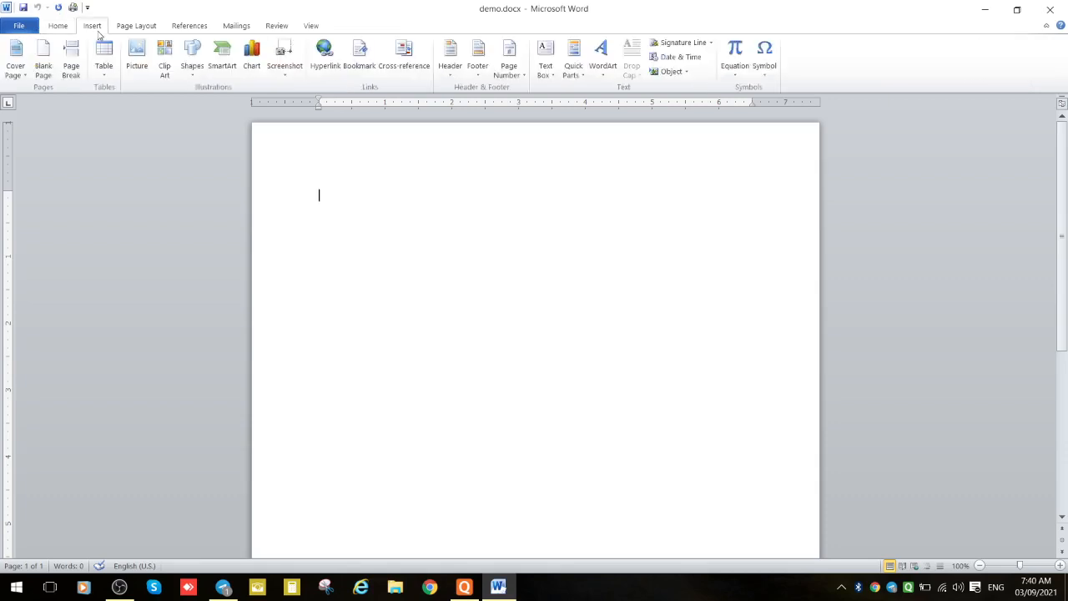
{"action": "left_click", "coordinate": [138, 28]}
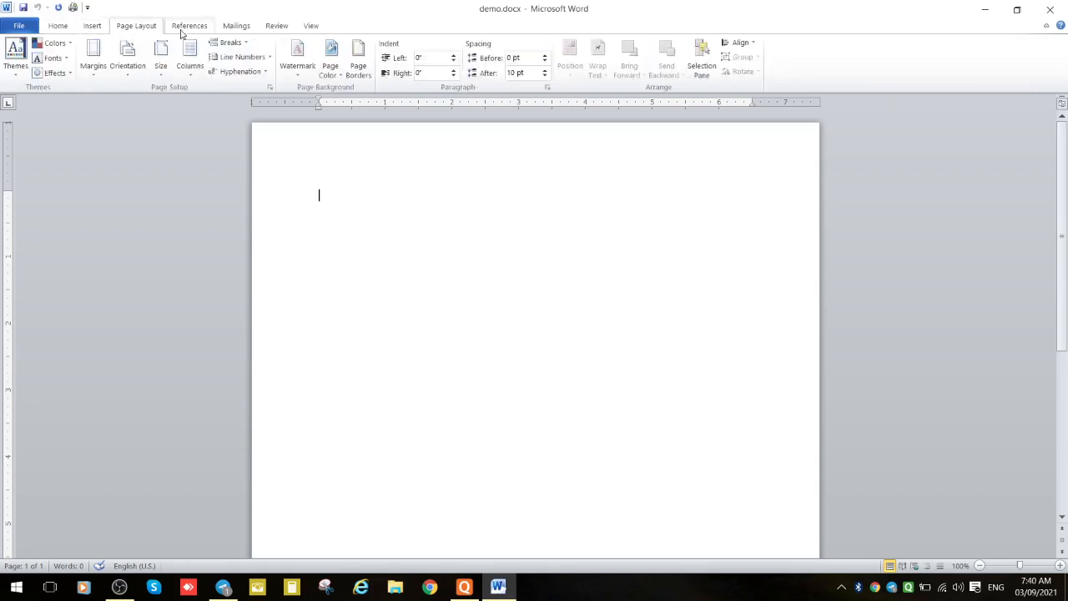
{"action": "left_click", "coordinate": [182, 34]}
{"action": "left_click", "coordinate": [232, 34]}
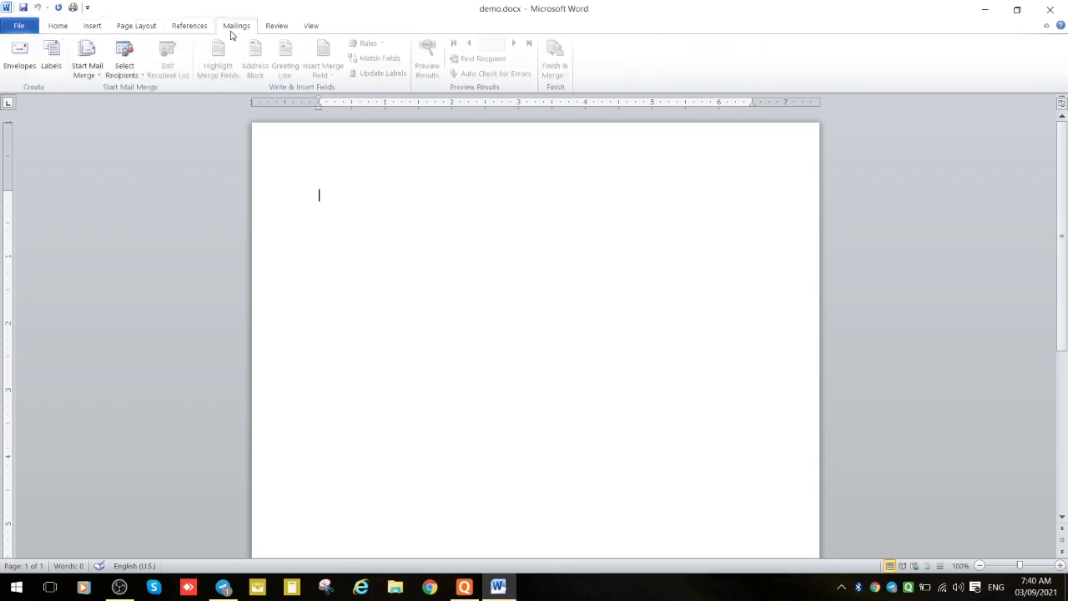
{"action": "left_click", "coordinate": [284, 29]}
{"action": "left_click", "coordinate": [321, 31]}
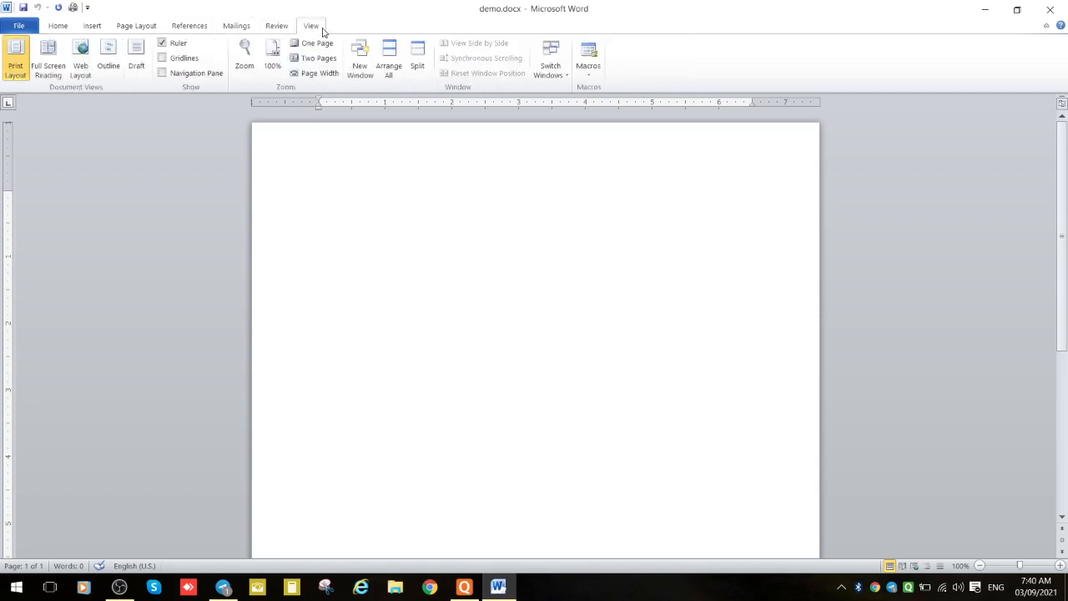
{"action": "left_click", "coordinate": [59, 28]}
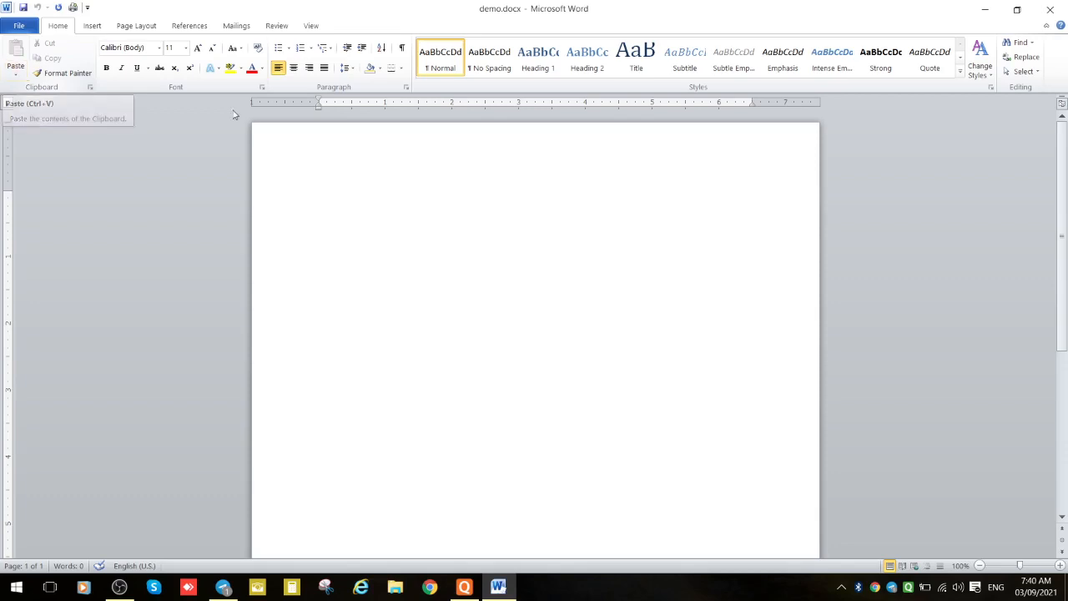
Step: Generate two paragraphs of two sentences each as sample text with =rand(2,2)
{"action": "left_click", "coordinate": [306, 205]}
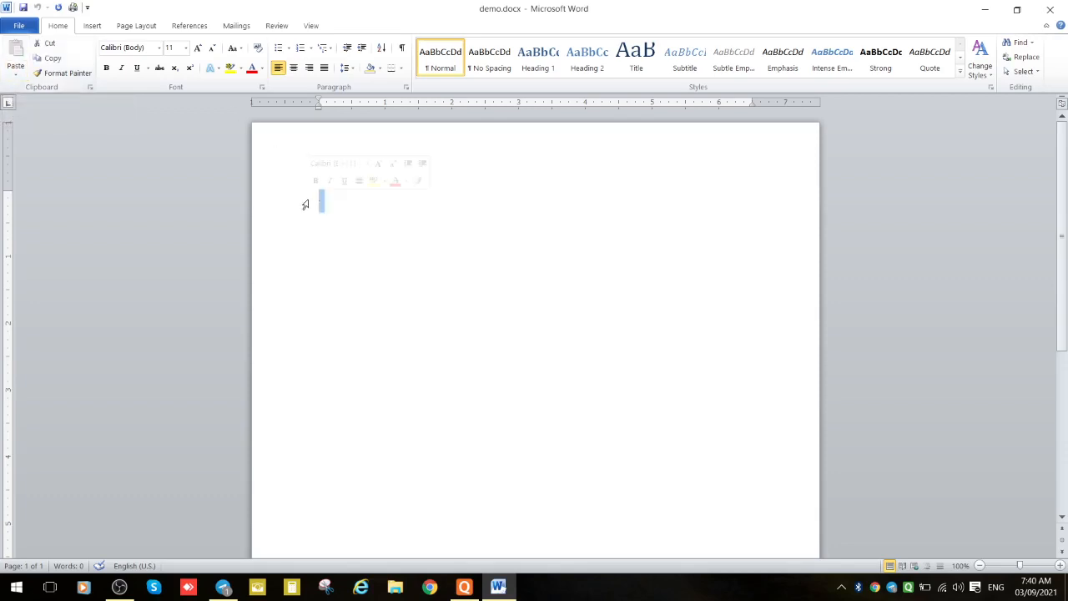
{"action": "type", "text": "=rand("}
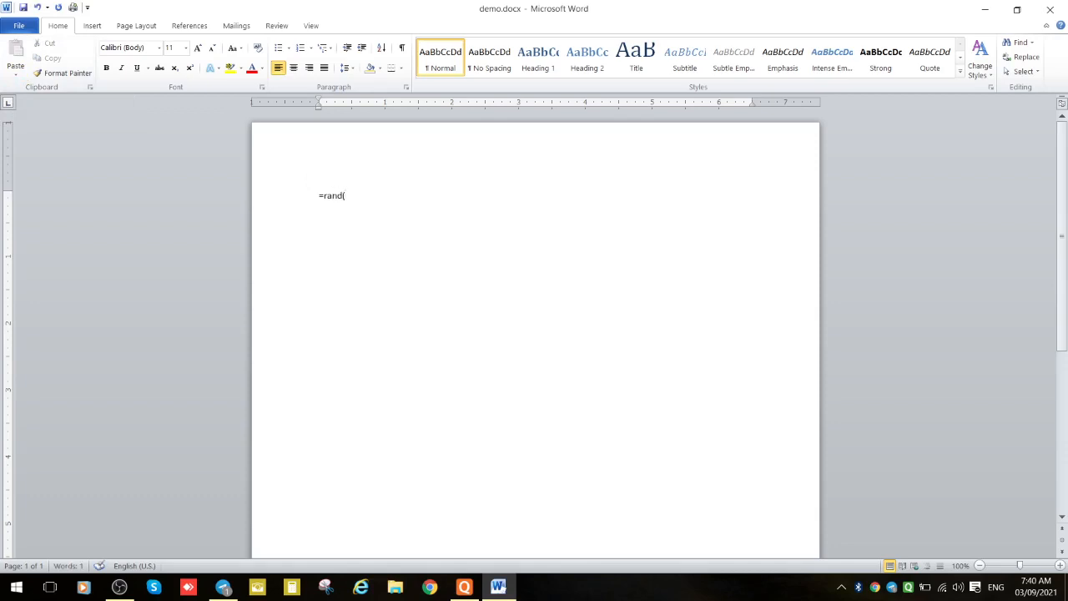
{"action": "type", "text": "2,2)"}
{"action": "key", "text": "Return"}
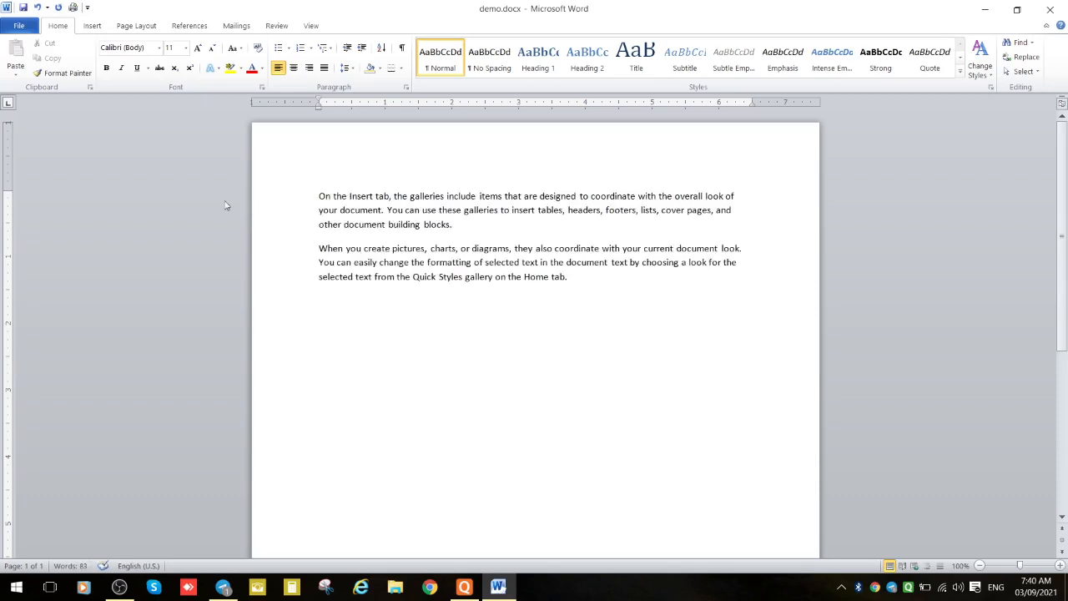
Step: Highlight the first and second sentences of the opening paragraph one after the other, and clear the selection
{"action": "left_click_drag", "start_coordinate": [382, 210], "coordinate": [319, 196]}
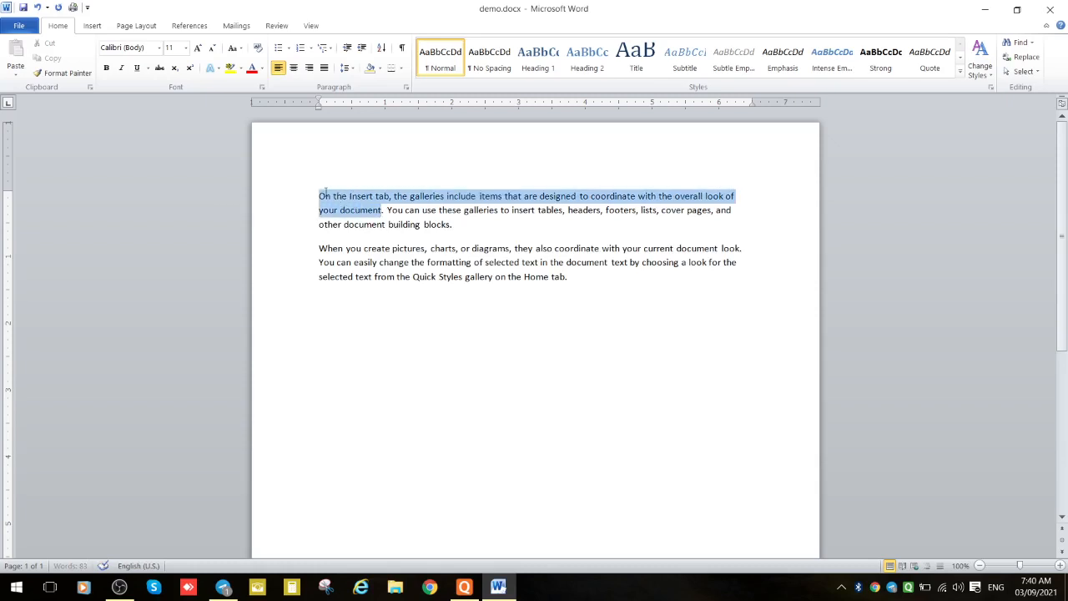
{"action": "left_click_drag", "start_coordinate": [452, 225], "coordinate": [388, 211]}
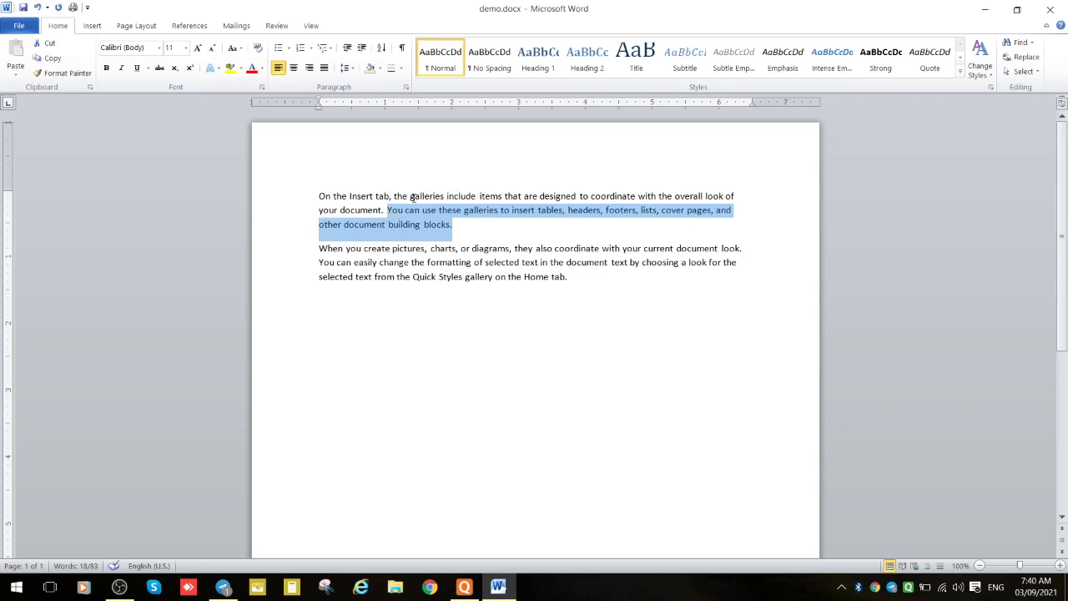
{"action": "left_click", "coordinate": [340, 293]}
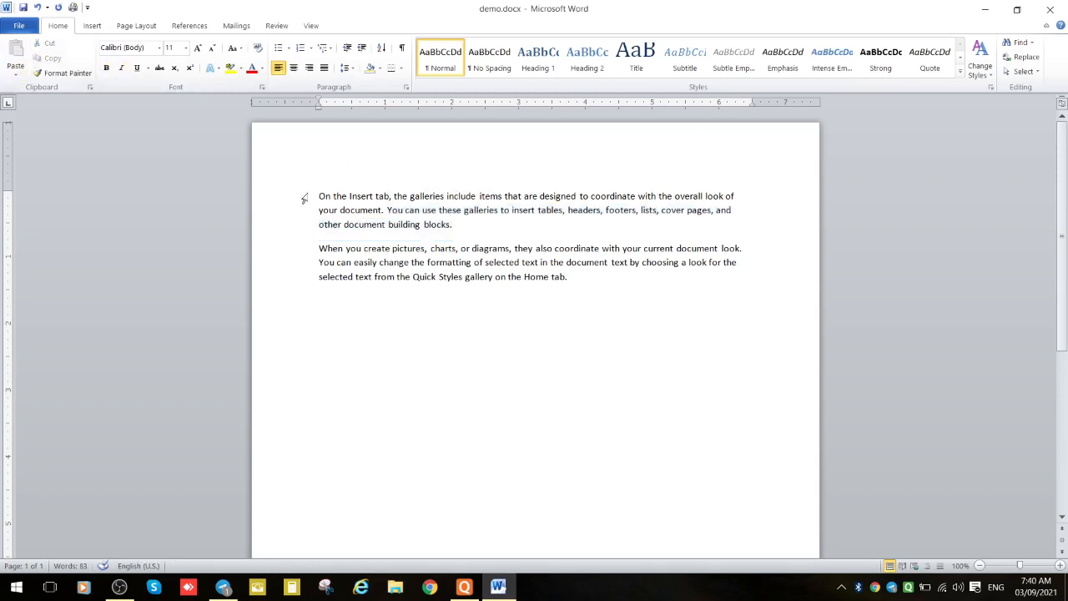
Step: Copy the first paragraph and paste it on a new line at the end of the document
{"action": "left_click_drag", "start_coordinate": [317, 195], "coordinate": [467, 236]}
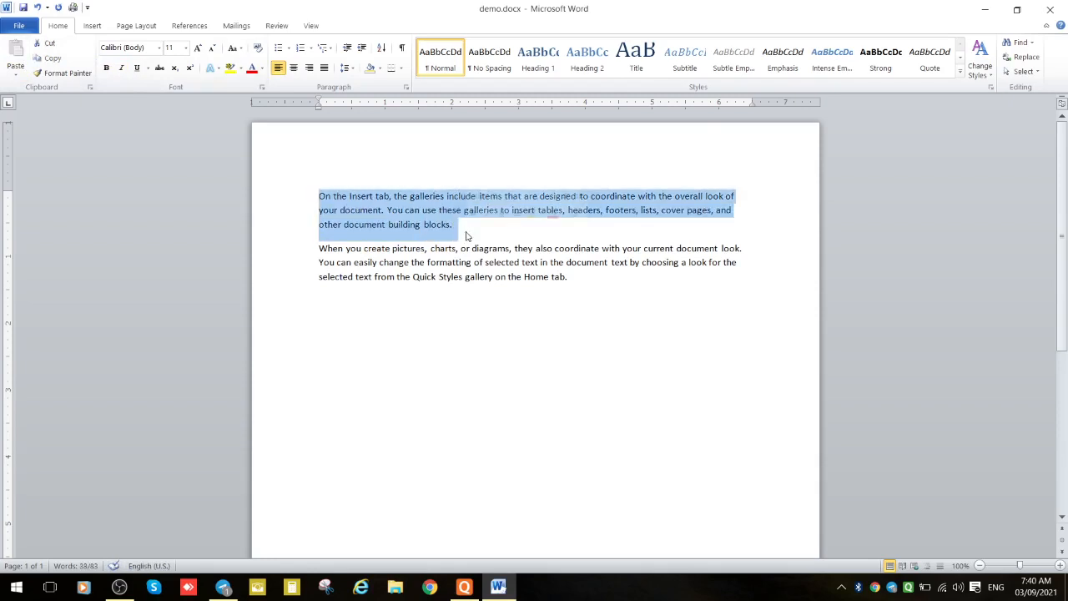
{"action": "key", "text": "ctrl+c"}
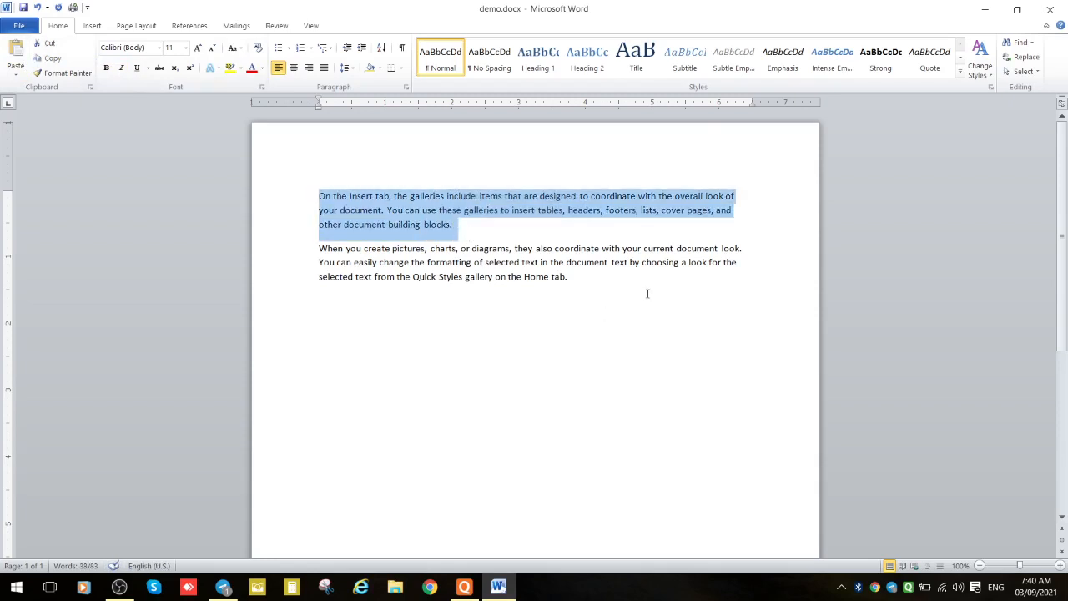
{"action": "key", "text": "ctrl+End"}
{"action": "key", "text": "Return"}
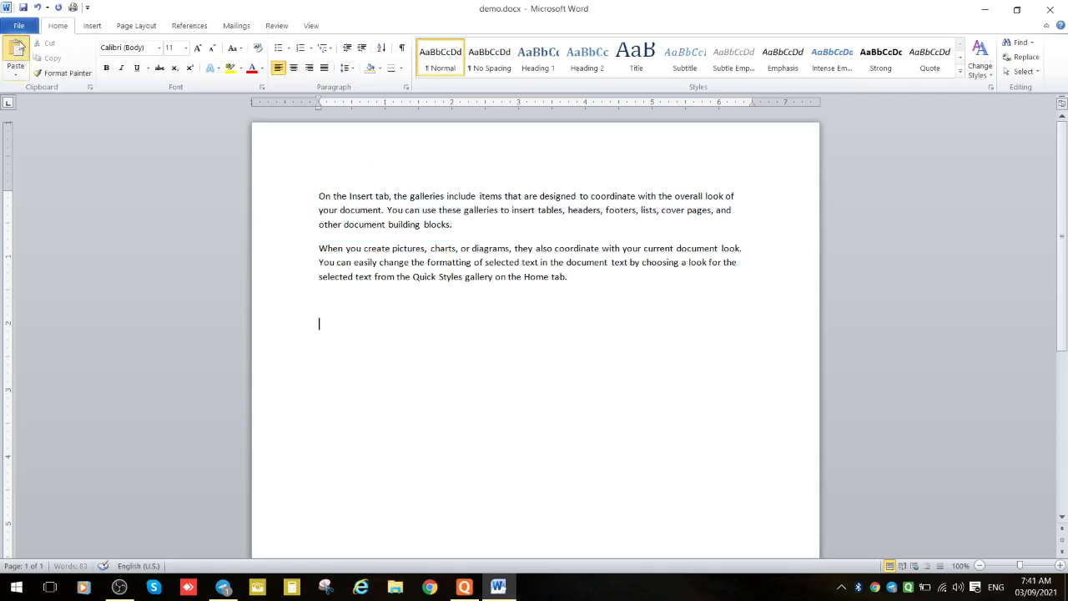
{"action": "left_click", "coordinate": [17, 48]}
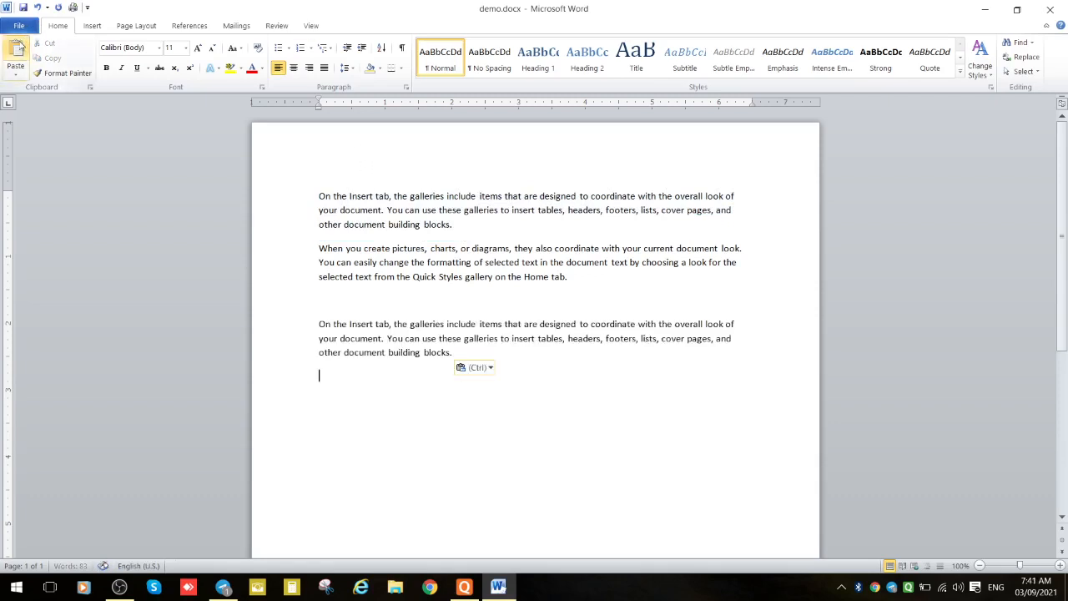
Step: Paste the copied paragraph two more times below, using Keep Text Only for the last copy
{"action": "left_click", "coordinate": [17, 48]}
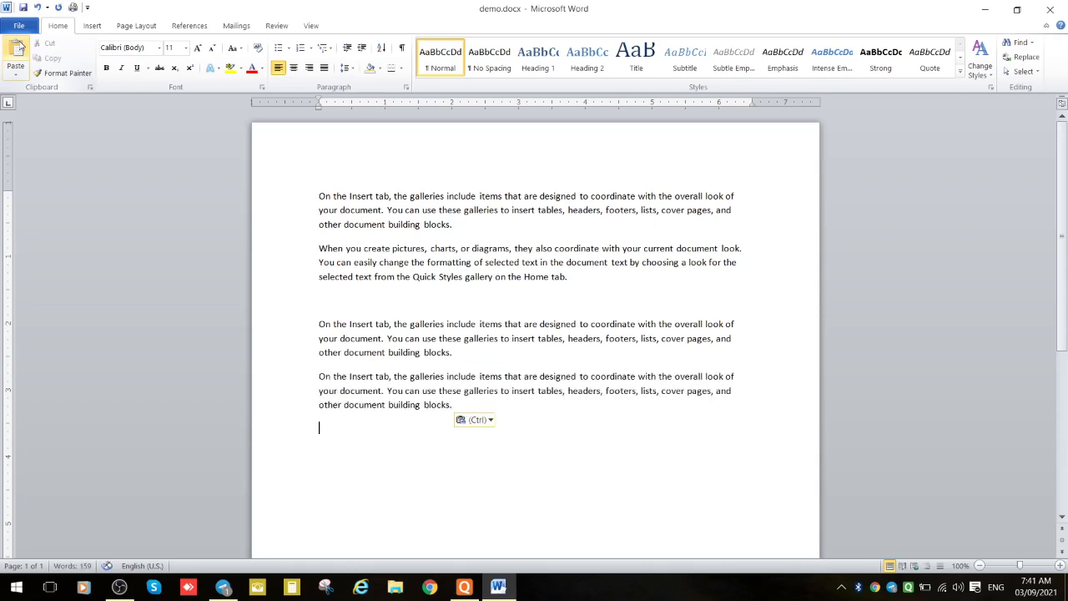
{"action": "left_click", "coordinate": [15, 70]}
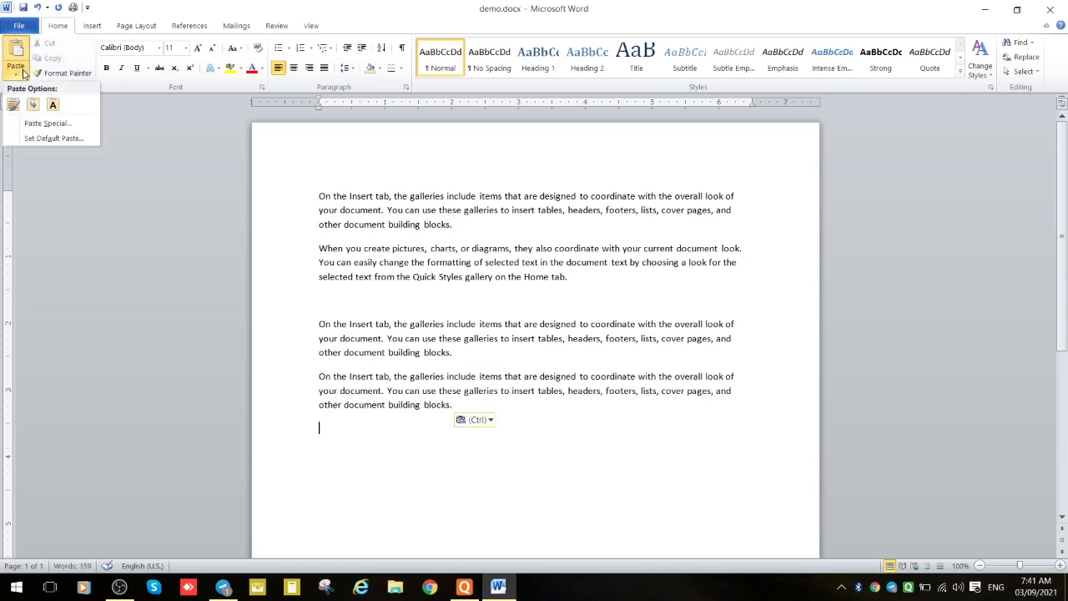
{"action": "left_click", "coordinate": [55, 106]}
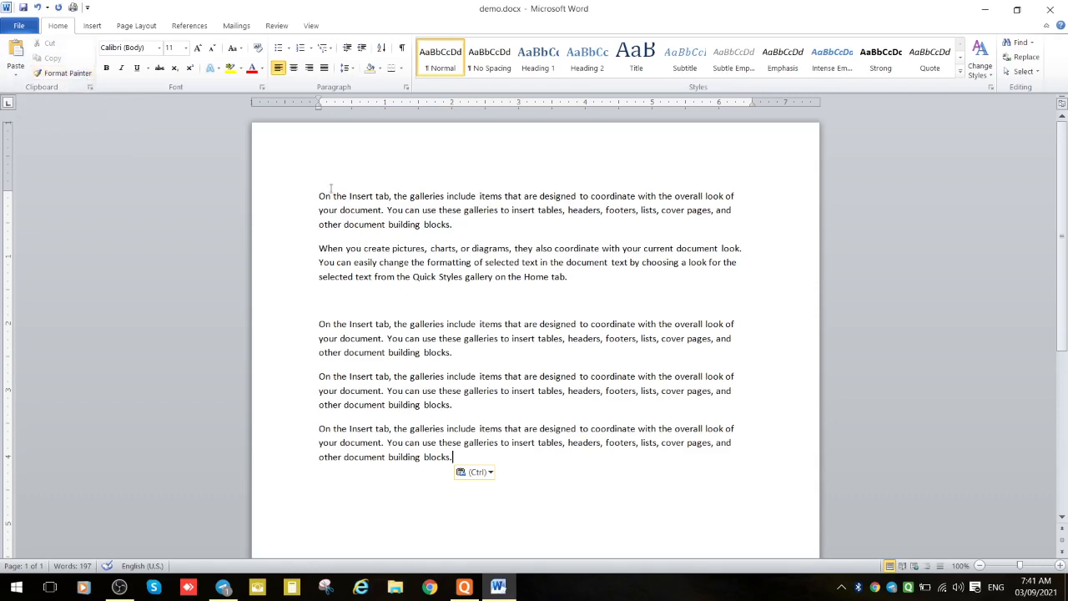
Step: Format the document's opening sentence as 24 pt Times New Roman italic
{"action": "left_click_drag", "start_coordinate": [320, 195], "coordinate": [382, 209]}
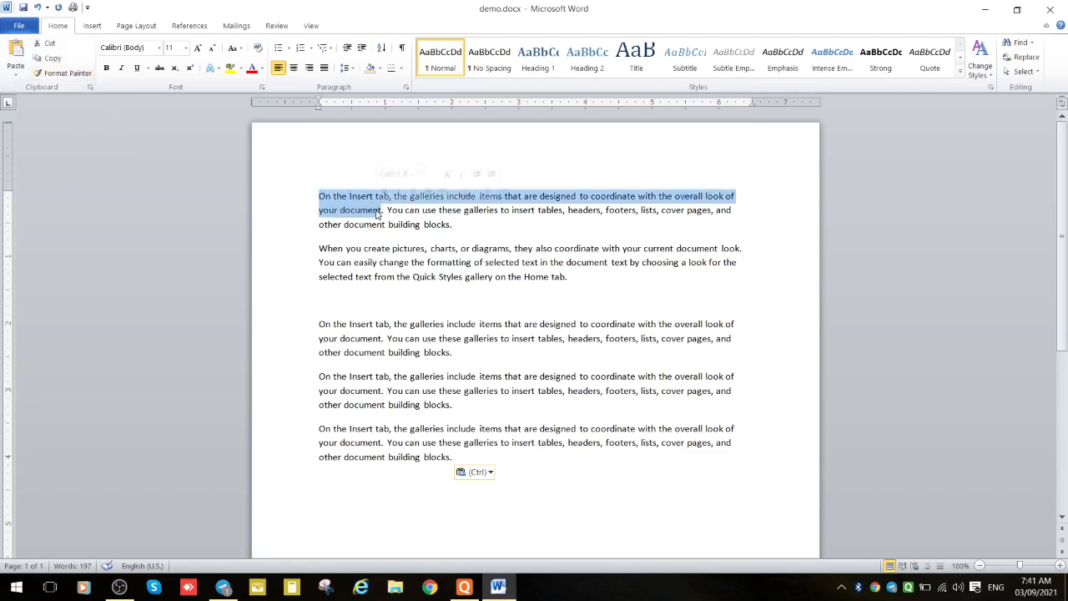
{"action": "left_click", "coordinate": [188, 48]}
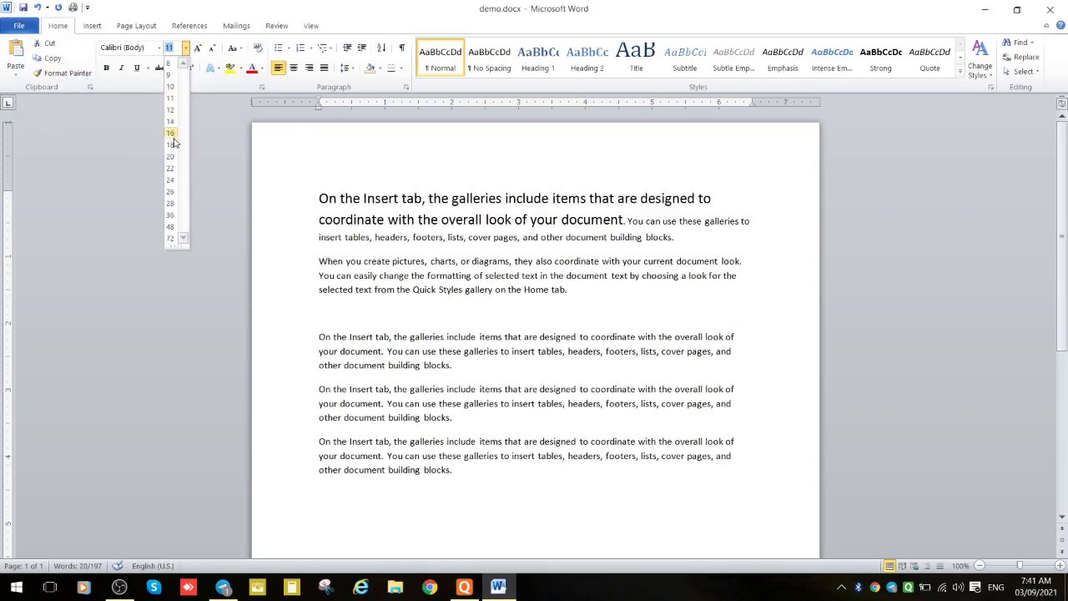
{"action": "left_click", "coordinate": [172, 180]}
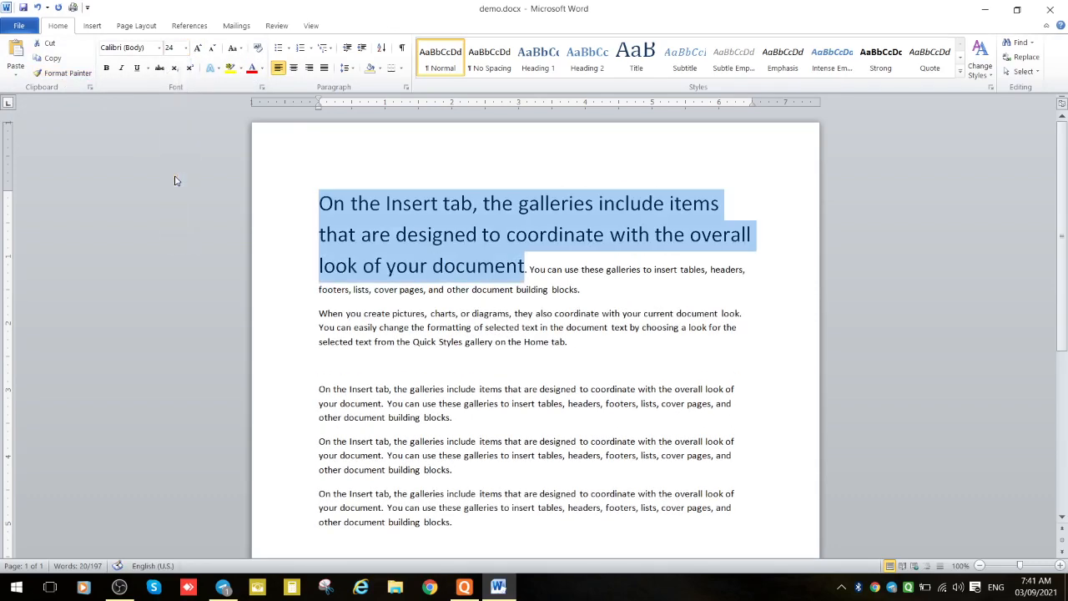
{"action": "left_click", "coordinate": [127, 48]}
{"action": "type", "text": "Times New Roman"}
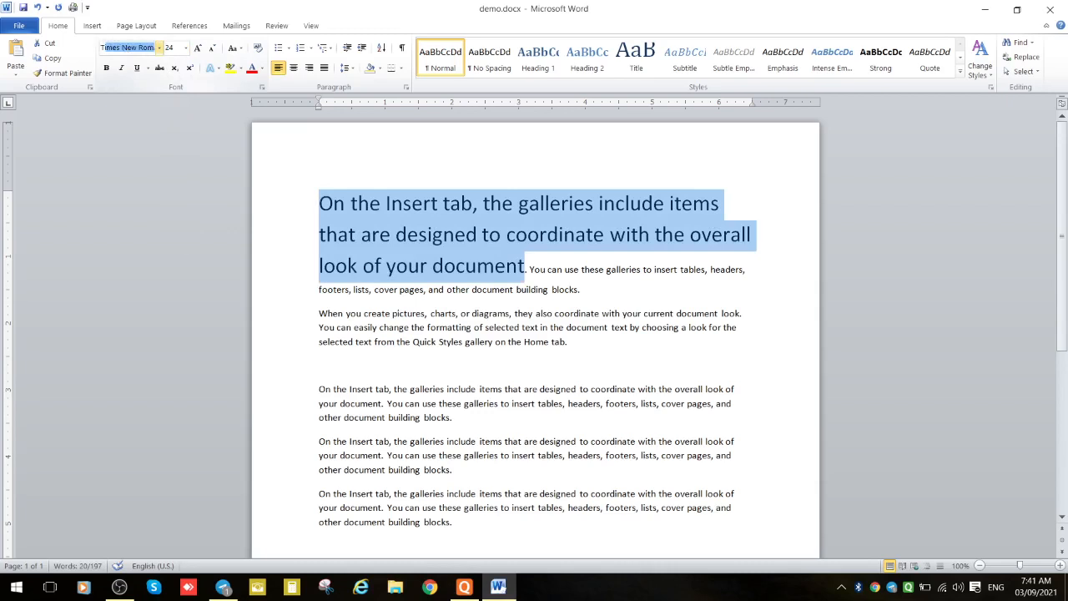
{"action": "key", "text": "Return"}
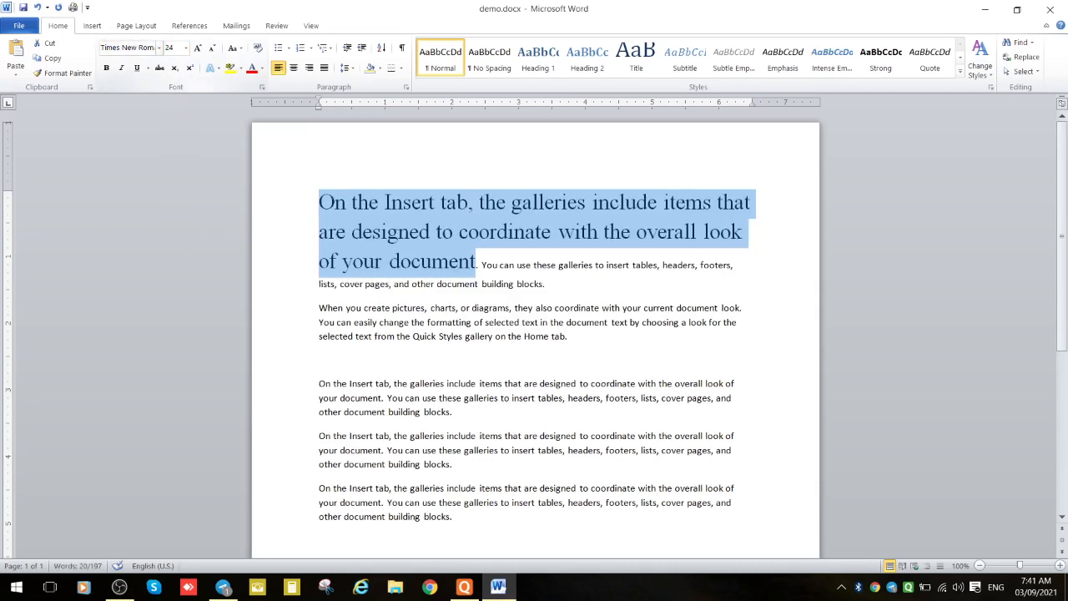
{"action": "left_click", "coordinate": [121, 69]}
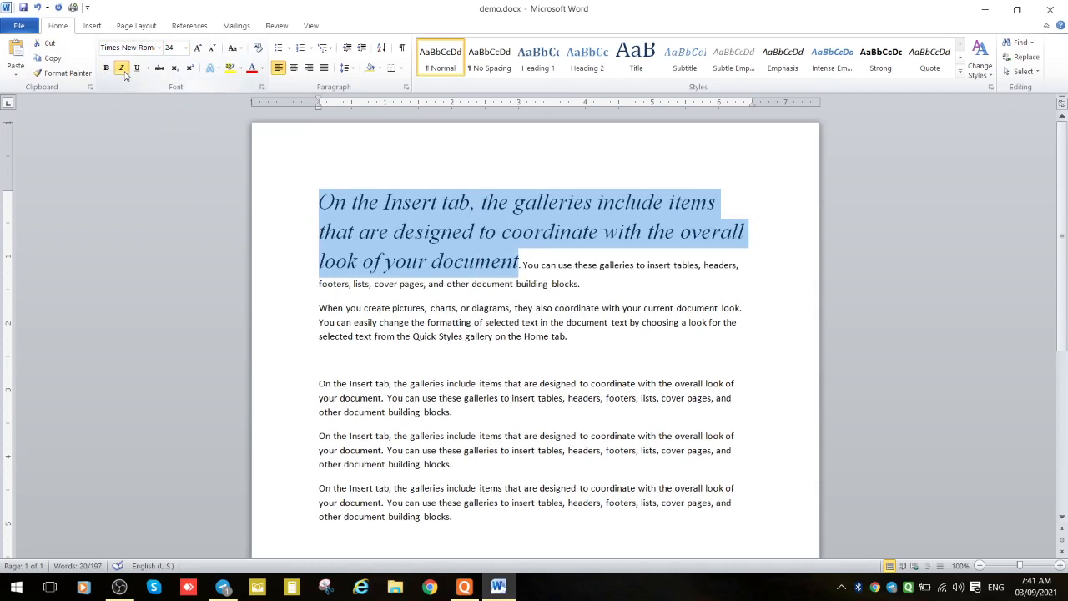
Step: Copy the opening sentence's formatting with Format Painter onto "these" and the second paragraph's text from "the document text by" to its end
{"action": "left_click", "coordinate": [80, 77]}
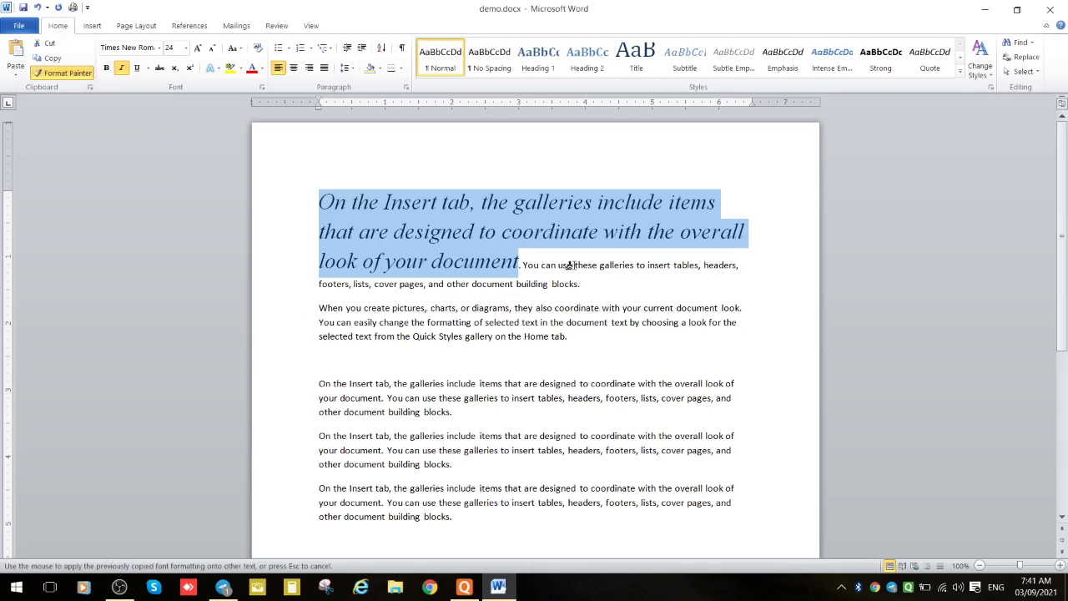
{"action": "left_click_drag", "start_coordinate": [576, 266], "coordinate": [603, 270]}
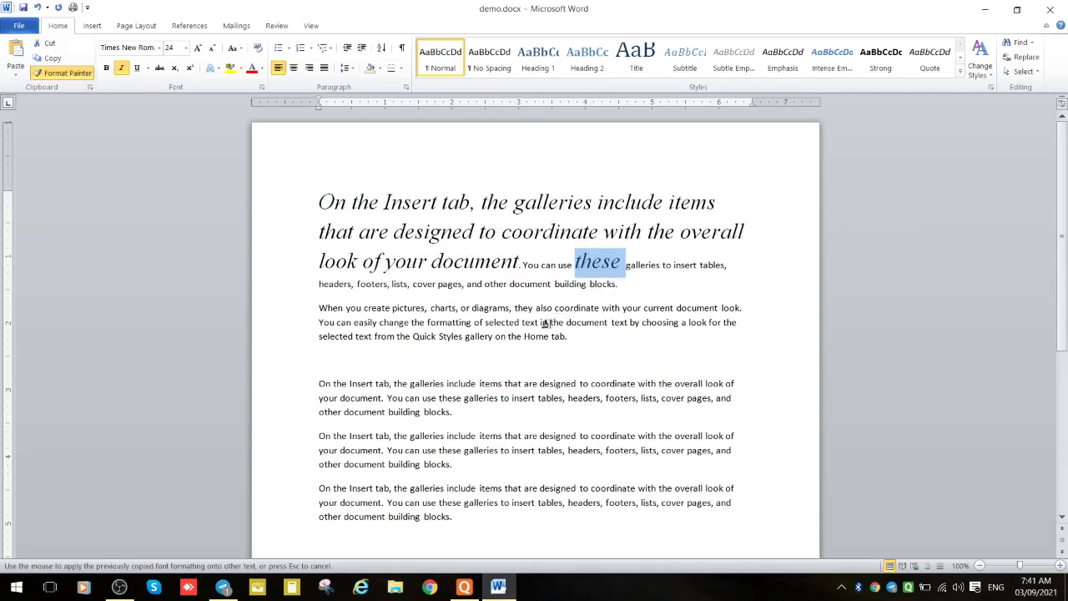
{"action": "left_click_drag", "start_coordinate": [549, 323], "coordinate": [601, 357]}
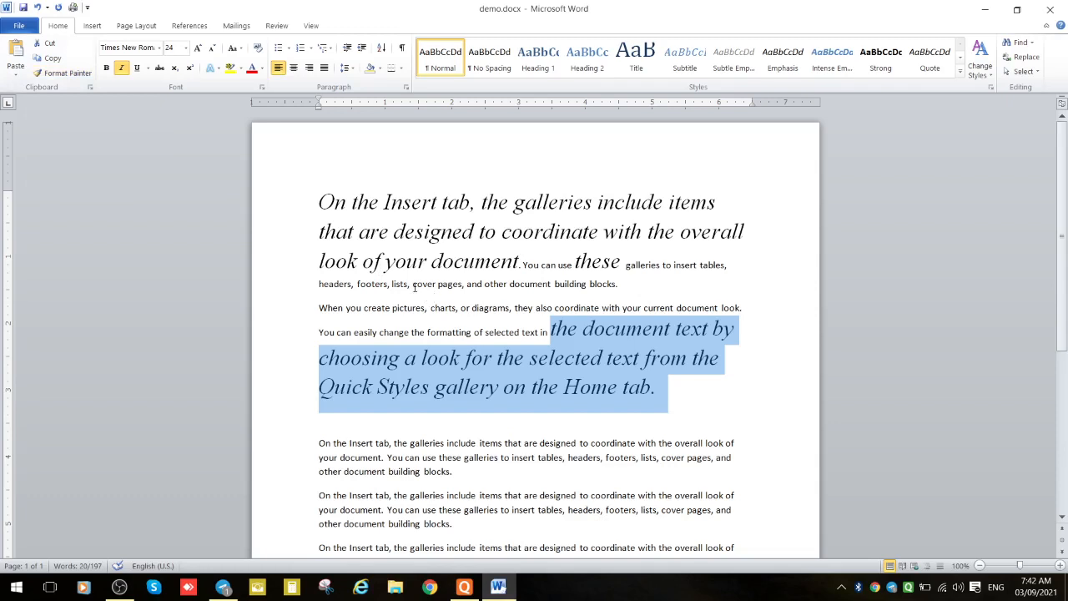
Step: Copy the plain formatting of "cover" with Format Painter onto the opening sentence up to "your", and clear the selection
{"action": "left_click_drag", "start_coordinate": [415, 287], "coordinate": [445, 284]}
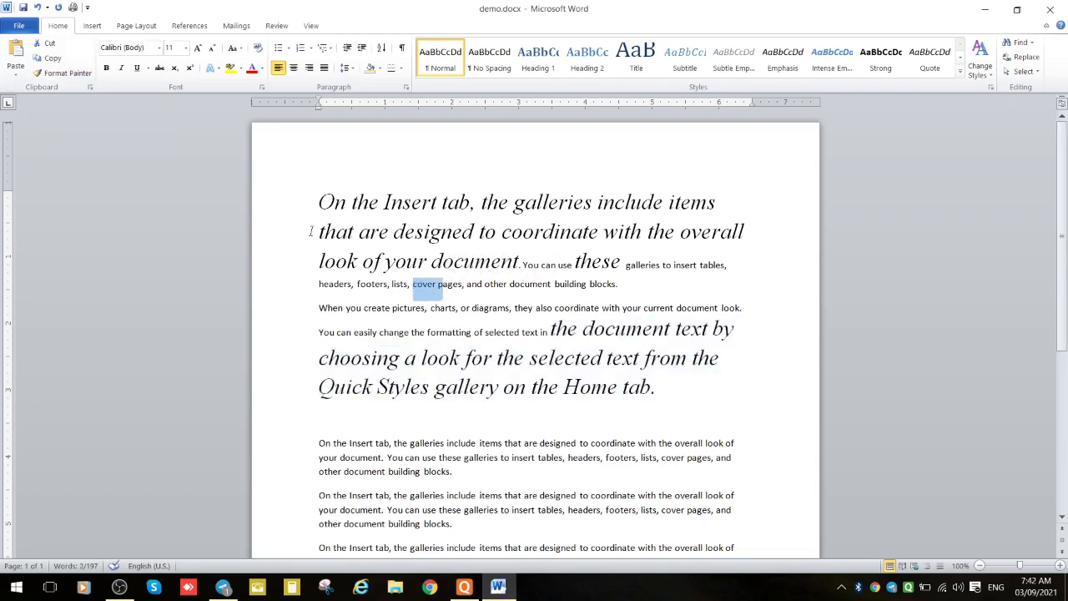
{"action": "left_click", "coordinate": [74, 73]}
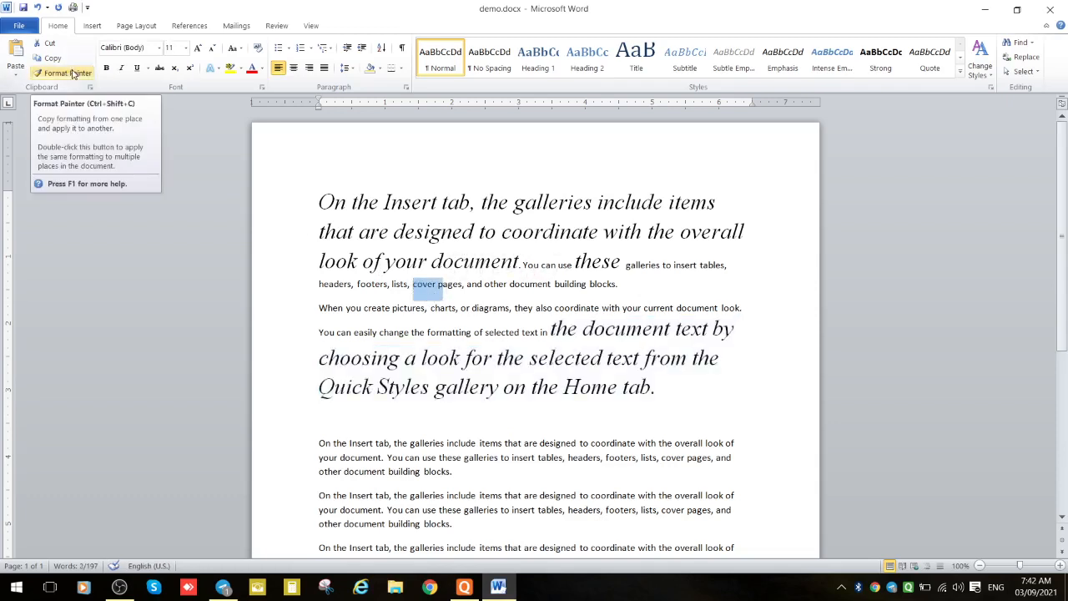
{"action": "left_click", "coordinate": [74, 74]}
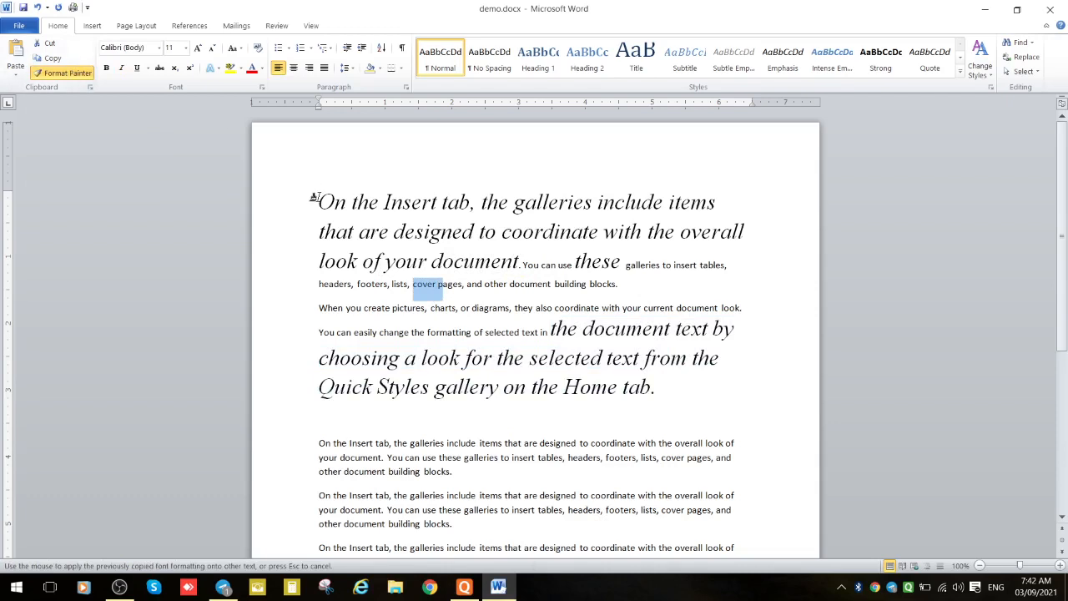
{"action": "mouse_move", "coordinate": [314, 197]}
{"action": "left_mouse_down"}
{"action": "mouse_move", "coordinate": [365, 234]}
{"action": "mouse_move", "coordinate": [471, 238]}
{"action": "mouse_move", "coordinate": [435, 265]}
{"action": "left_mouse_up"}
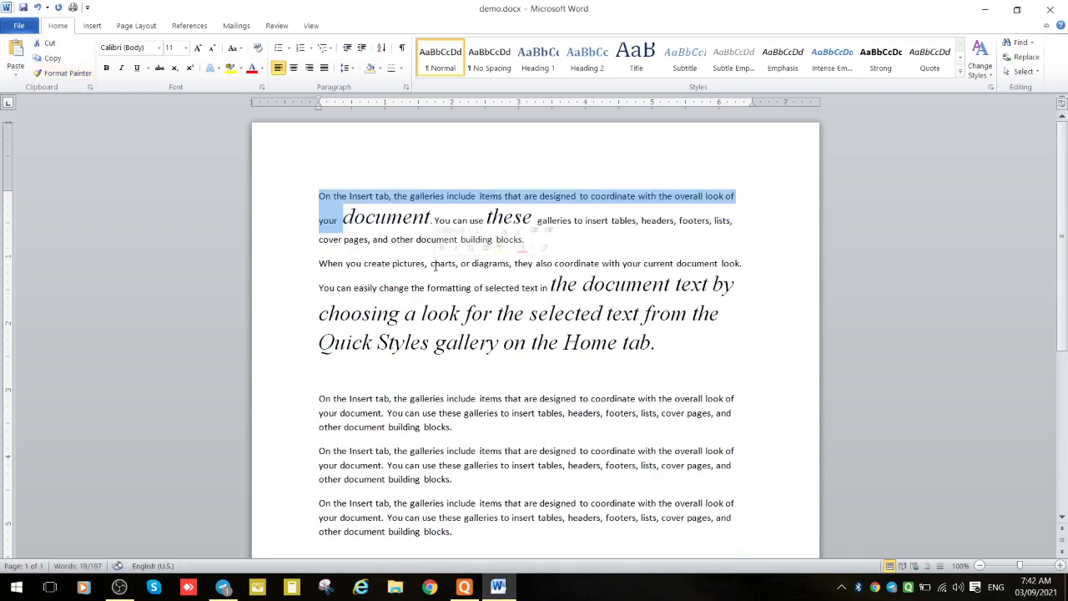
{"action": "left_click", "coordinate": [305, 242]}
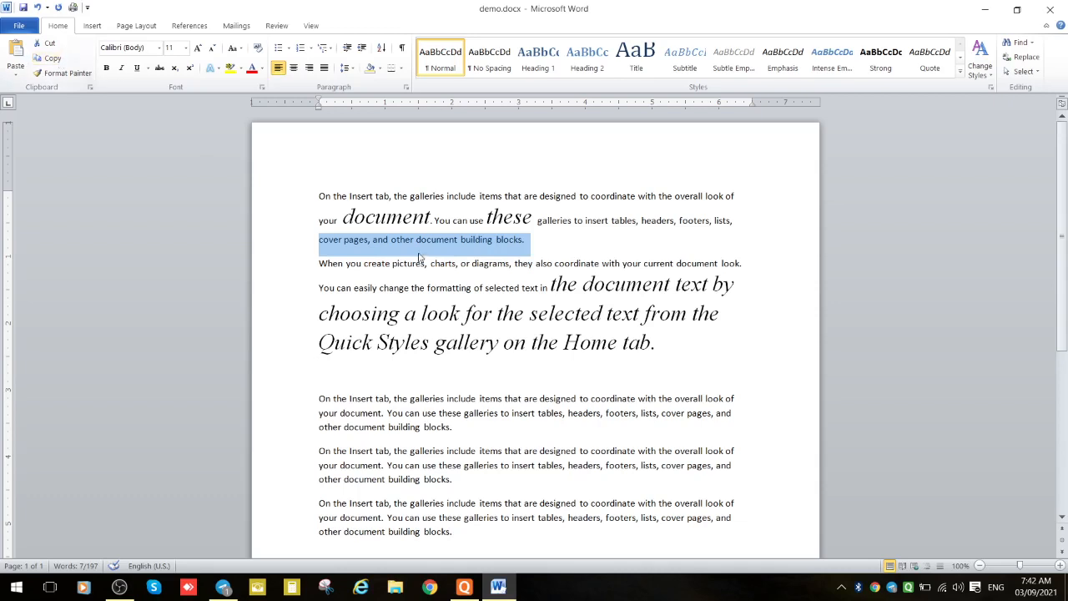
{"action": "left_click", "coordinate": [428, 287]}
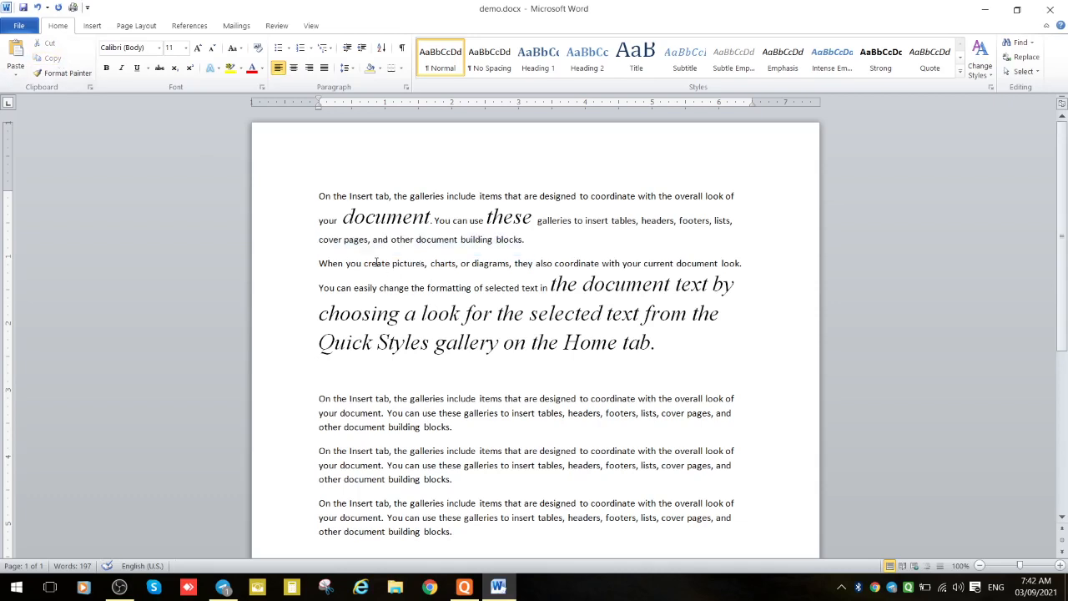
Step: Select "create pictures, charts" in the second paragraph and browse the available fonts and font sizes without applying any
{"action": "left_click_drag", "start_coordinate": [376, 263], "coordinate": [456, 264]}
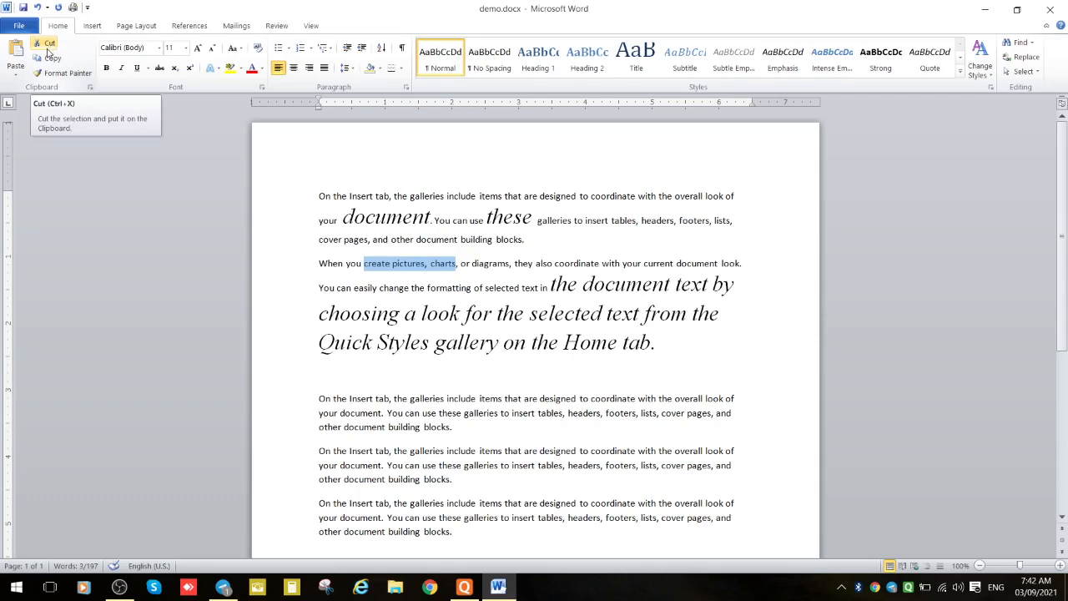
{"action": "left_click", "coordinate": [160, 48]}
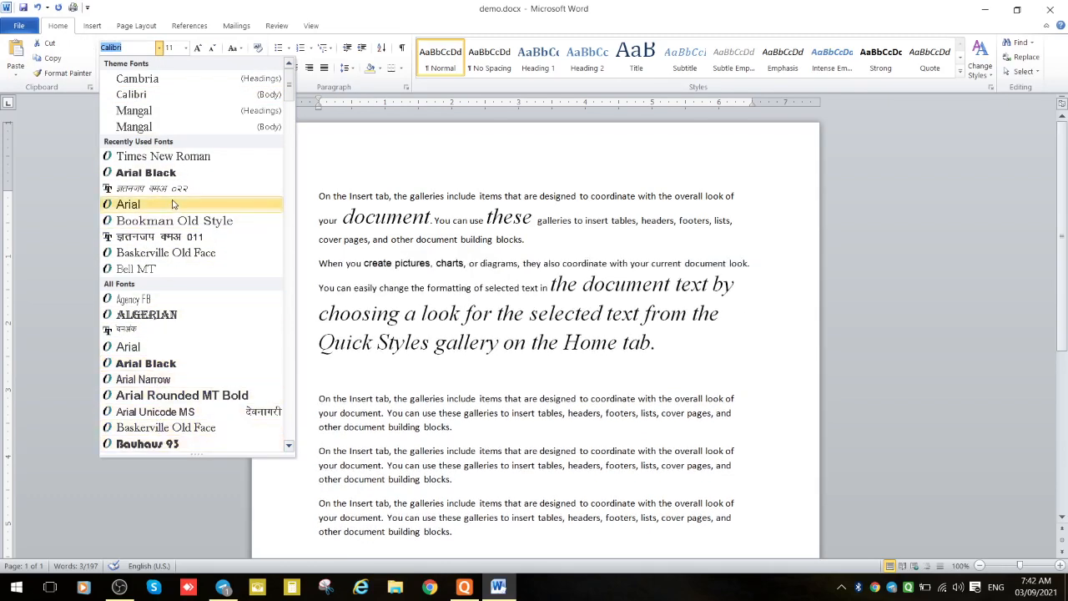
{"action": "left_click", "coordinate": [57, 146]}
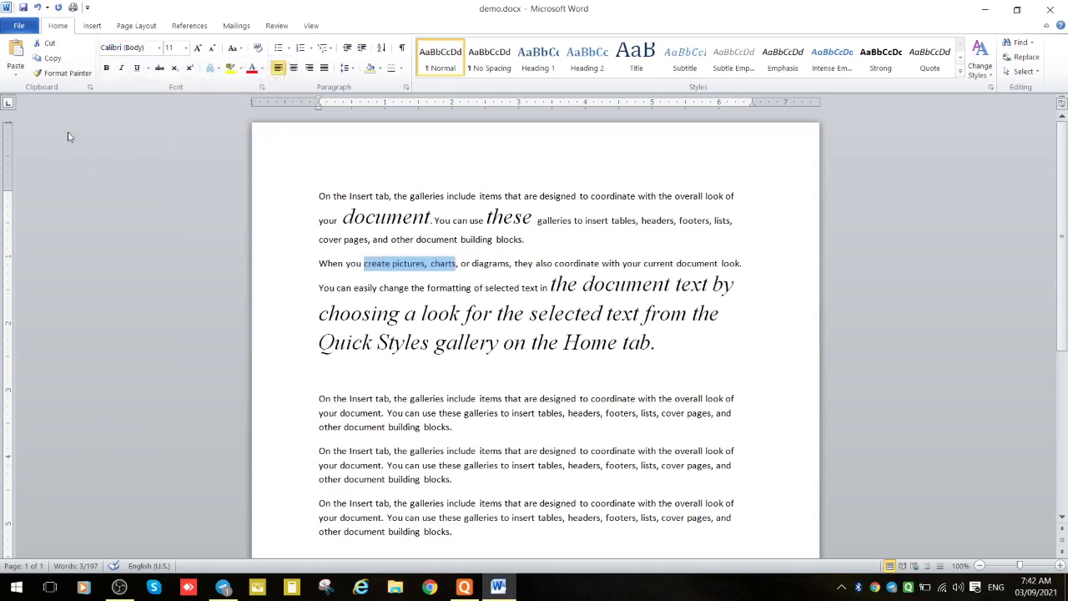
{"action": "left_click", "coordinate": [187, 48]}
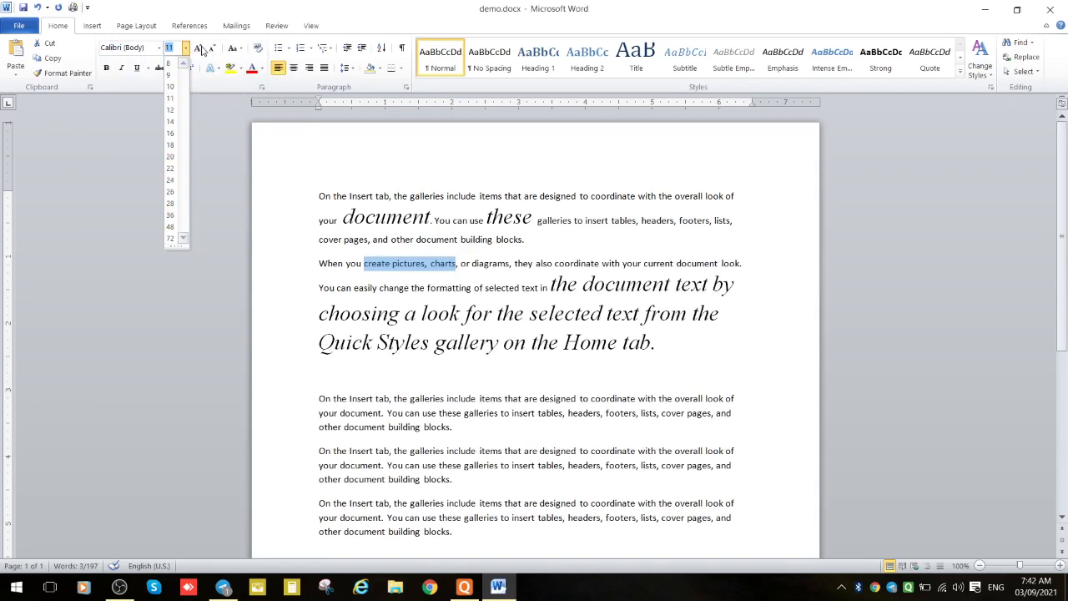
{"action": "left_click", "coordinate": [200, 122]}
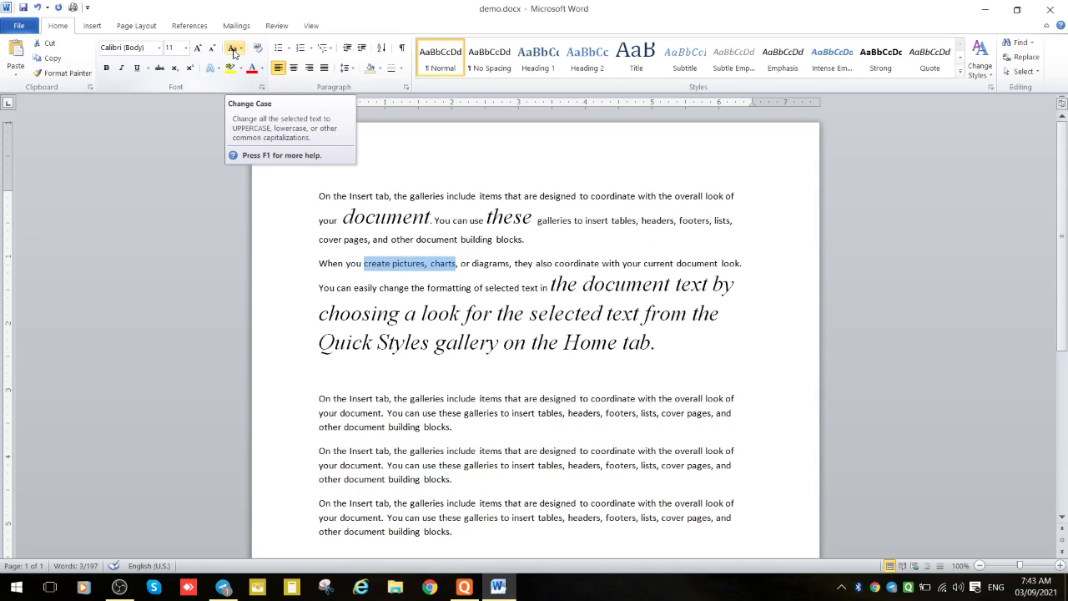
Step: Change "create pictures, charts" to UPPERCASE and cycle its capitalization until it is back in lowercase
{"action": "left_click", "coordinate": [234, 50]}
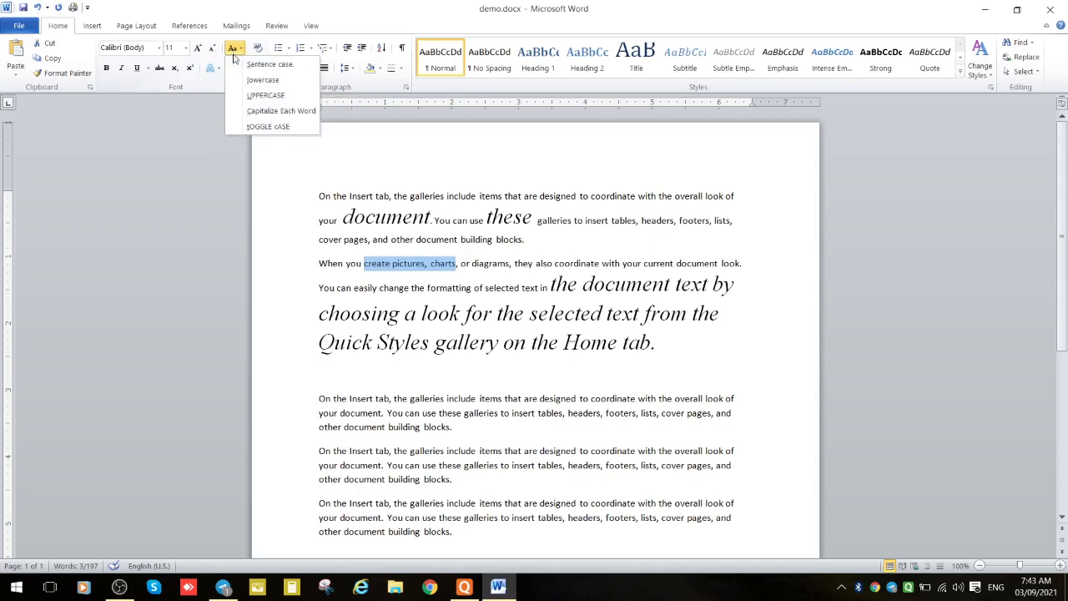
{"action": "left_click", "coordinate": [267, 96]}
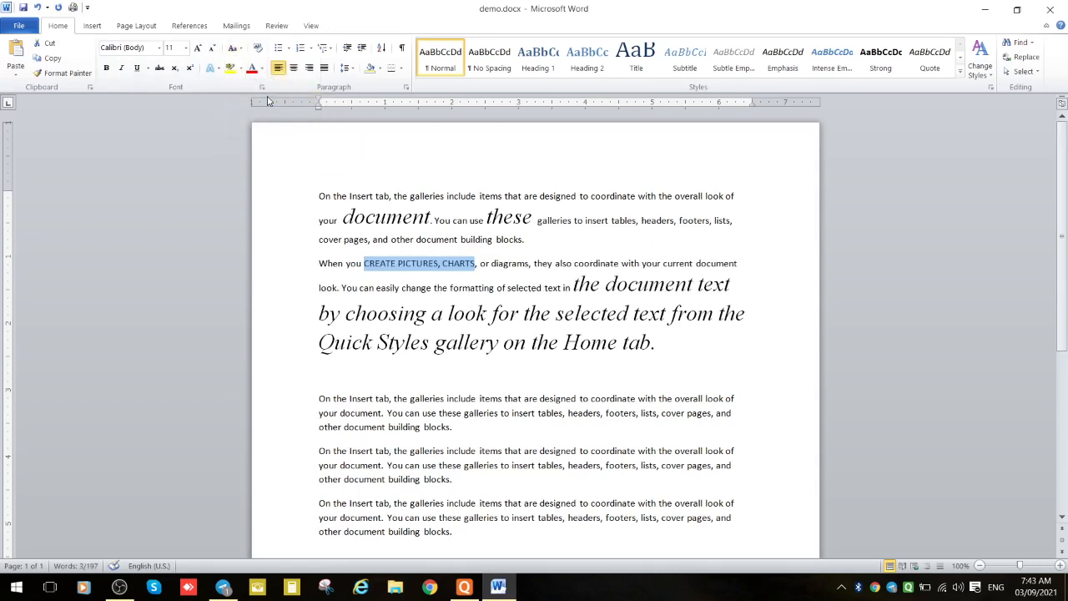
{"action": "key", "text": "shift+F3"}
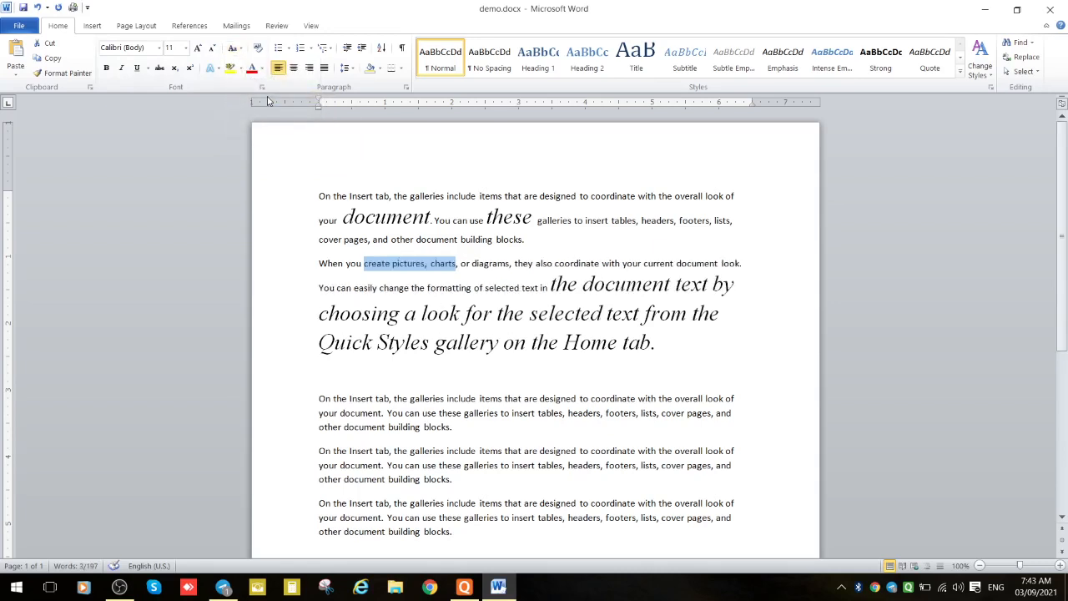
{"action": "key", "text": "shift+F3"}
{"action": "key", "text": "shift+F3"}
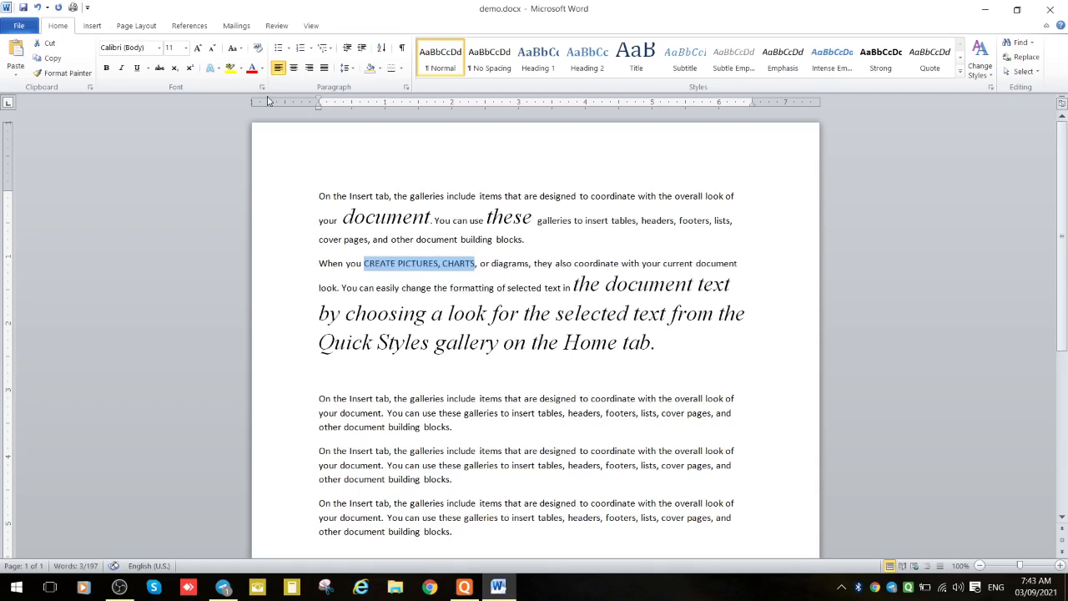
{"action": "key", "text": "shift+F3"}
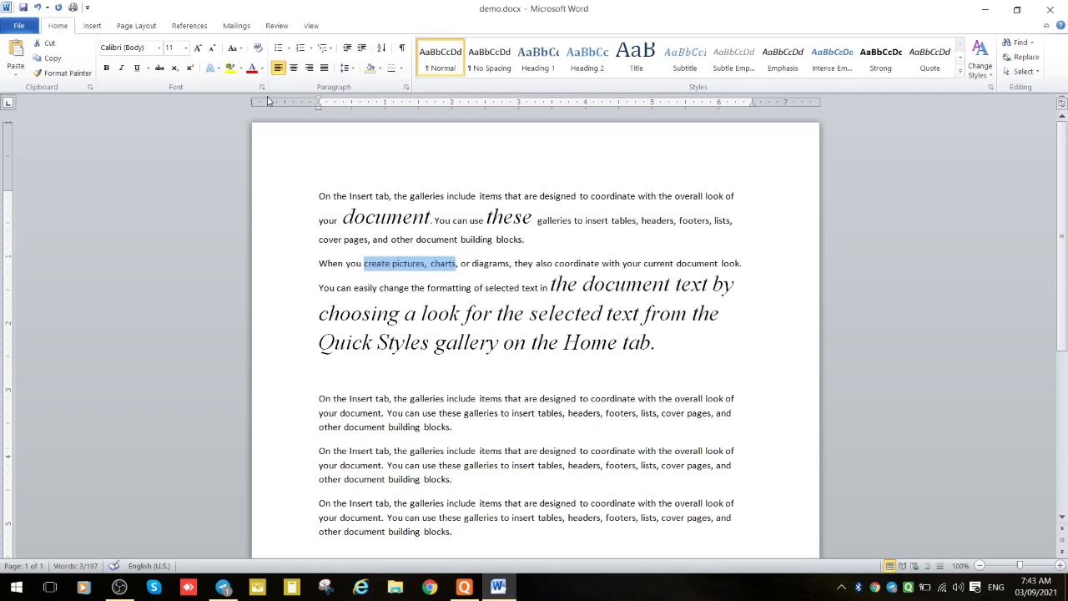
Step: Open the Windows On-Screen Keyboard, engage its Shift key and move the keyboard over the middle of the document
{"action": "key", "text": "super"}
{"action": "type", "text": "on"}
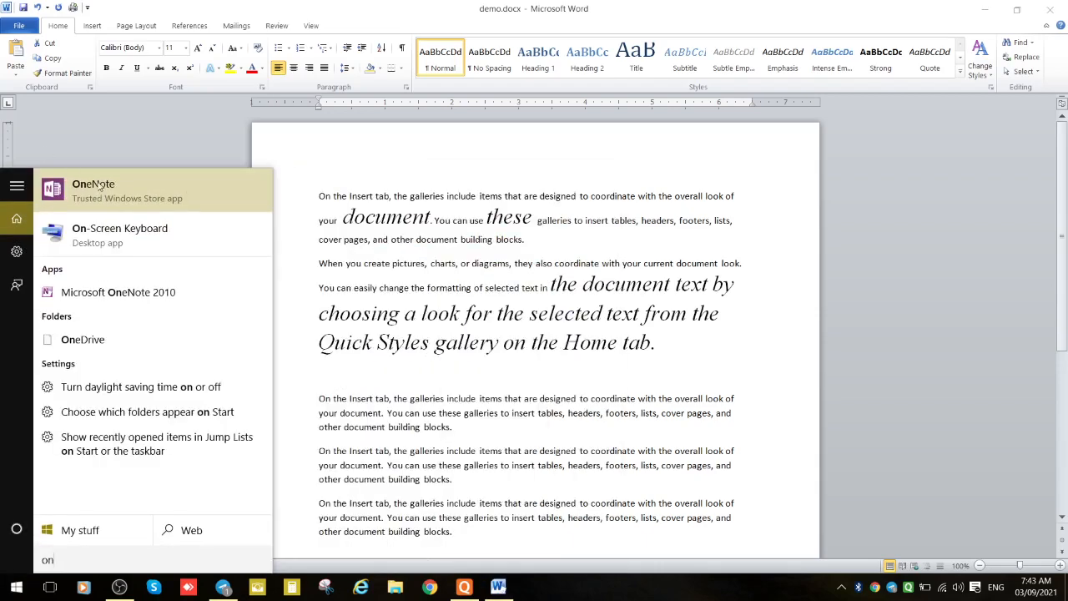
{"action": "left_click", "coordinate": [182, 238]}
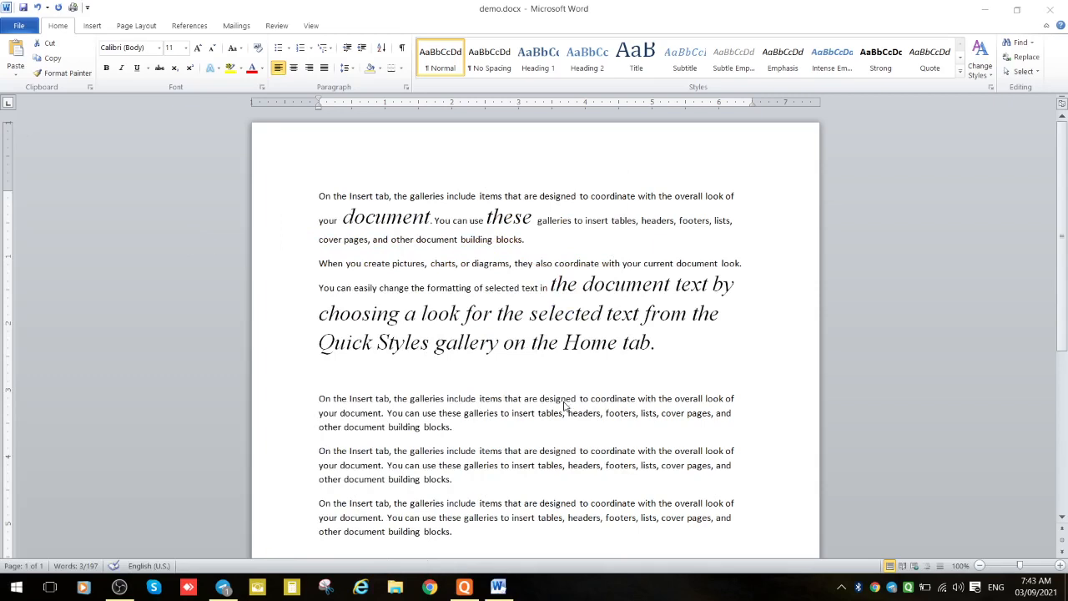
{"action": "left_click", "coordinate": [428, 246]}
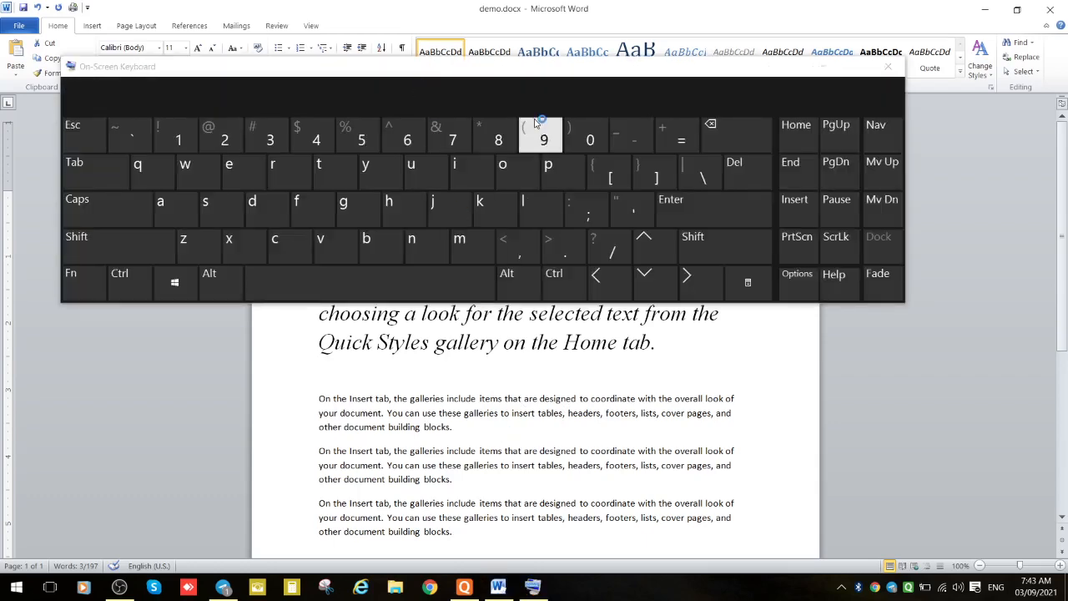
{"action": "left_click_drag", "start_coordinate": [511, 90], "coordinate": [544, 333]}
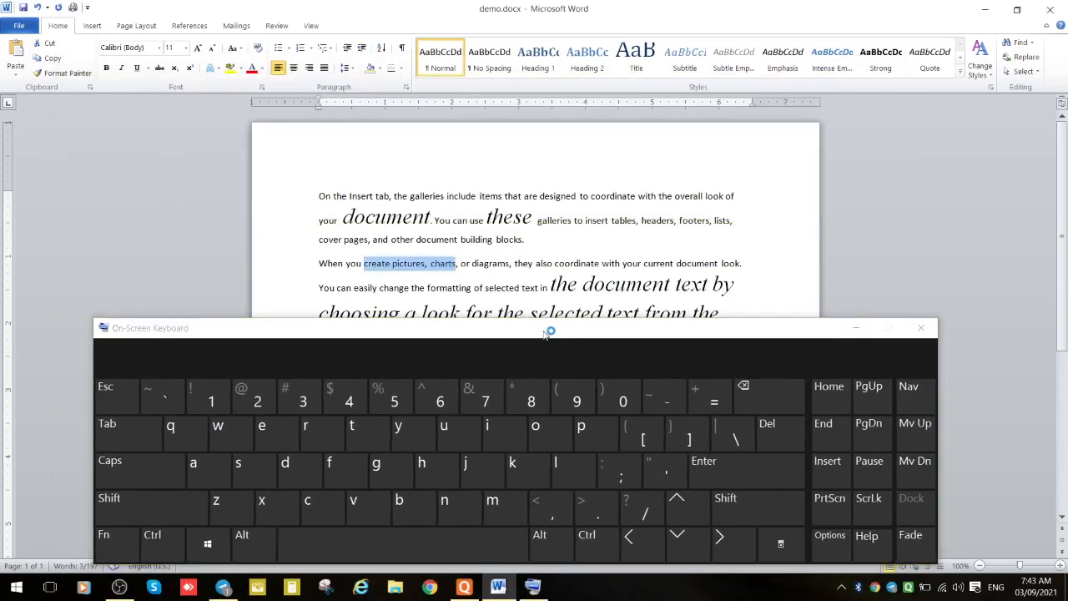
{"action": "left_click", "coordinate": [148, 503]}
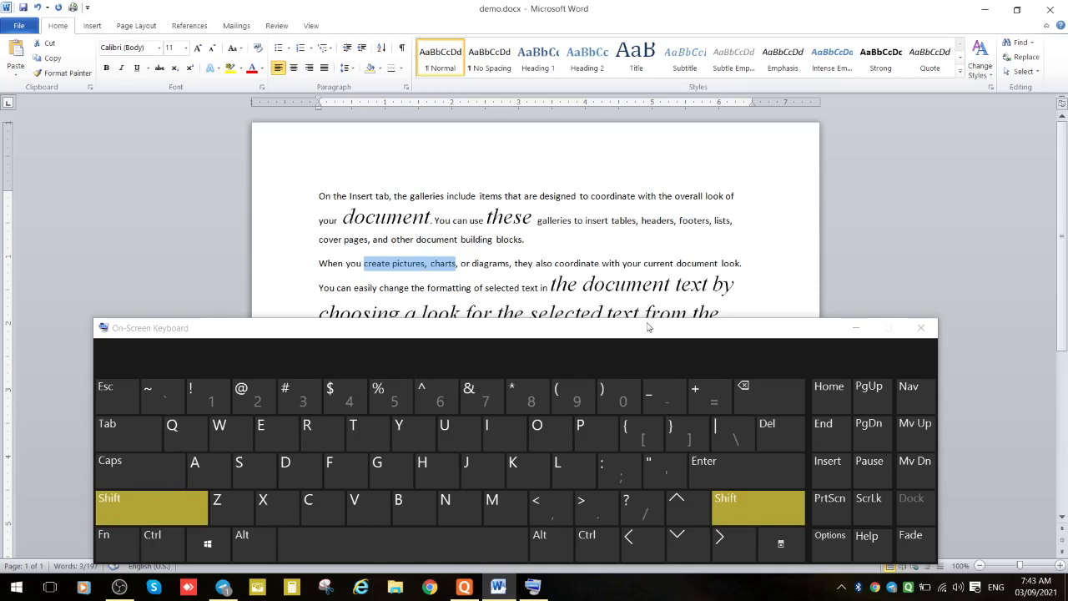
{"action": "left_click_drag", "start_coordinate": [647, 364], "coordinate": [635, 242]}
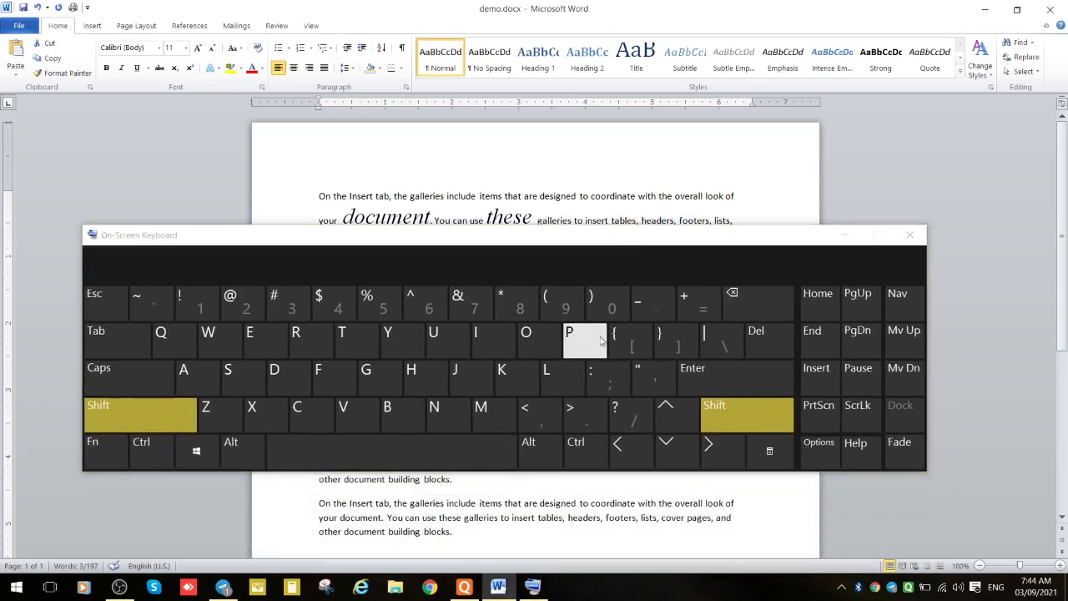
Step: Turn off the click sound in the On-Screen Keyboard options, leaving the numeric key pad off, and apply the settings
{"action": "left_click", "coordinate": [820, 453]}
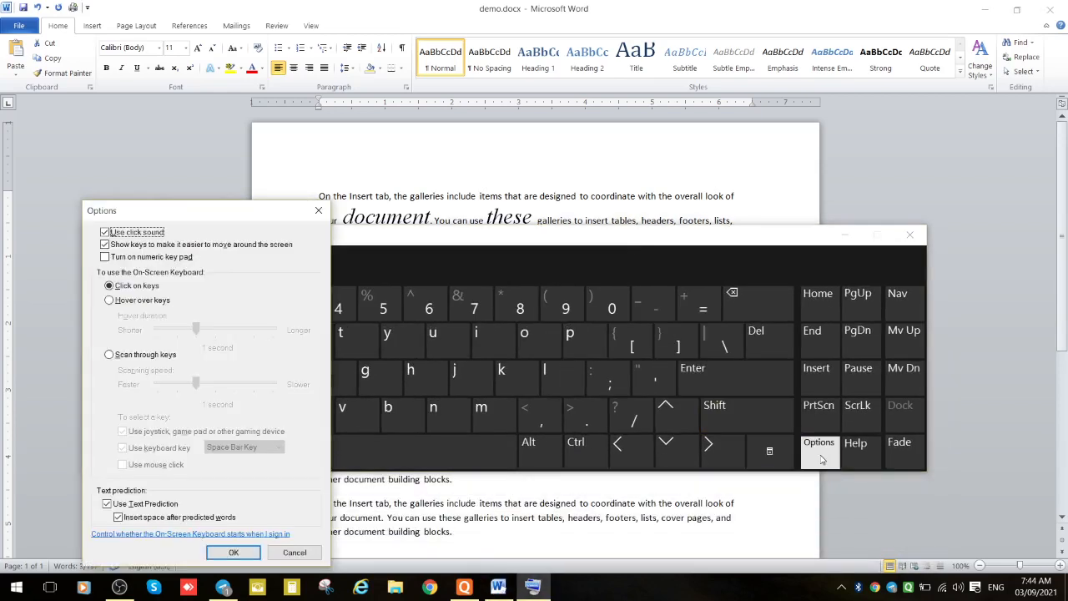
{"action": "left_click", "coordinate": [105, 258]}
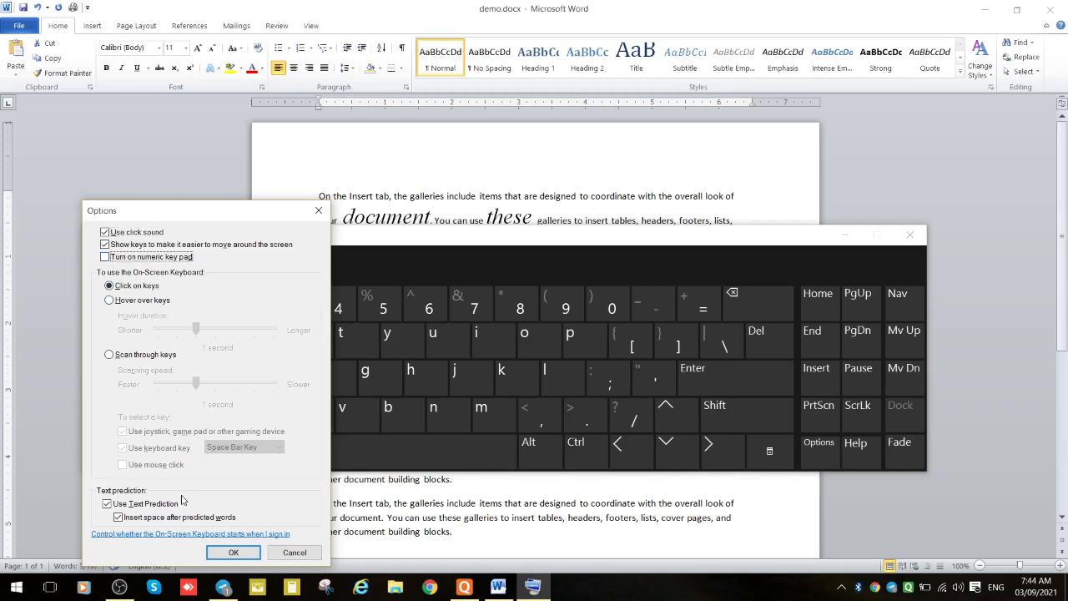
{"action": "left_click", "coordinate": [105, 232]}
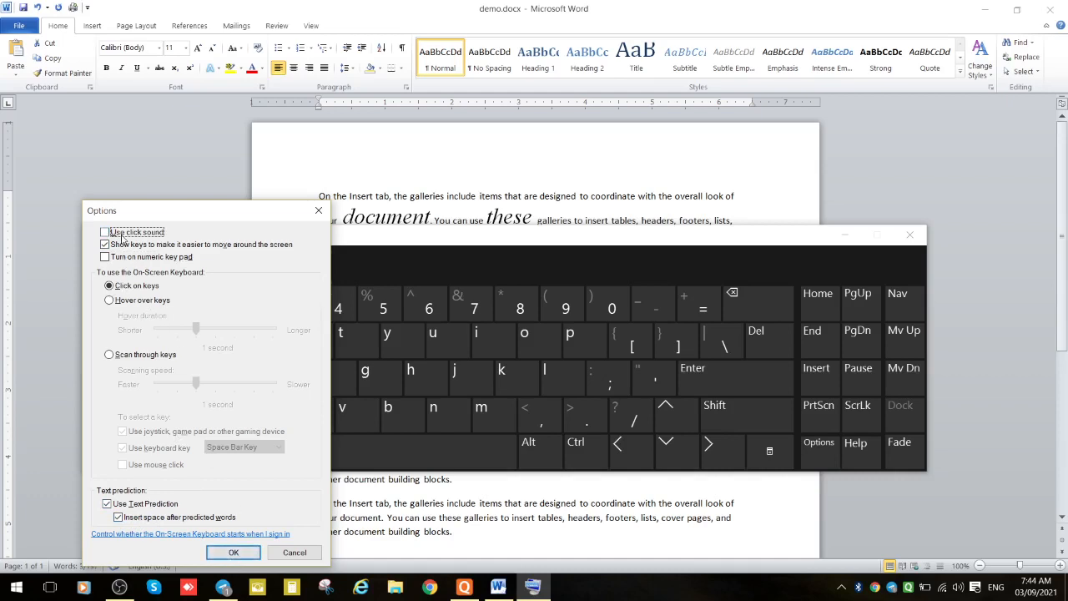
{"action": "left_click", "coordinate": [227, 554]}
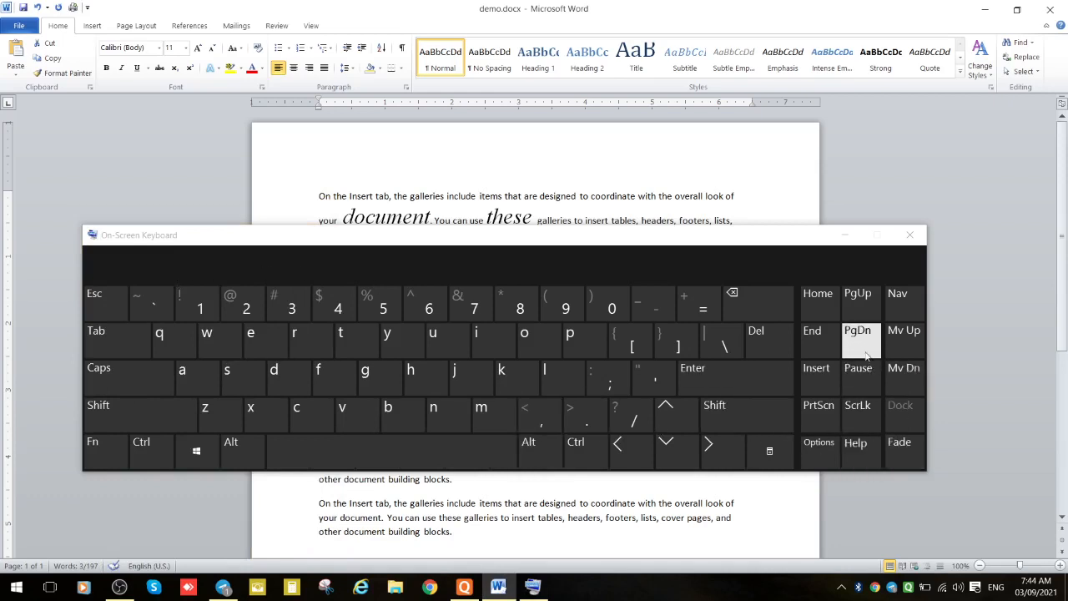
Step: Try the hover-over-keys mode in the On-Screen Keyboard options, return to Click on keys, and turn on the numeric key pad
{"action": "left_click", "coordinate": [821, 448]}
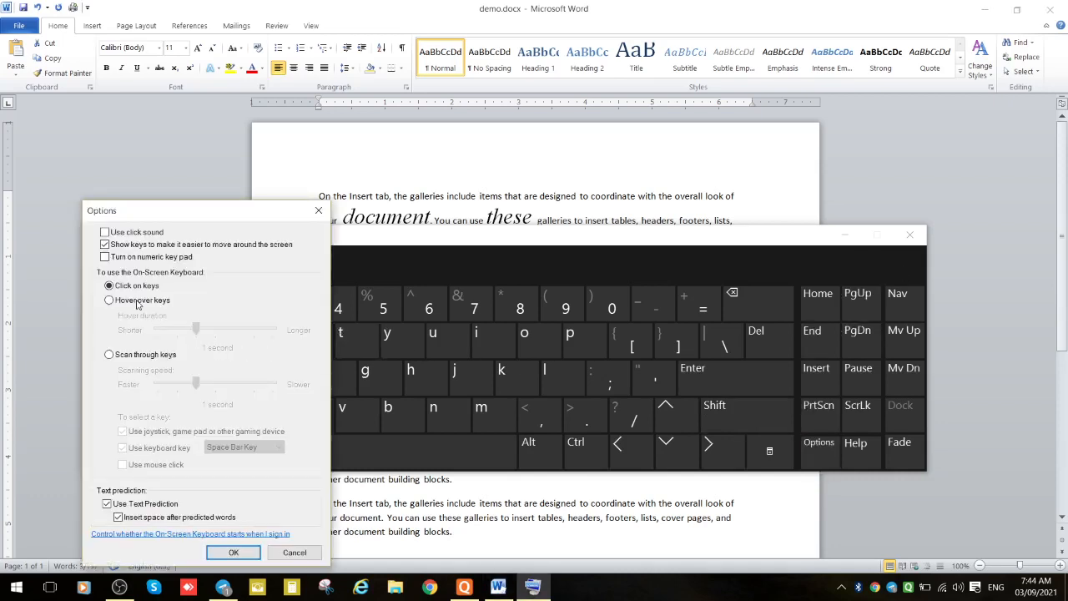
{"action": "left_click", "coordinate": [138, 302]}
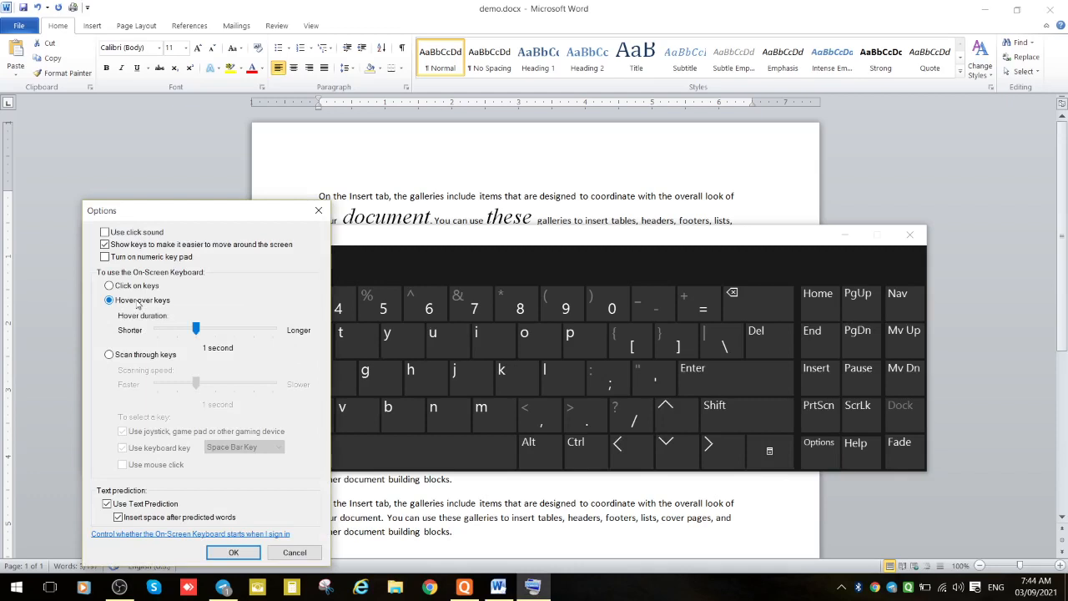
{"action": "left_click", "coordinate": [128, 287]}
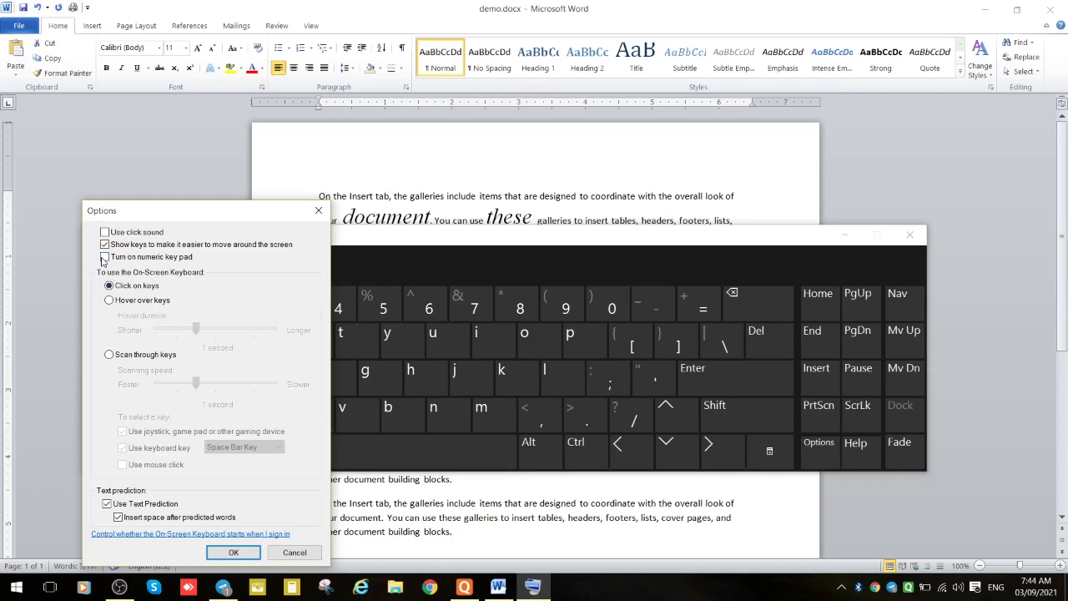
{"action": "left_click", "coordinate": [105, 257]}
{"action": "left_click", "coordinate": [239, 553]}
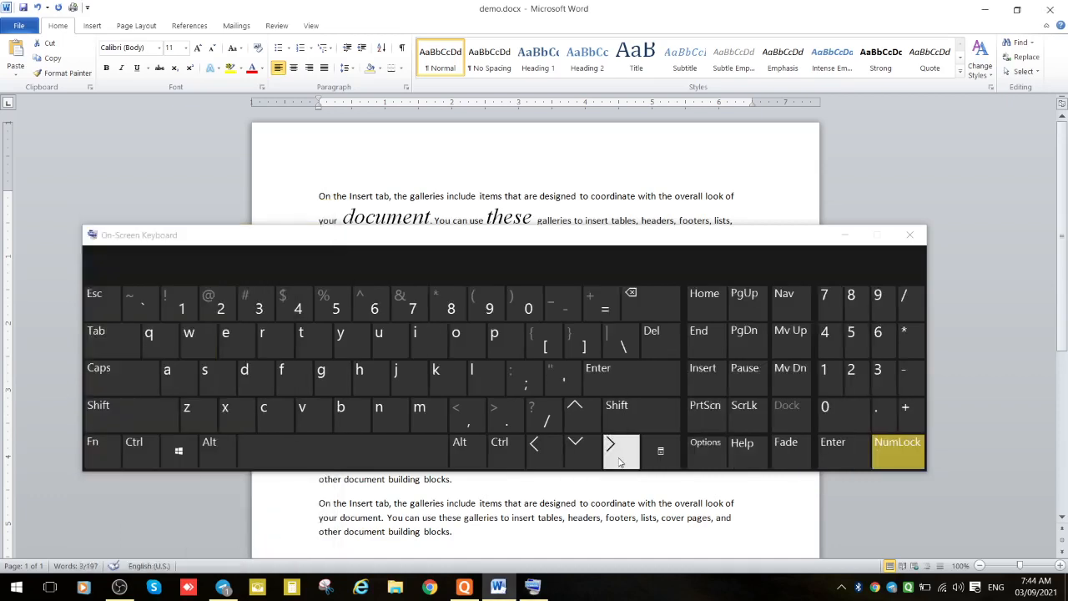
Step: Move the On-Screen Keyboard below the selected "create pictures, charts" and use its case-cycling shortcut to capitalize each word, continuing to UPPERCASE
{"action": "left_click", "coordinate": [101, 447]}
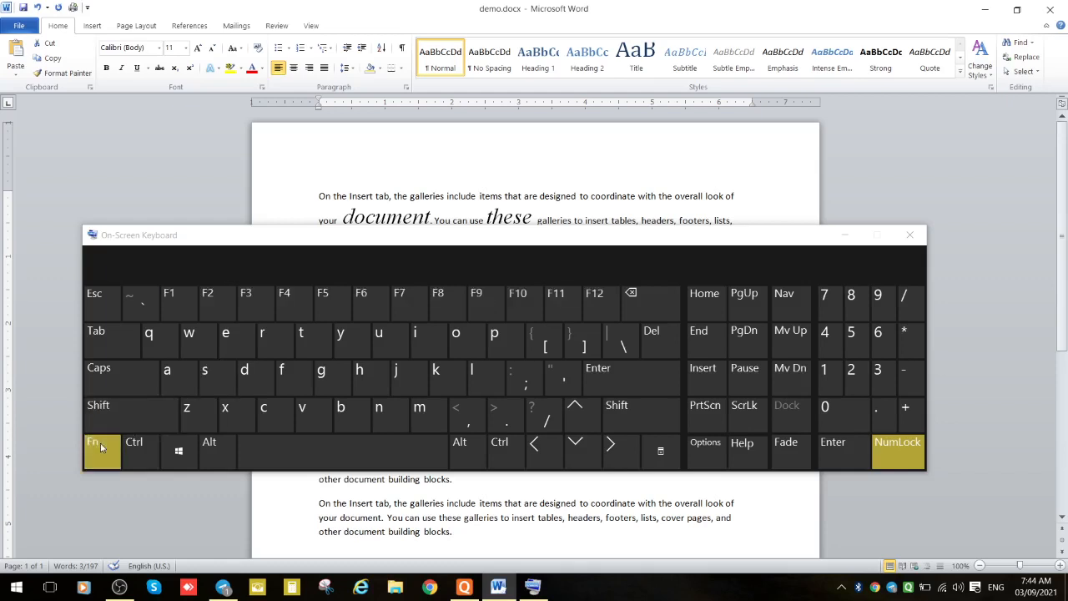
{"action": "left_click", "coordinate": [128, 415]}
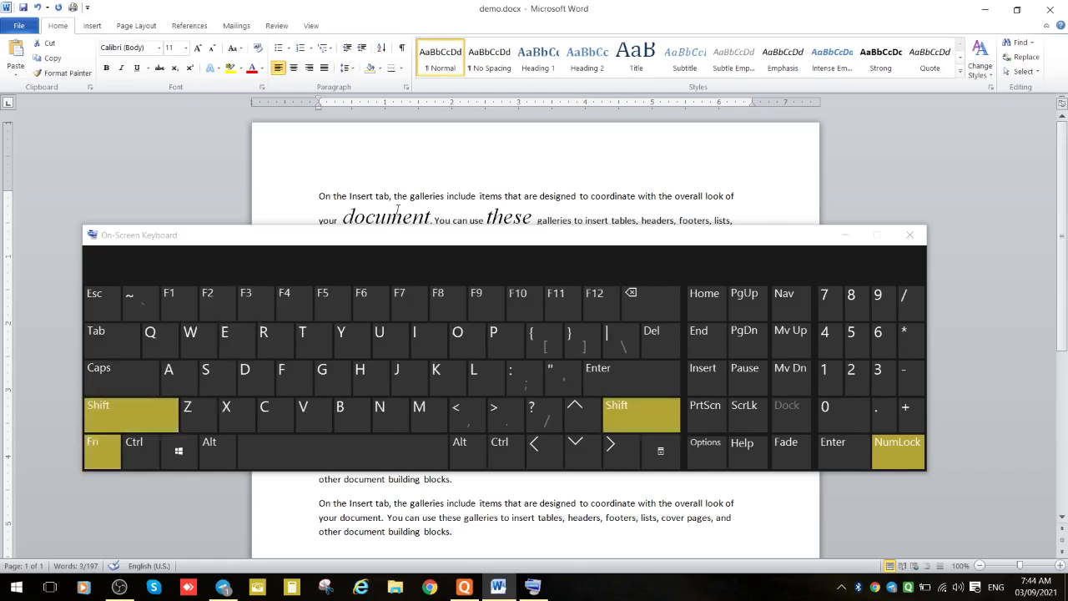
{"action": "left_click_drag", "start_coordinate": [395, 235], "coordinate": [412, 319]}
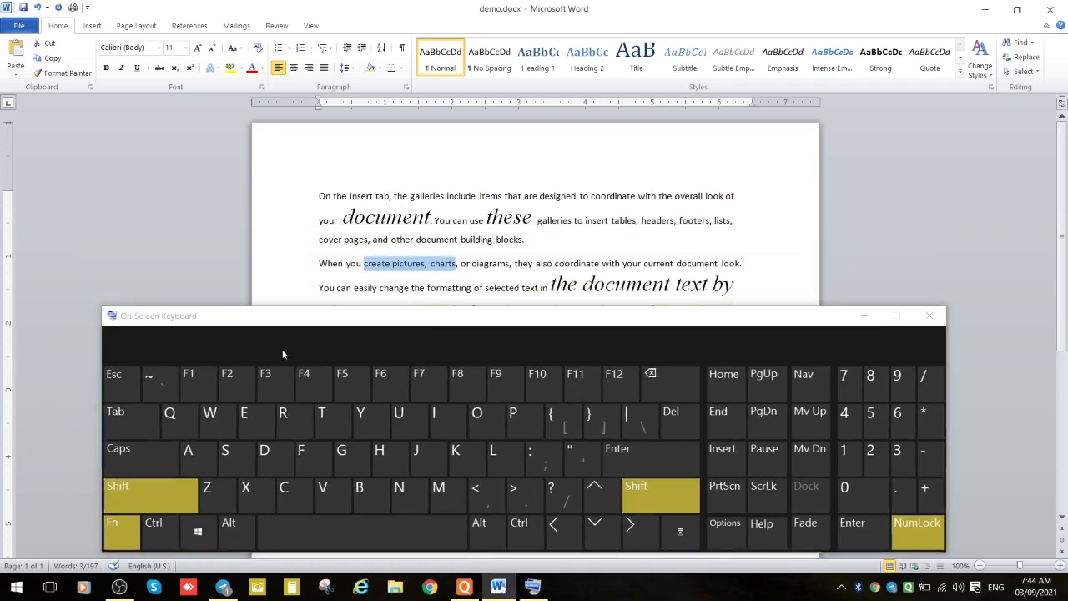
{"action": "left_click", "coordinate": [266, 377]}
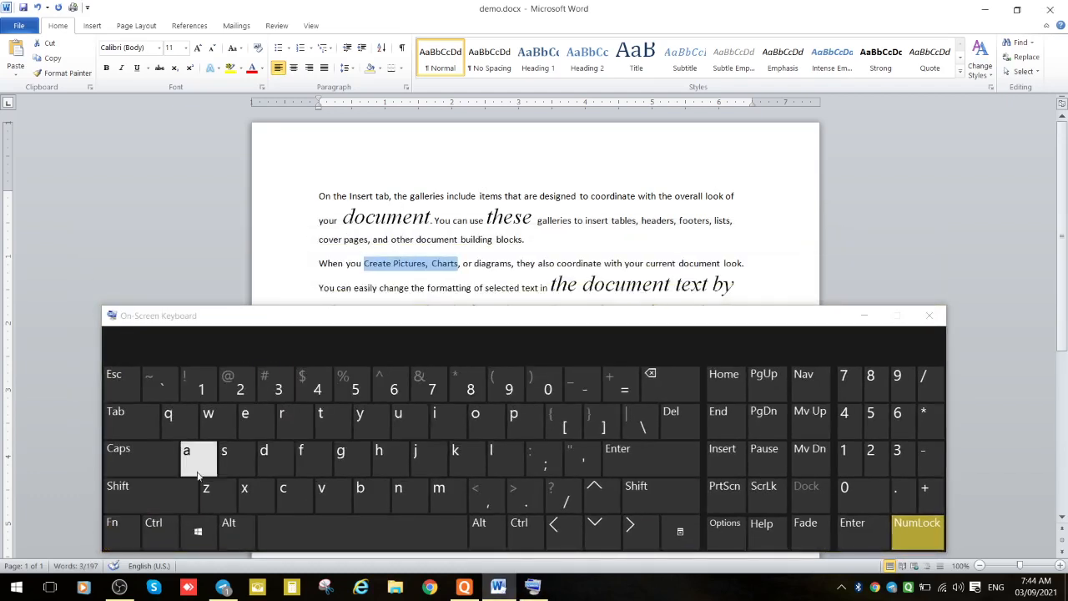
{"action": "left_click", "coordinate": [146, 506]}
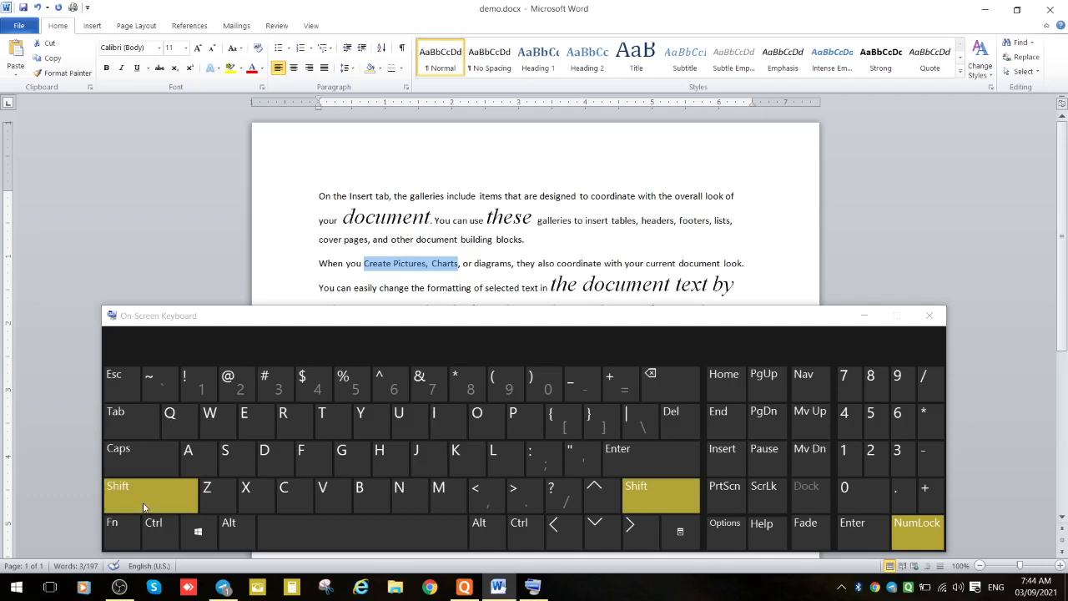
{"action": "left_click", "coordinate": [118, 543]}
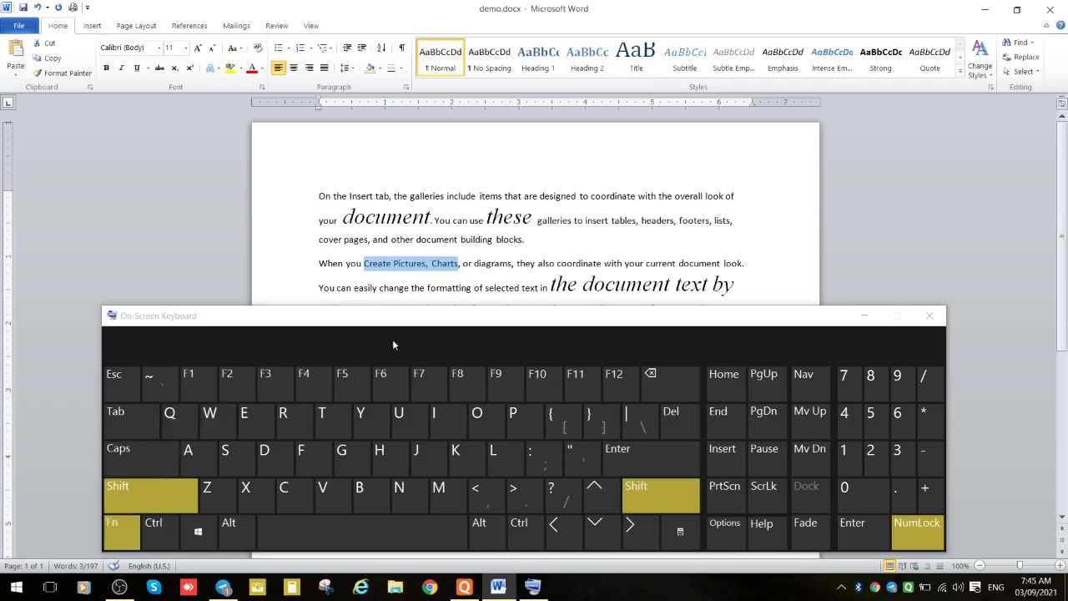
{"action": "left_click", "coordinate": [270, 384]}
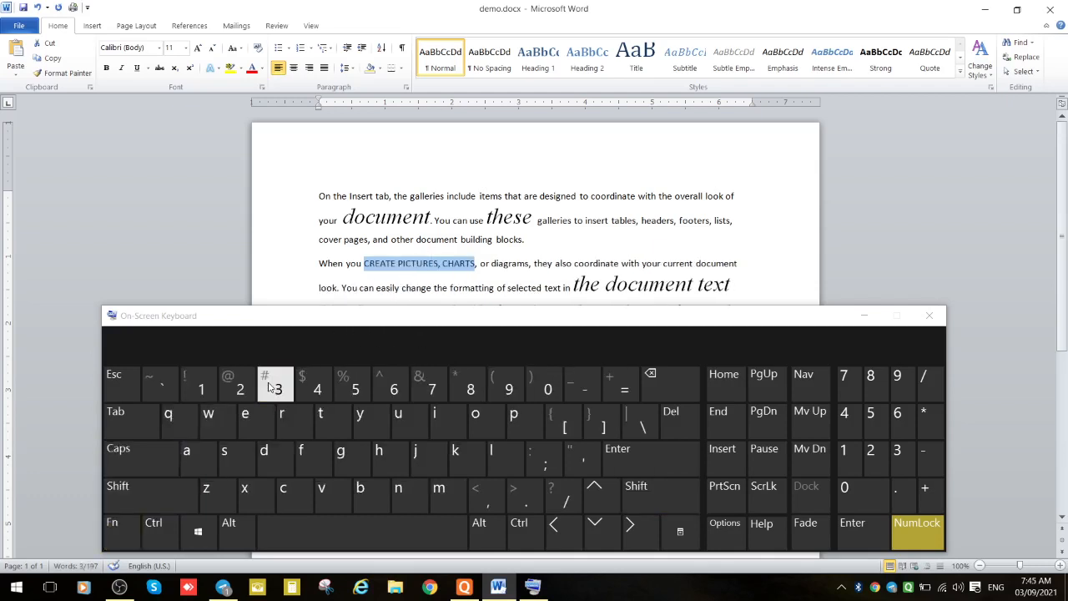
Step: Change the selected "CREATE PICTURES, CHARTS" to lowercase and minimize the On-Screen Keyboard
{"action": "left_click", "coordinate": [233, 47]}
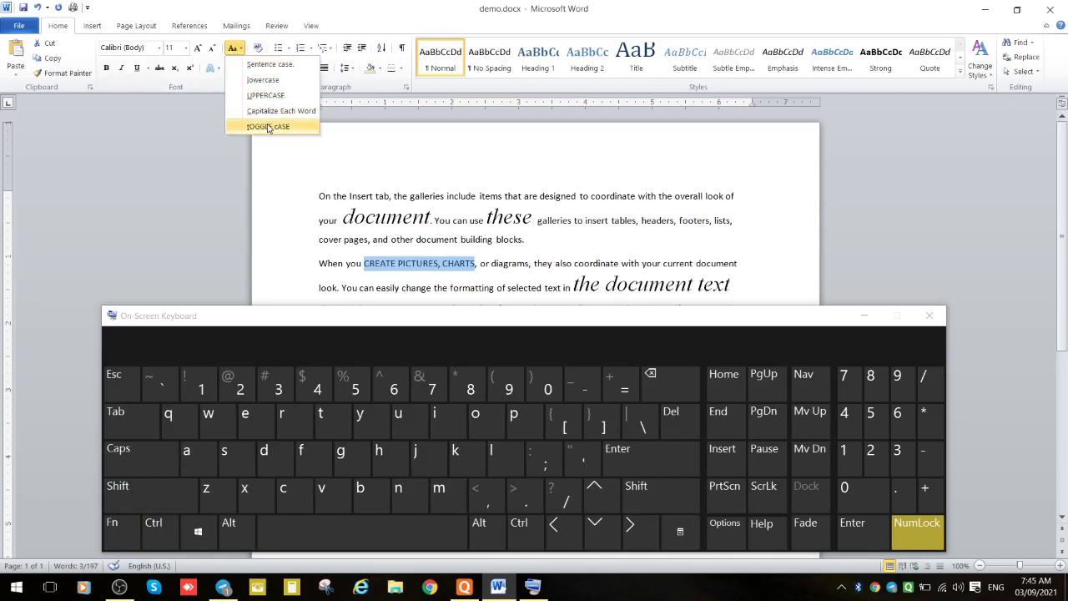
{"action": "left_click", "coordinate": [266, 79]}
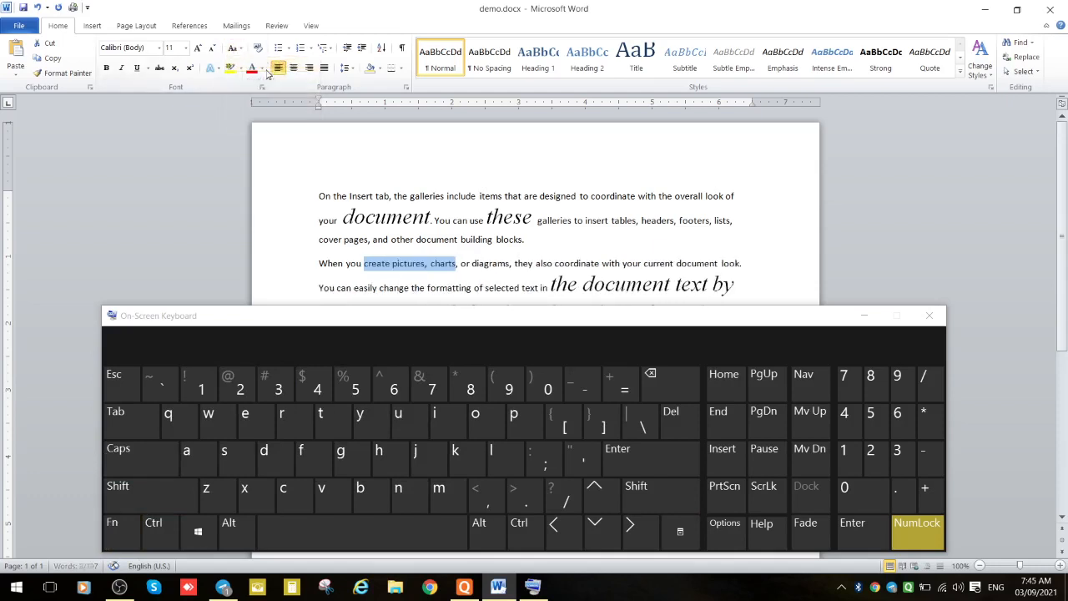
{"action": "left_click", "coordinate": [866, 316]}
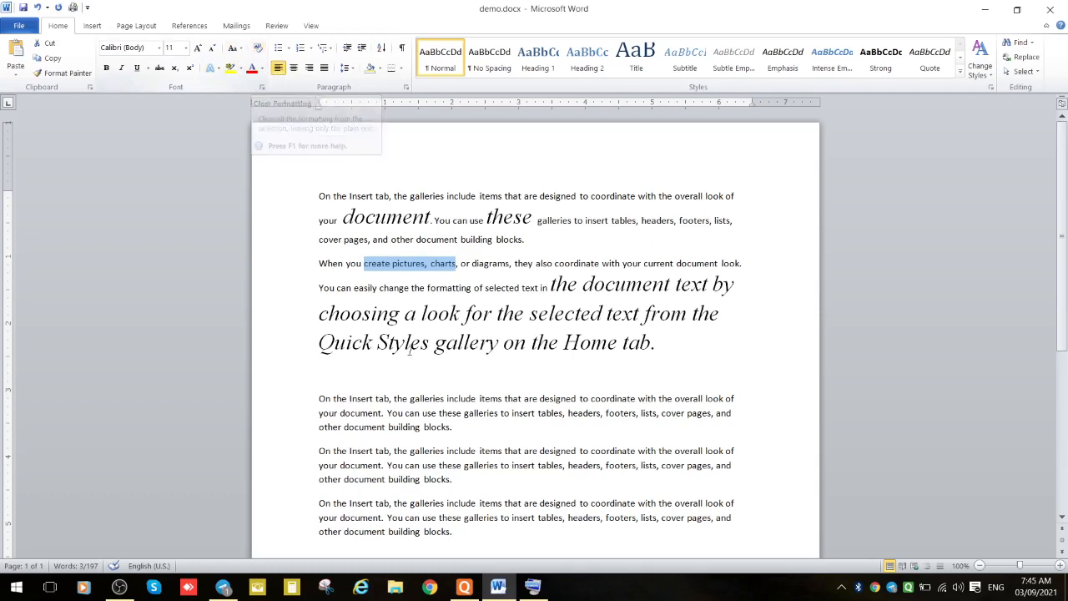
Step: Clear all formatting from the text between the start of the first paragraph and "cover pages," in the third text paragraph
{"action": "left_click_drag", "start_coordinate": [316, 195], "coordinate": [716, 413]}
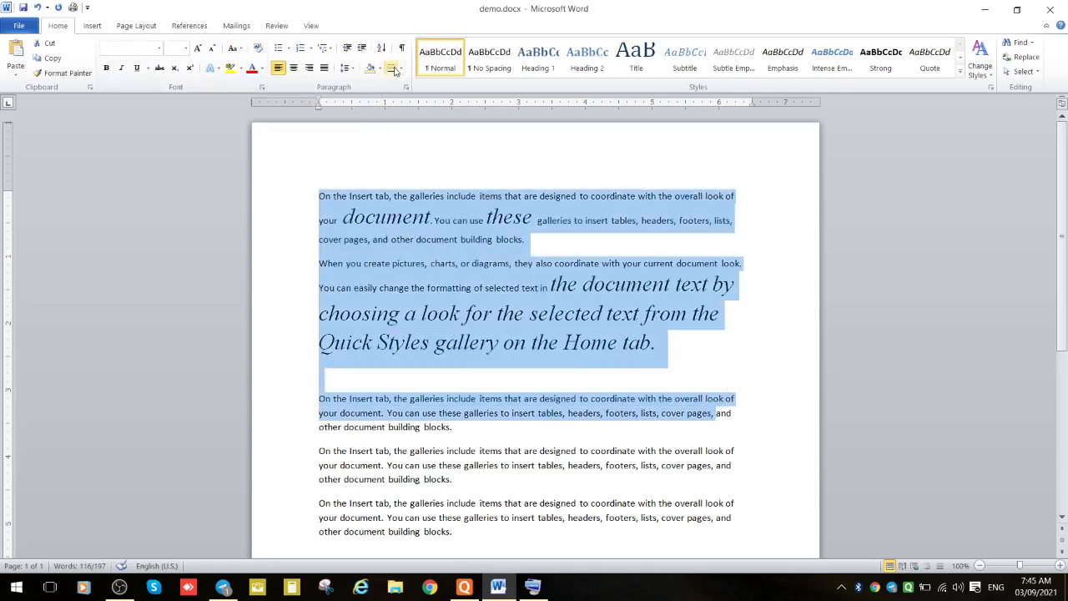
{"action": "left_click", "coordinate": [258, 48]}
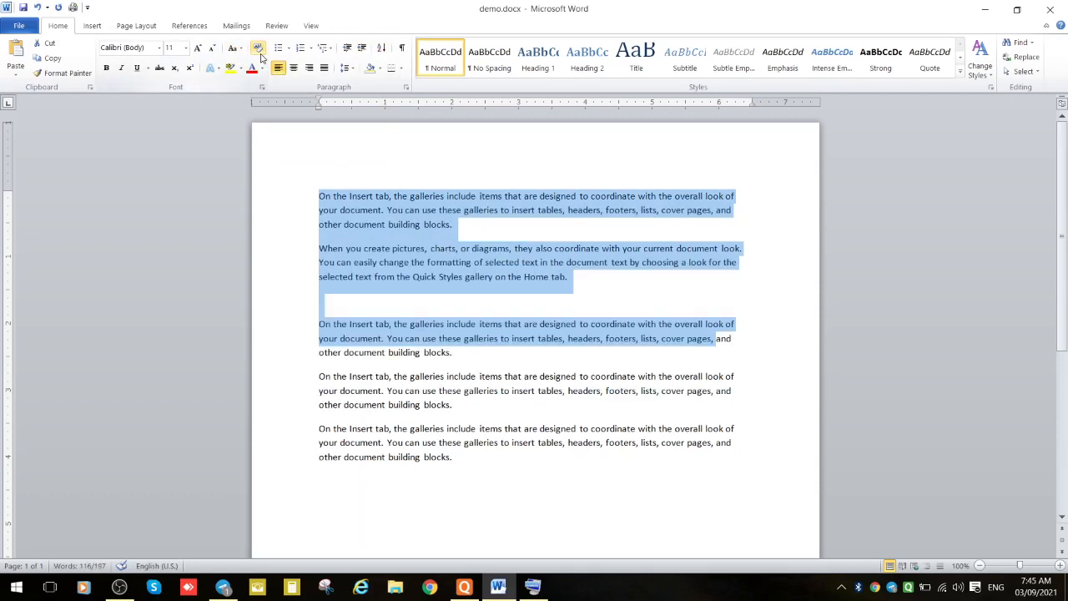
Step: Try bold and italic on the selected text, turning each one off again
{"action": "left_click", "coordinate": [107, 69]}
{"action": "left_click", "coordinate": [107, 68]}
{"action": "left_click", "coordinate": [121, 68]}
{"action": "left_click", "coordinate": [122, 69]}
Step: Underline the selected text with a single light blue line and strike it through
{"action": "left_click", "coordinate": [142, 70]}
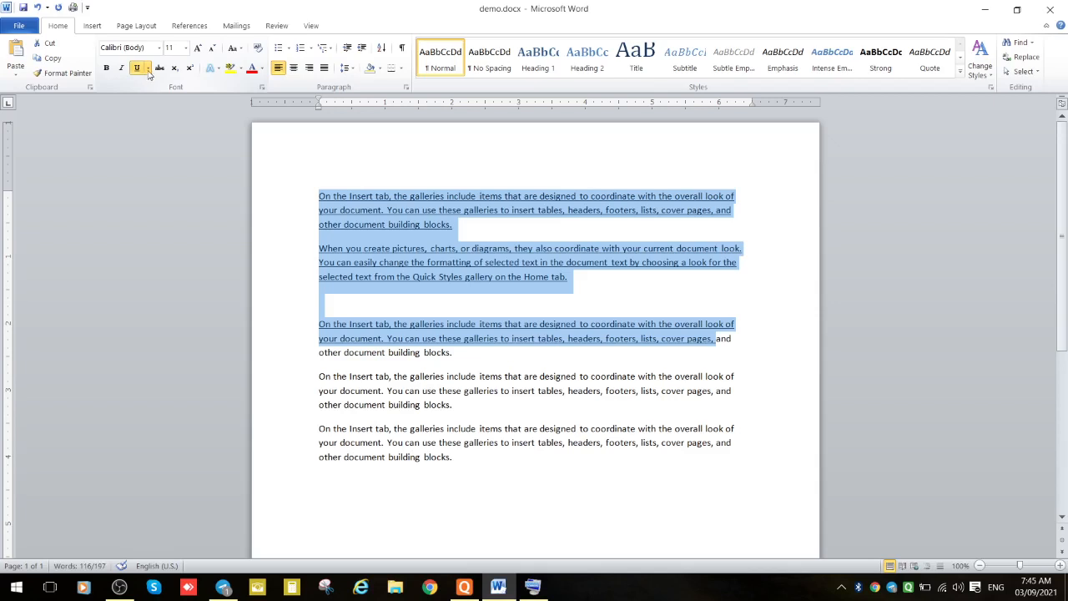
{"action": "left_click", "coordinate": [148, 69]}
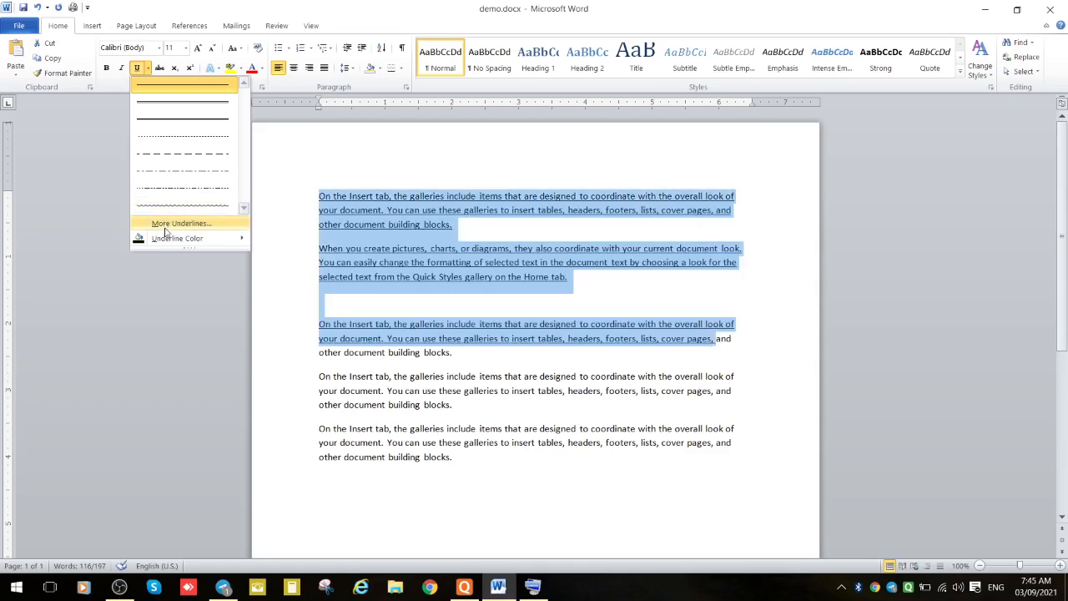
{"action": "mouse_move", "coordinate": [167, 240]}
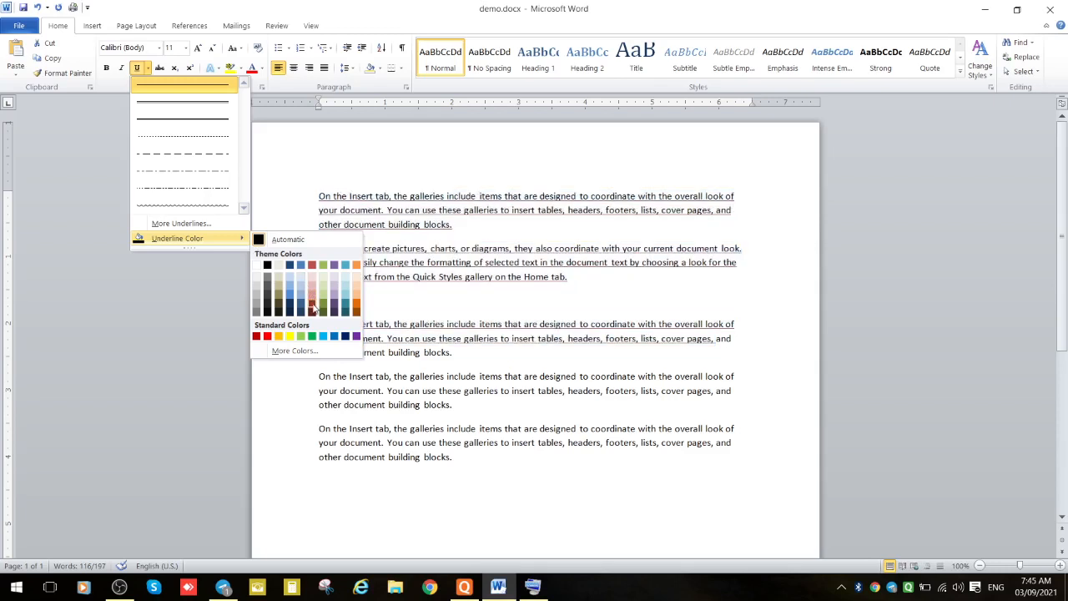
{"action": "left_click", "coordinate": [324, 338]}
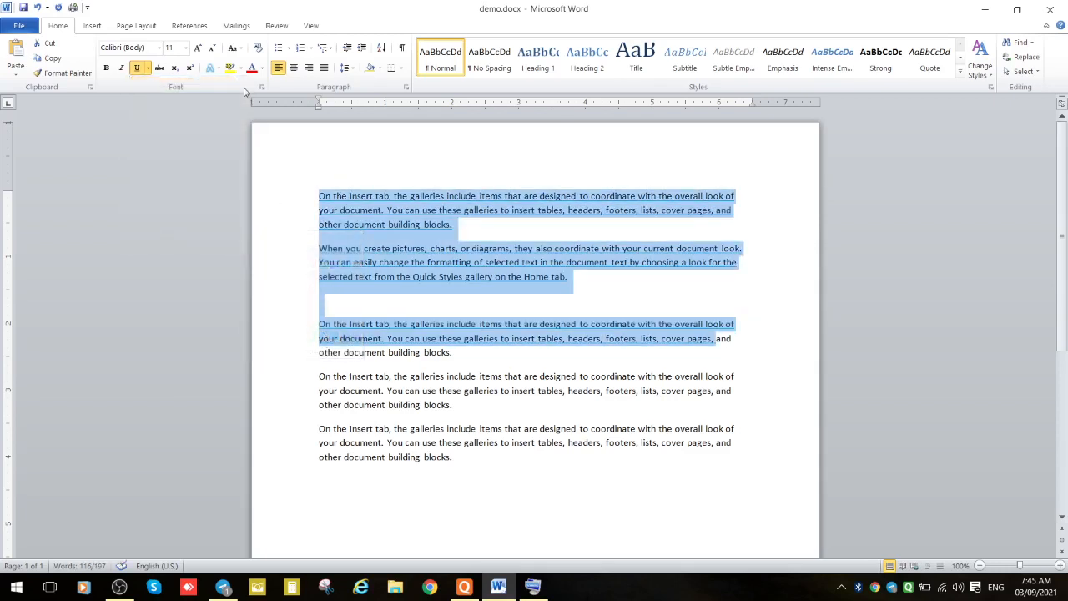
{"action": "left_click", "coordinate": [162, 72]}
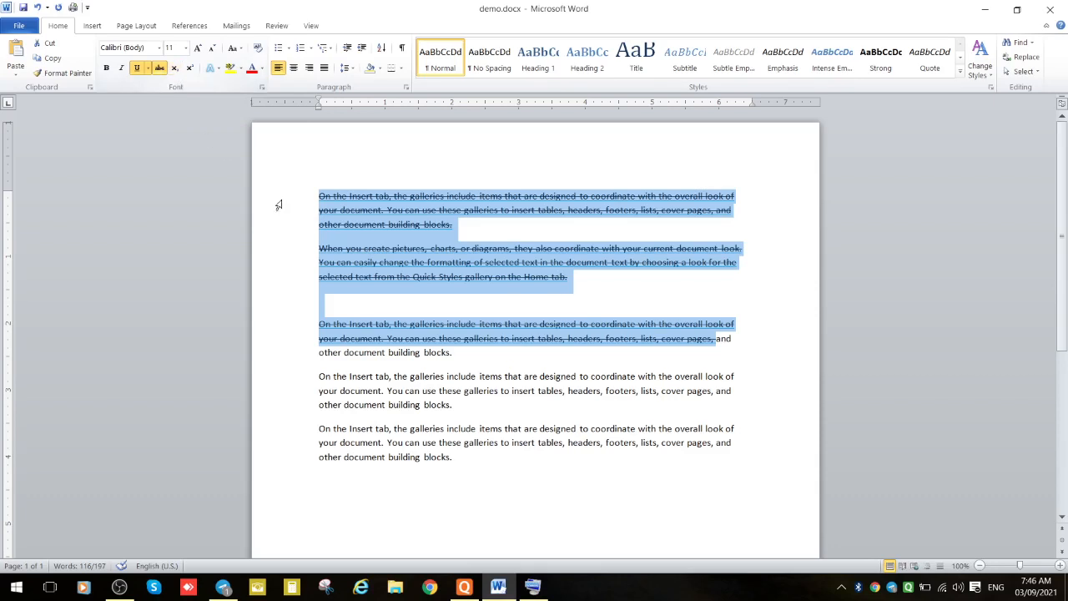
Step: Add the text "H2O" on the empty line below the last paragraph
{"action": "left_click", "coordinate": [480, 474]}
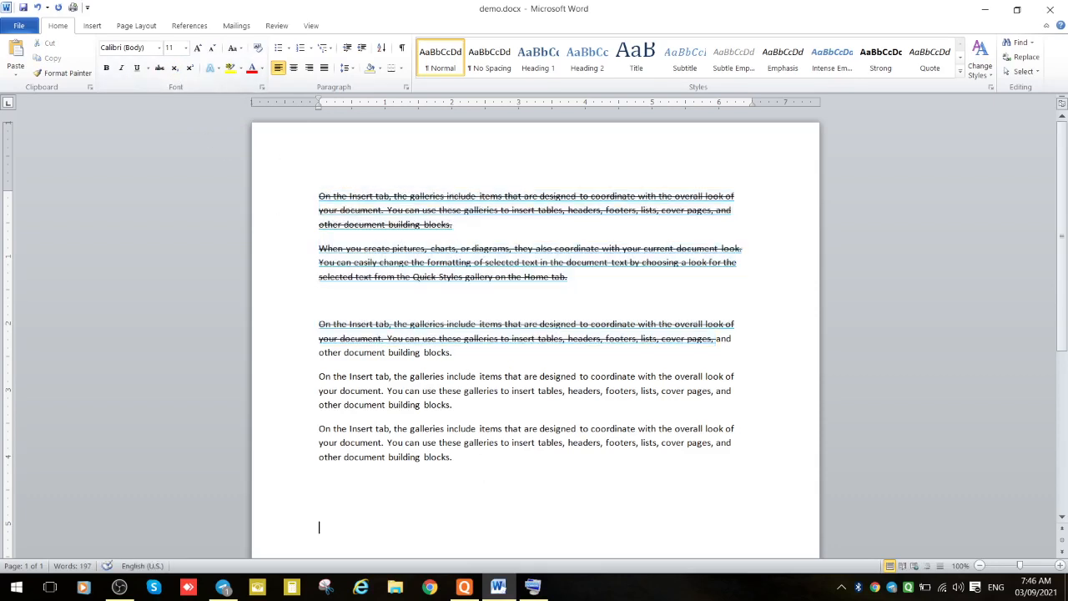
{"action": "type", "text": "H20"}
{"action": "key", "text": "BackSpace"}
{"action": "type", "text": "O"}
Step: Format the 2 in "H2O" as subscript and switch it to superscript
{"action": "left_click_drag", "start_coordinate": [323, 527], "coordinate": [328, 523]}
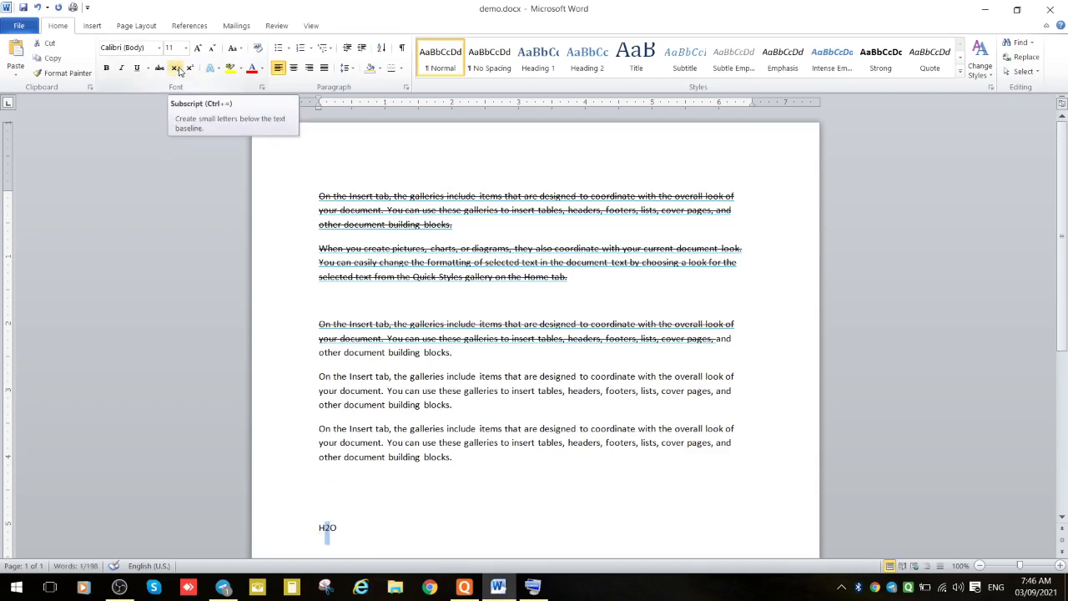
{"action": "left_click", "coordinate": [178, 69]}
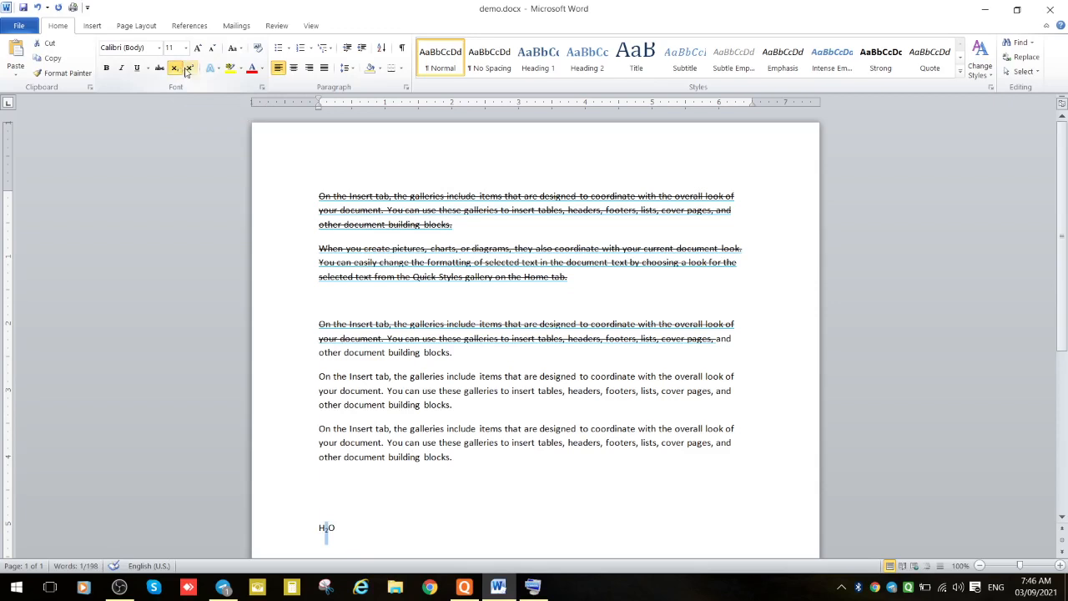
{"action": "left_click", "coordinate": [190, 69]}
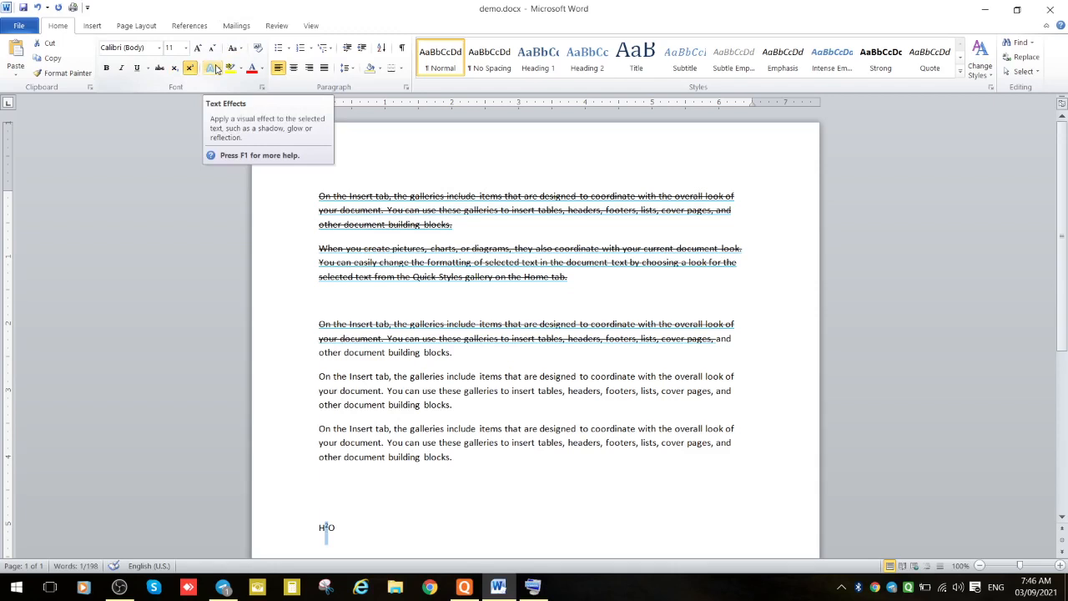
Step: Look at the text effects and highlight the 2 in "H2O" and "document. You" in the first paragraph in red
{"action": "left_click", "coordinate": [216, 68]}
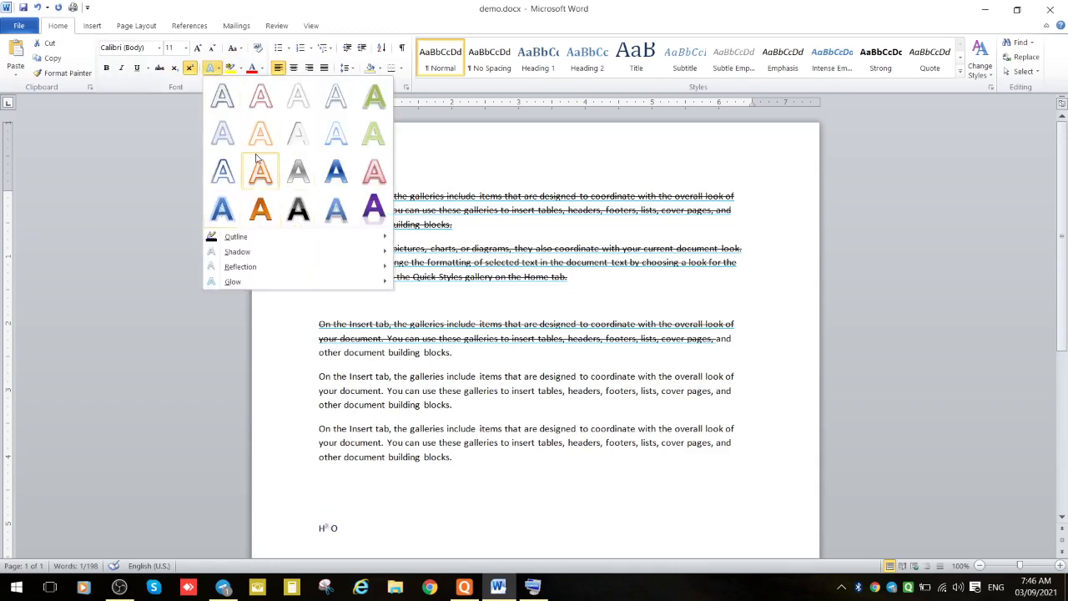
{"action": "left_click", "coordinate": [241, 68]}
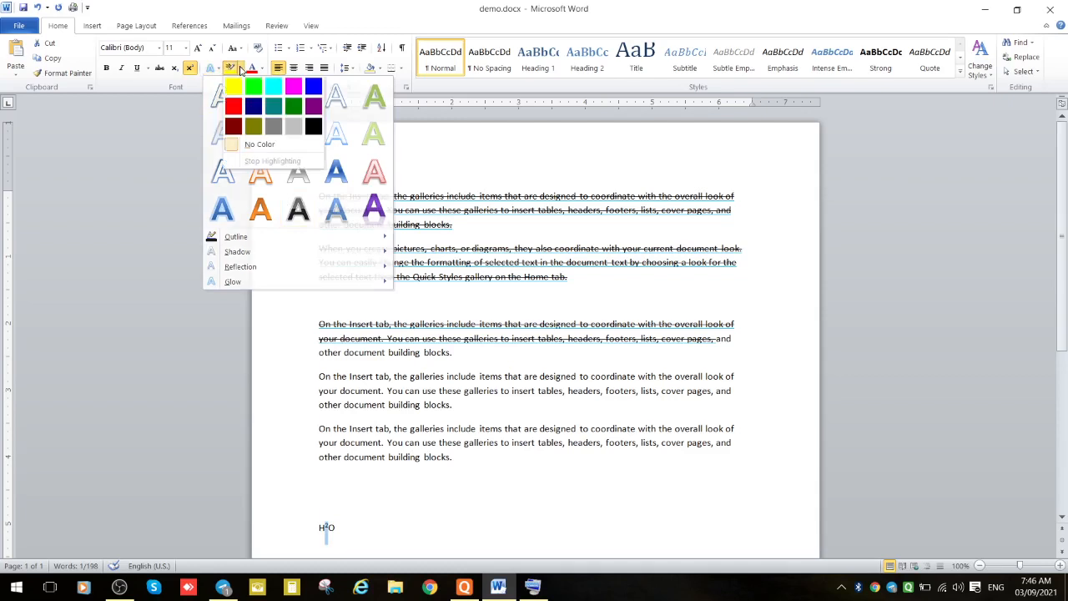
{"action": "left_click", "coordinate": [240, 108]}
{"action": "left_click_drag", "start_coordinate": [340, 211], "coordinate": [405, 210]}
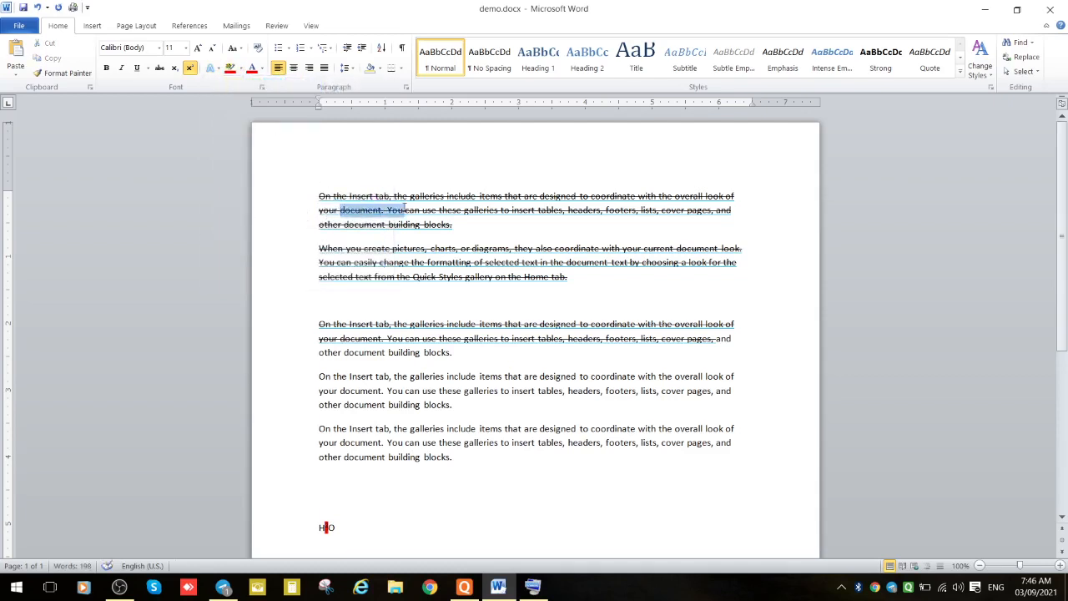
{"action": "left_click", "coordinate": [233, 72]}
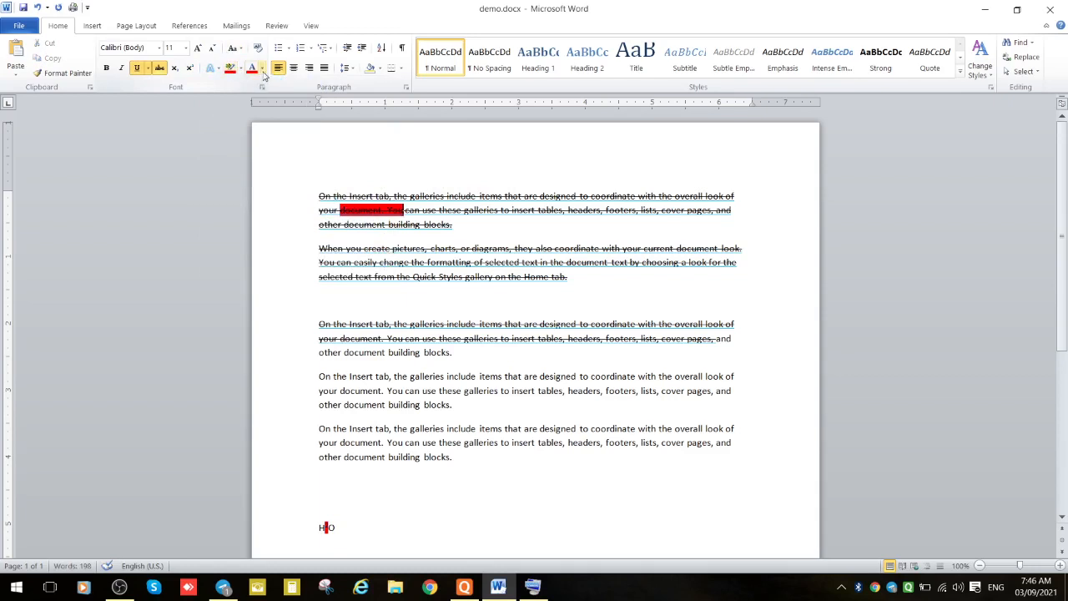
Step: Set the font color to yellow and apply it to "use these galleries" in the first paragraph
{"action": "left_click", "coordinate": [262, 70]}
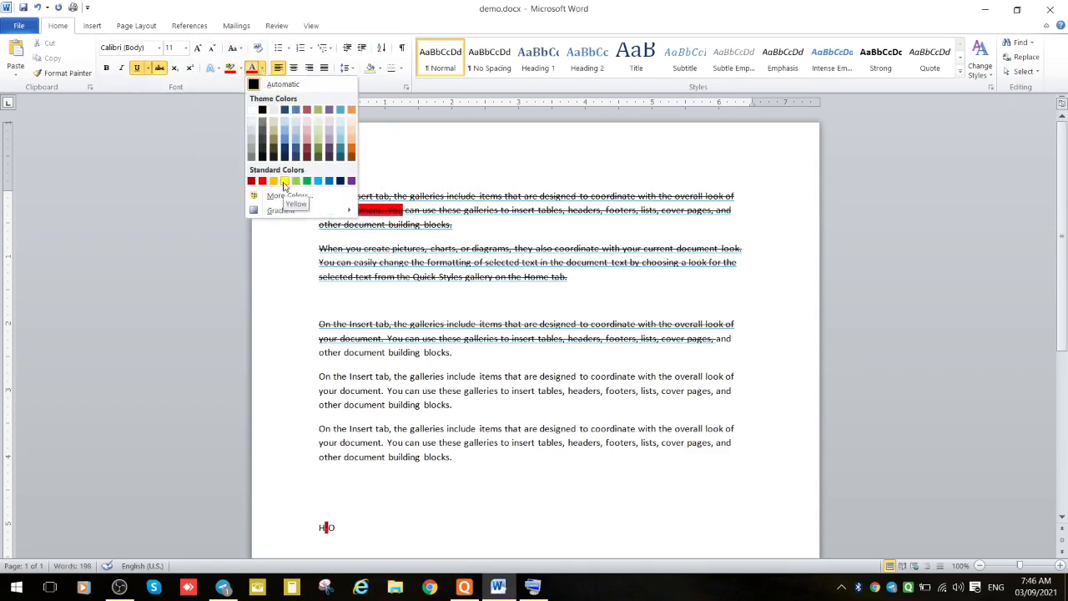
{"action": "left_click", "coordinate": [284, 181]}
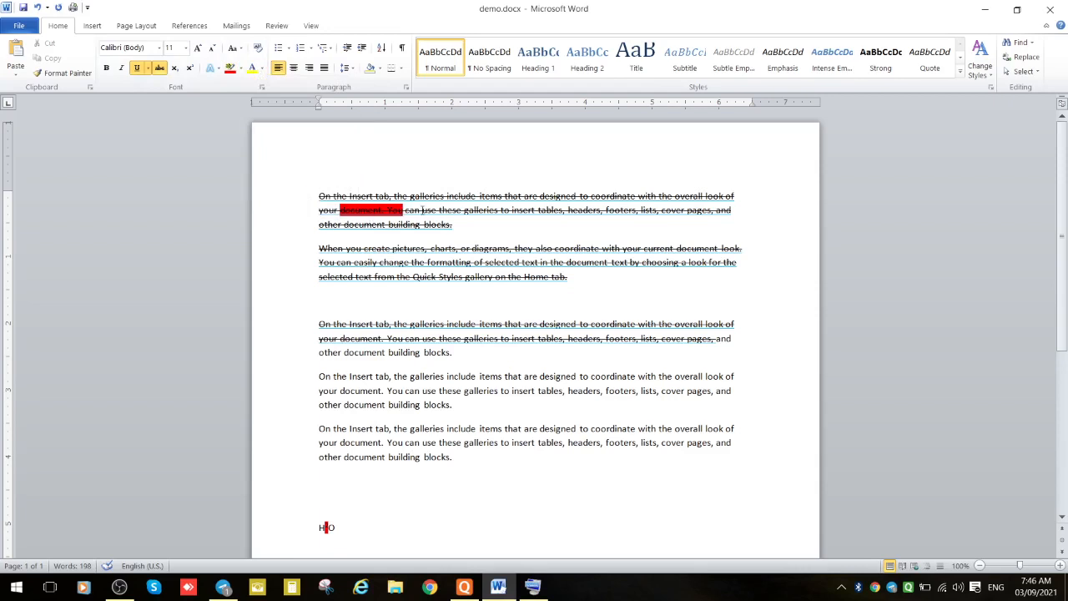
{"action": "left_click_drag", "start_coordinate": [424, 211], "coordinate": [499, 210]}
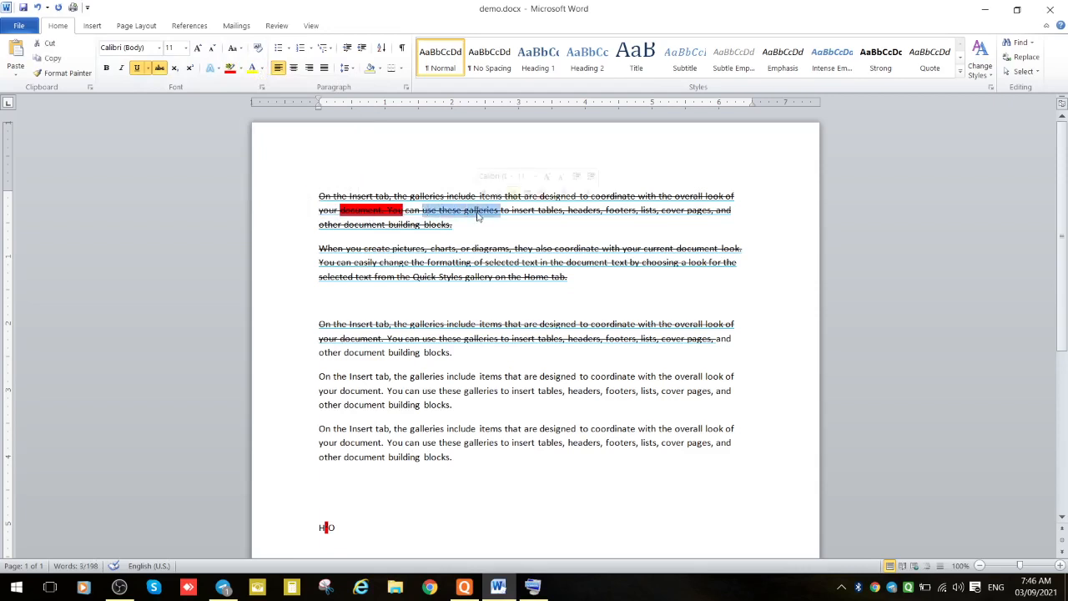
{"action": "left_click", "coordinate": [253, 68]}
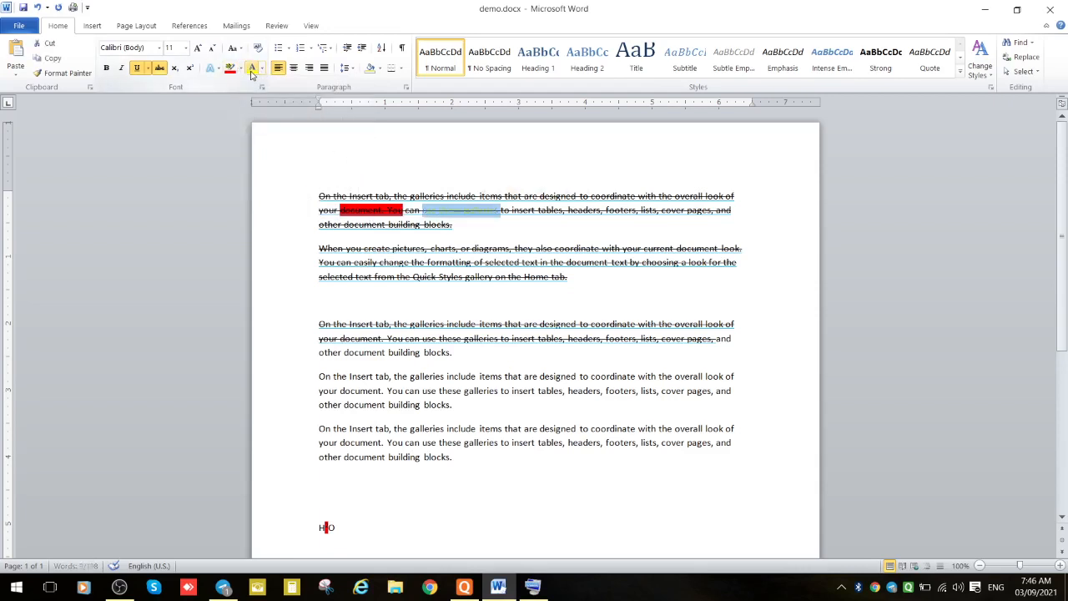
{"action": "left_click", "coordinate": [384, 310]}
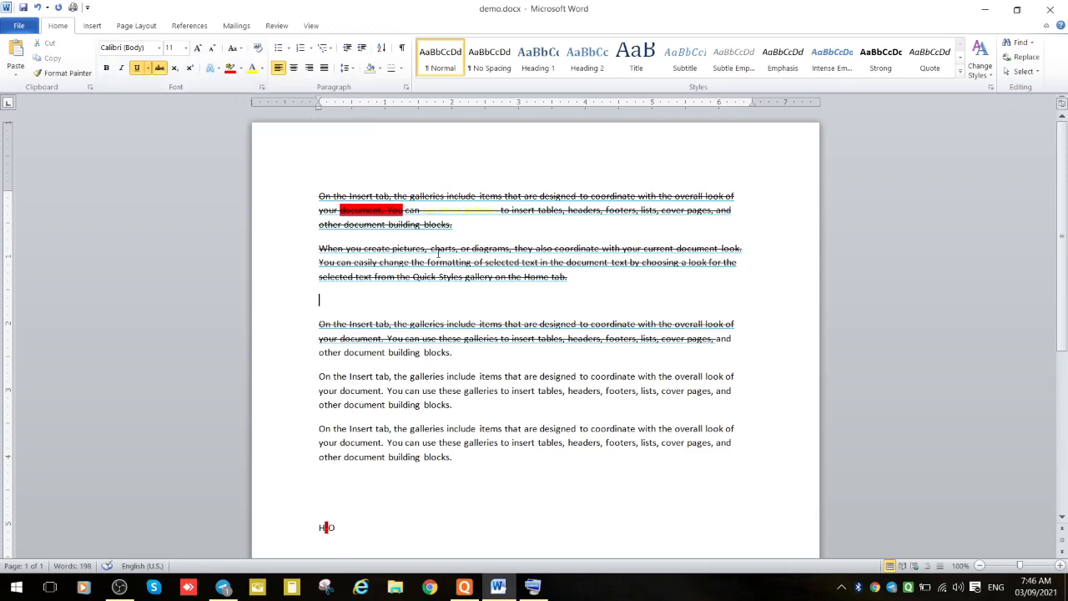
Step: Highlight the first paragraph through "selected text" in the second in light gray, and remove strikethrough and underline from both paragraphs
{"action": "left_click", "coordinate": [539, 262], "text": "shift"}
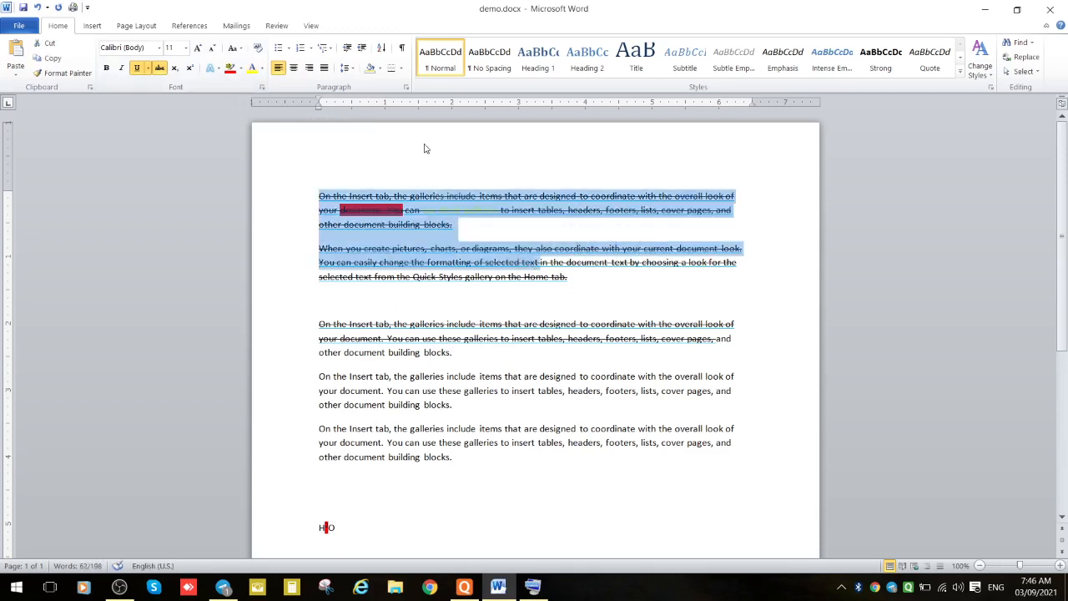
{"action": "left_click", "coordinate": [242, 72]}
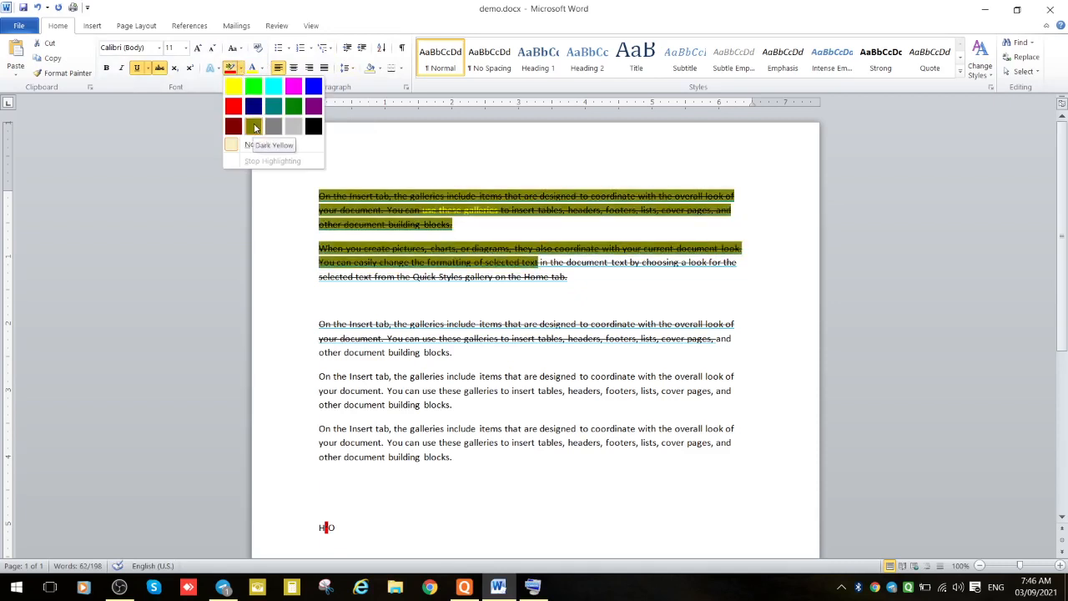
{"action": "left_click", "coordinate": [288, 128]}
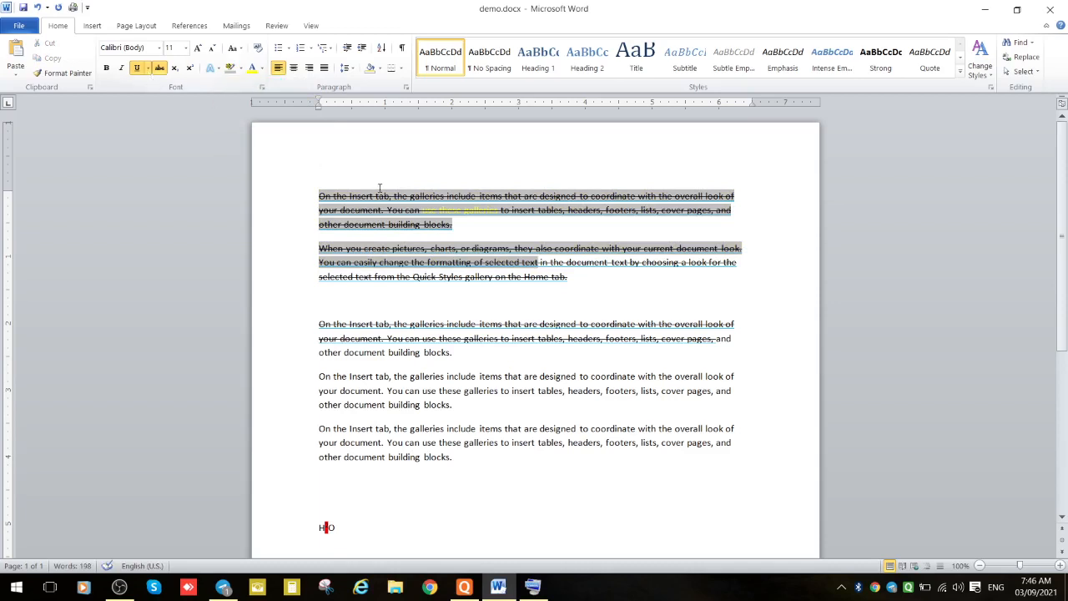
{"action": "left_click_drag", "start_coordinate": [582, 279], "coordinate": [270, 148]}
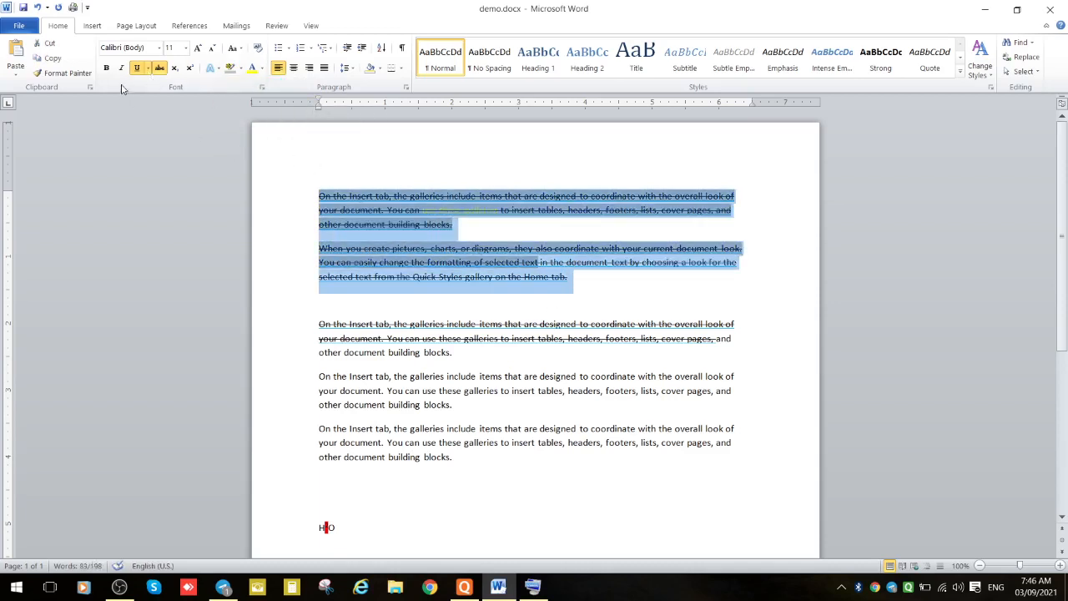
{"action": "left_click", "coordinate": [158, 69]}
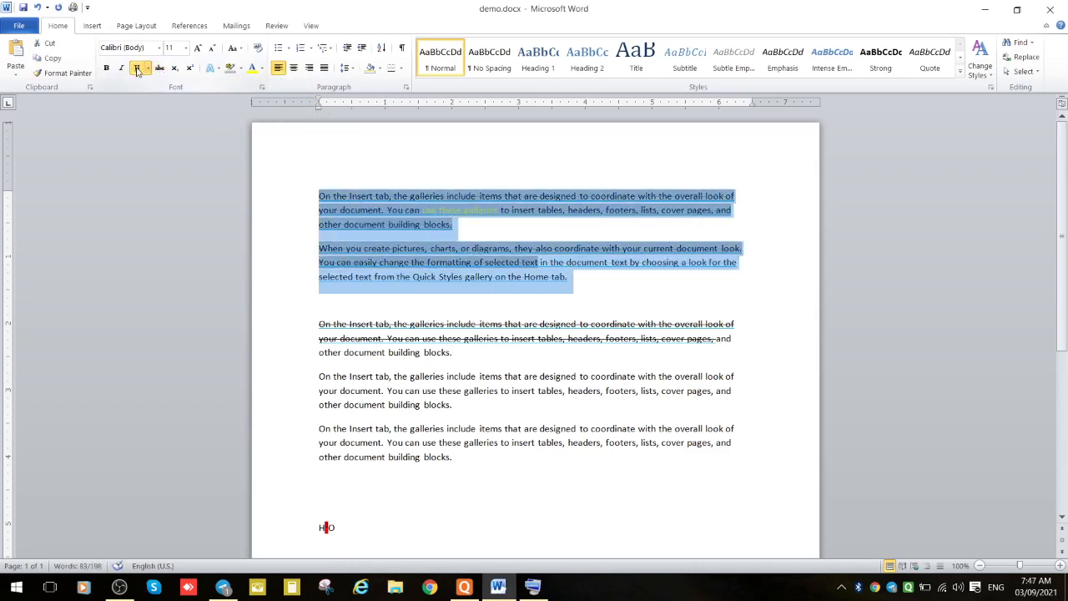
Step: Look at the available bullet styles and turn the first two paragraphs into a numbered list in the 1., 2. format
{"action": "left_click", "coordinate": [289, 48]}
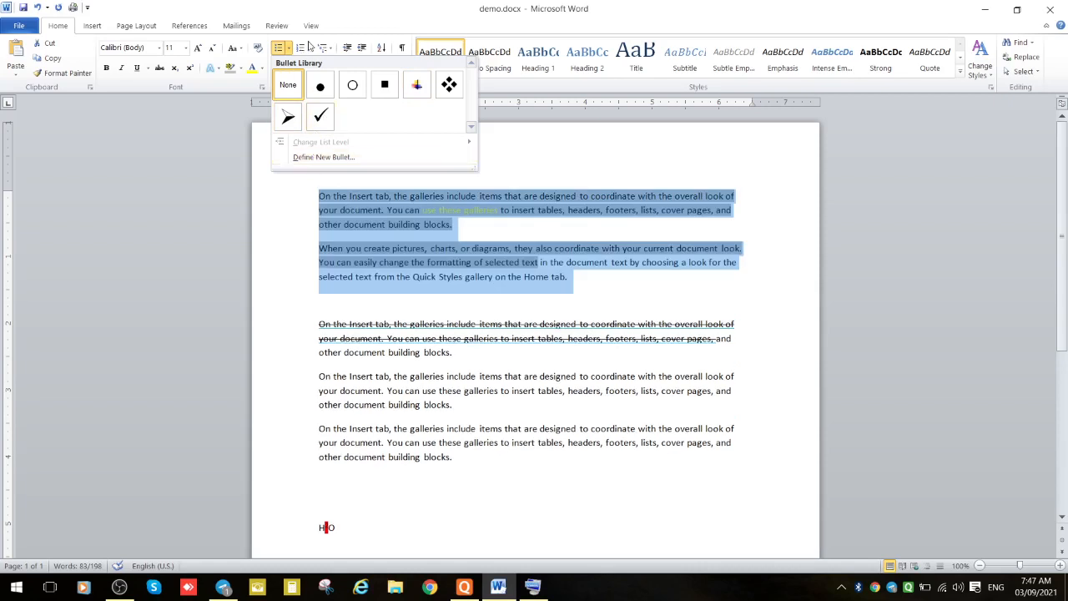
{"action": "left_click", "coordinate": [373, 4]}
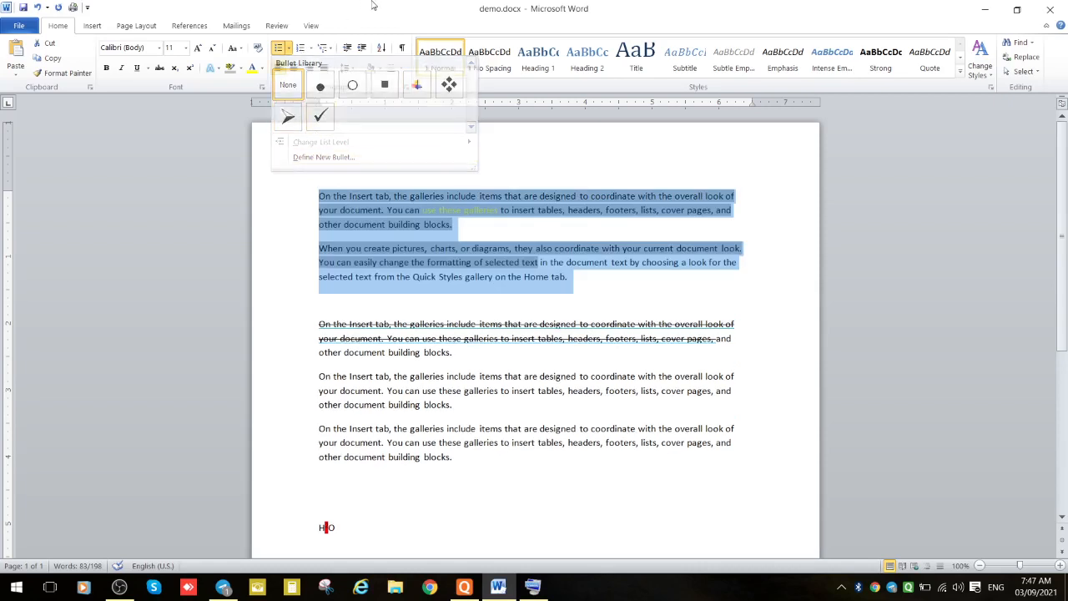
{"action": "left_click", "coordinate": [301, 50]}
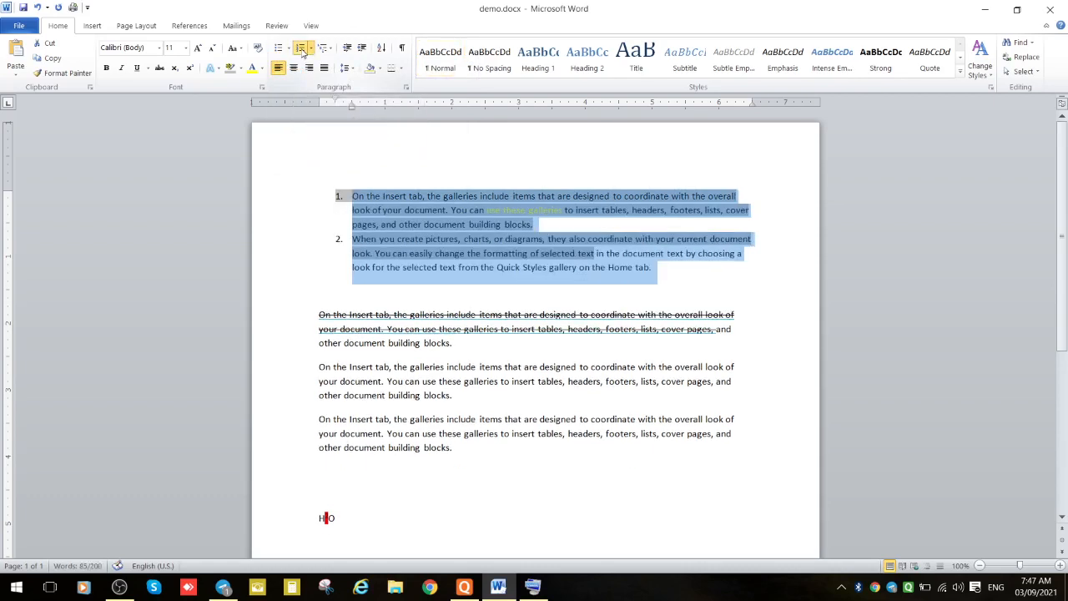
Step: Look through the numbering formats and the multilevel list styles, examining the "Article I. Heading 1" style, without applying any
{"action": "left_click", "coordinate": [311, 48]}
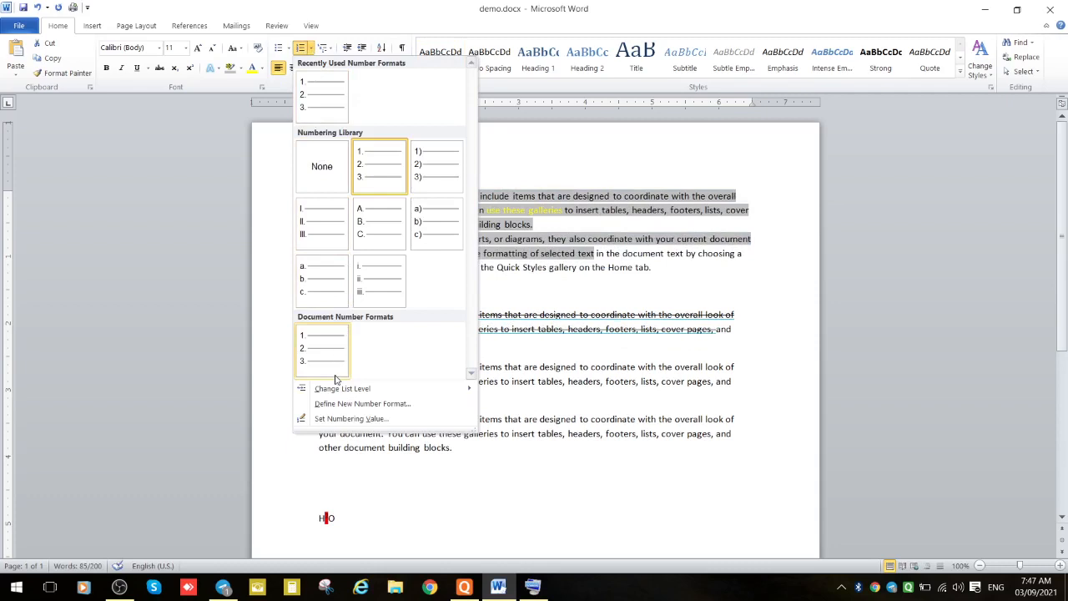
{"action": "left_click", "coordinate": [331, 51]}
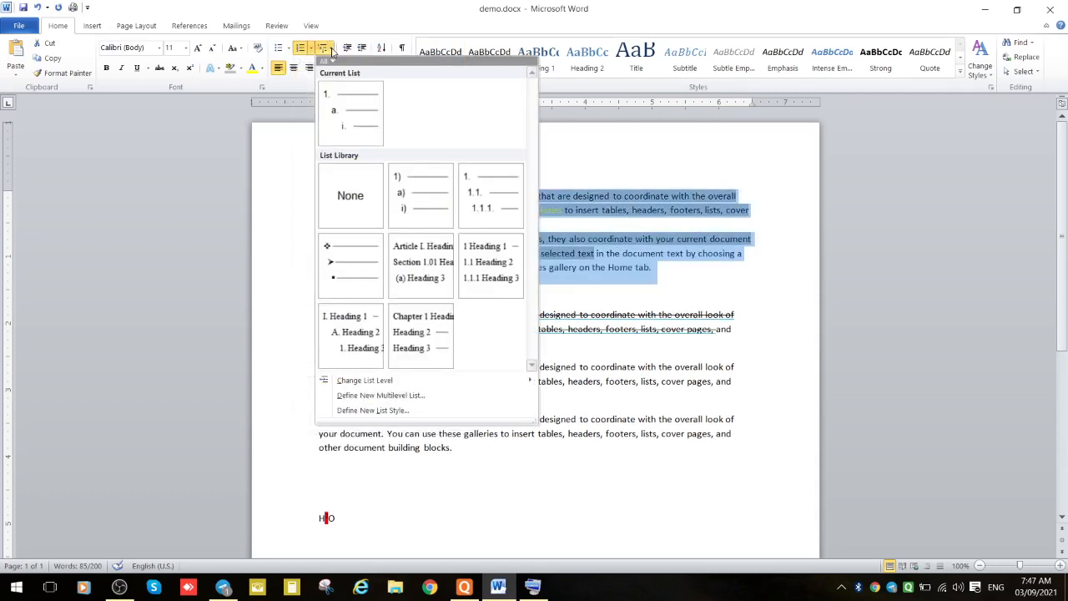
{"action": "left_click", "coordinate": [326, 52]}
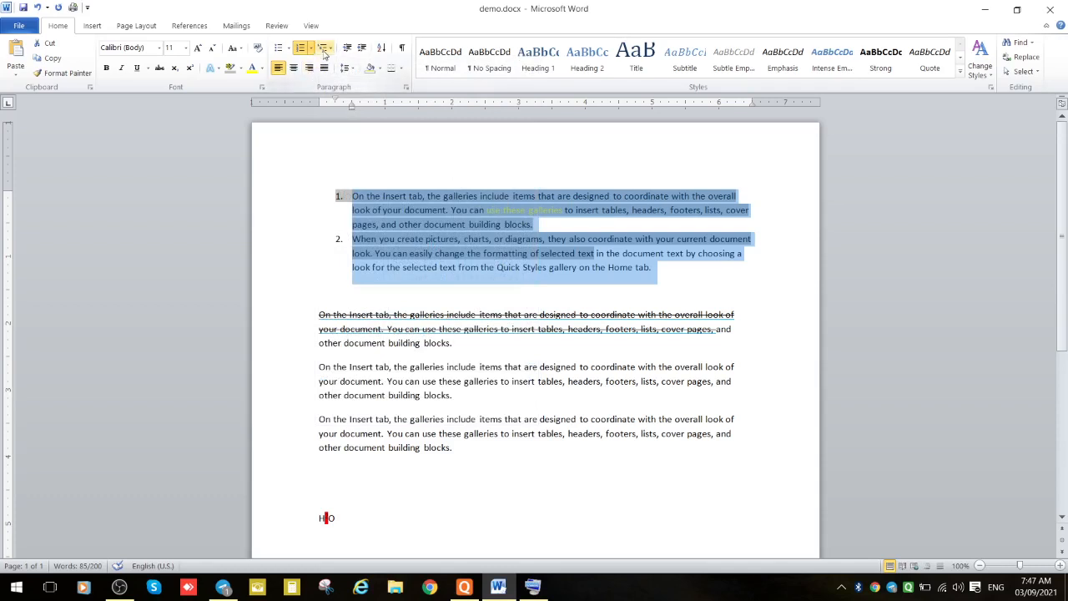
{"action": "left_click", "coordinate": [325, 55]}
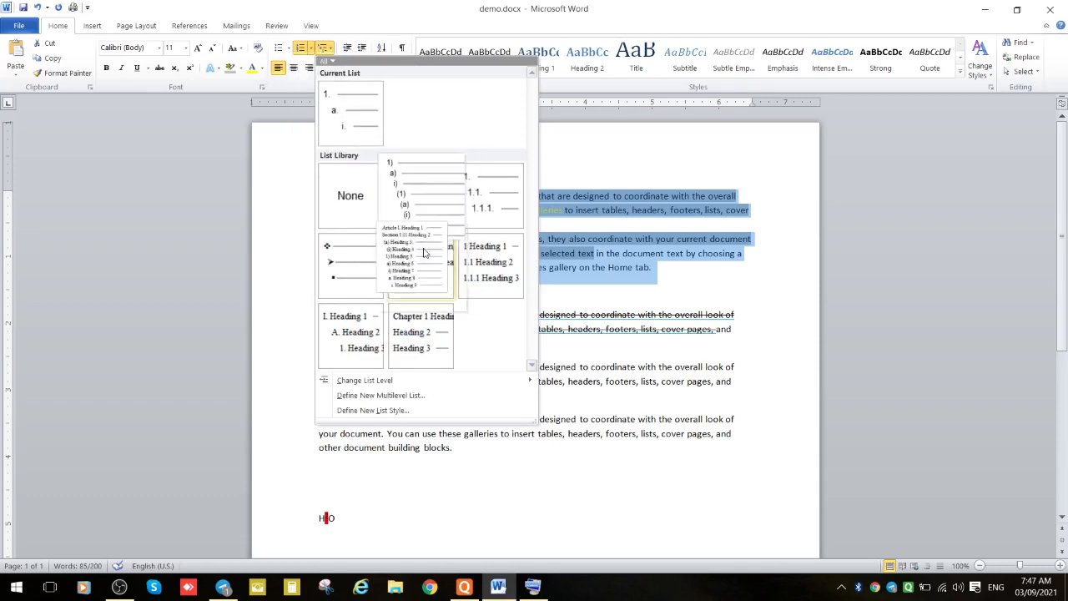
{"action": "mouse_move", "coordinate": [436, 285]}
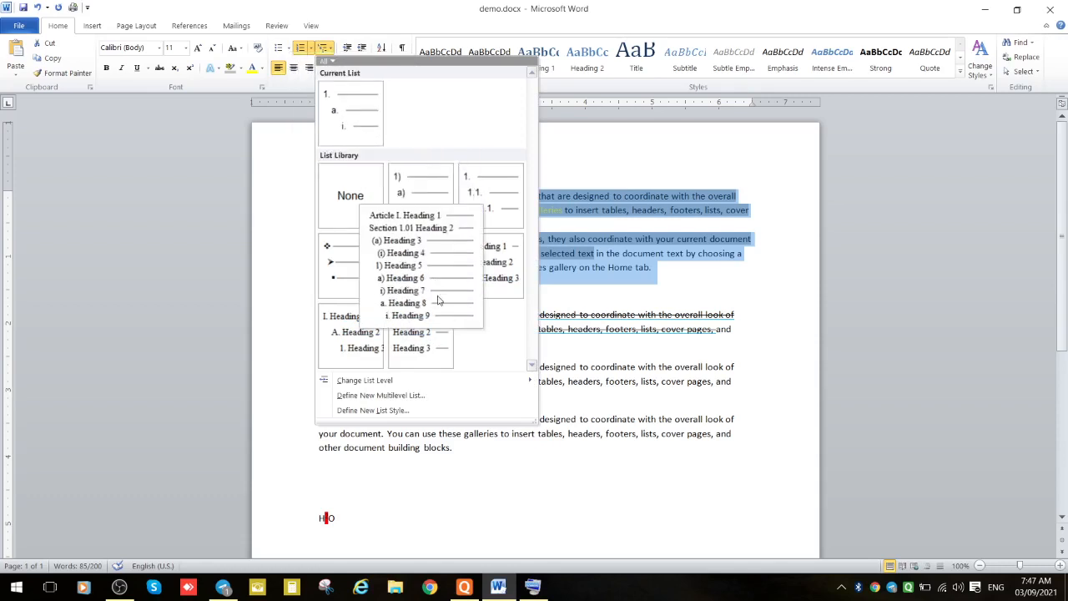
{"action": "mouse_move", "coordinate": [447, 328]}
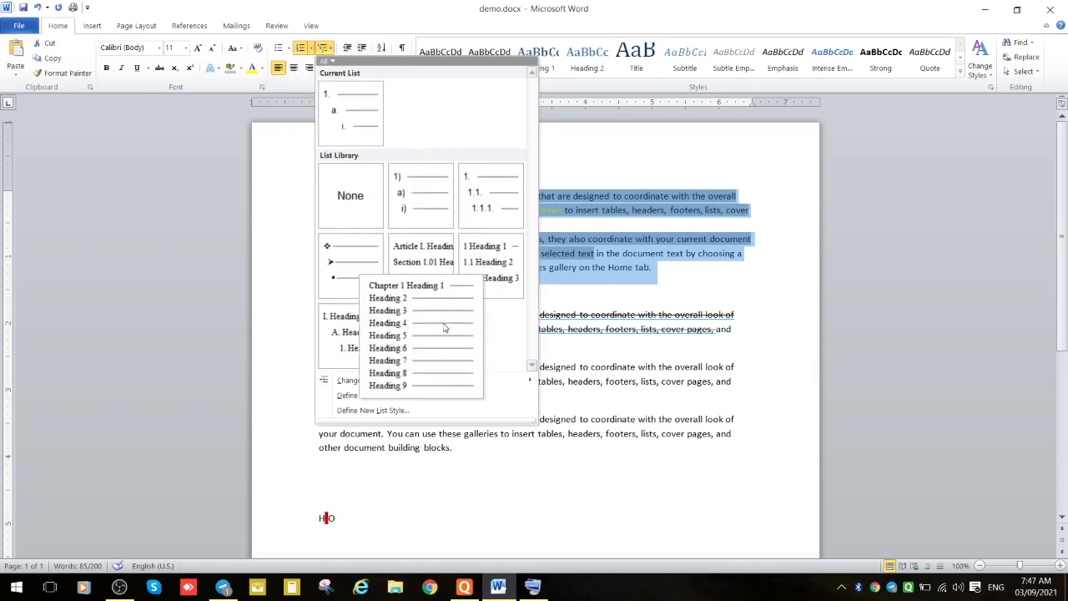
{"action": "left_click", "coordinate": [355, 4]}
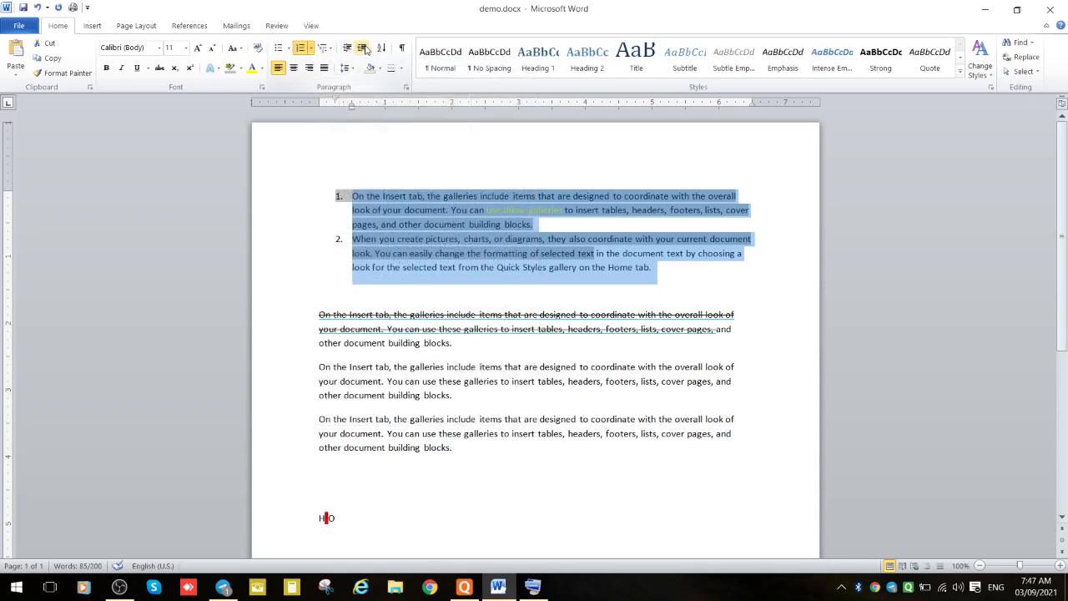
Step: Decrease the indent of the two numbered paragraphs by one level and increase it by two levels
{"action": "left_click", "coordinate": [349, 48]}
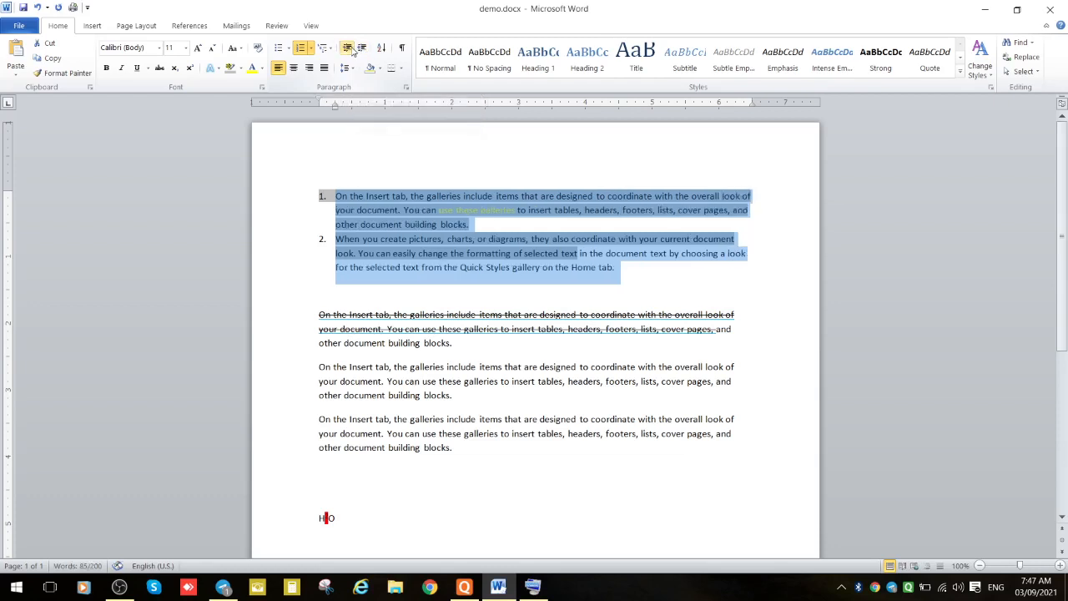
{"action": "left_click", "coordinate": [362, 48]}
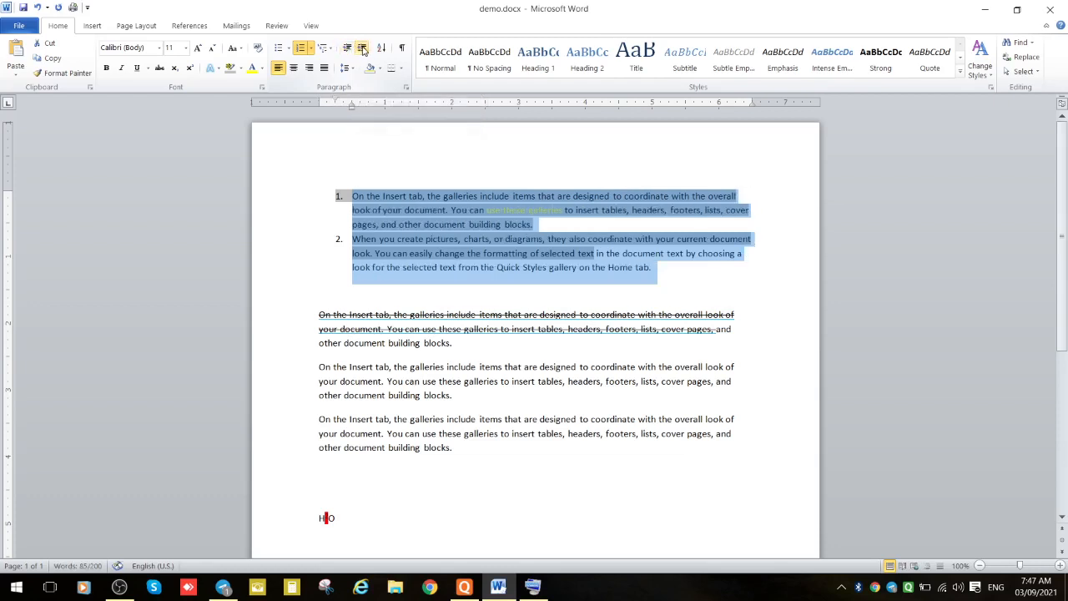
{"action": "left_click", "coordinate": [363, 48]}
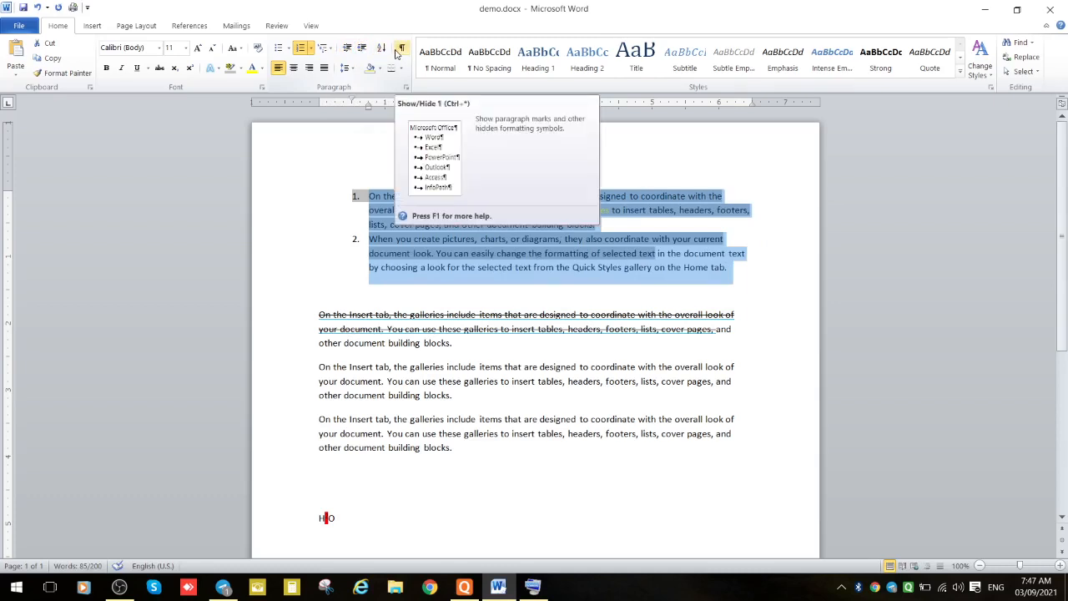
Step: Show the paragraph marks and hidden formatting symbols in the document and hide them again
{"action": "left_click", "coordinate": [399, 50]}
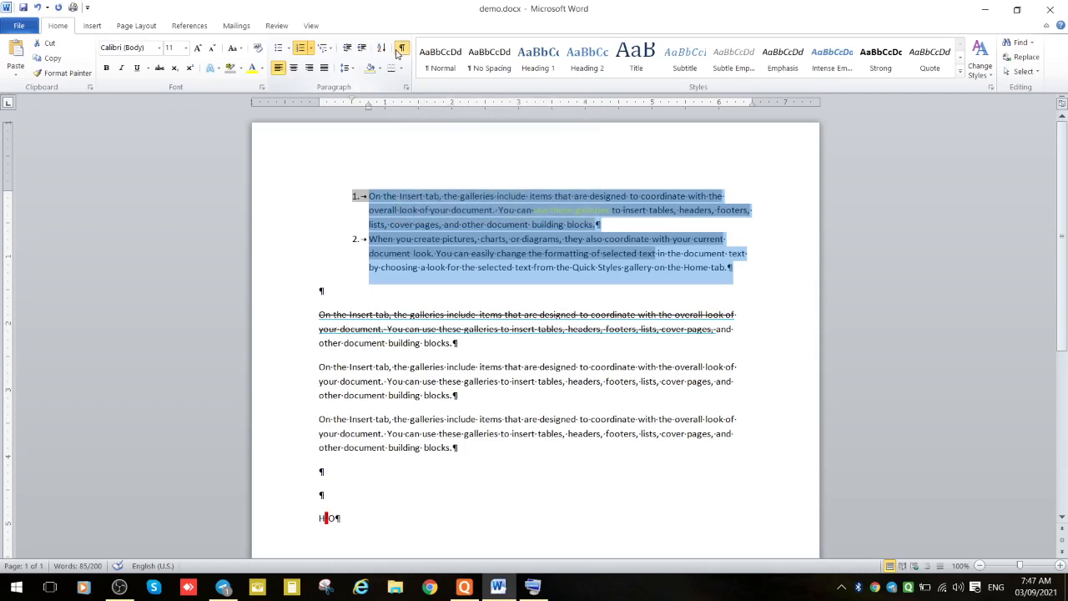
{"action": "left_click", "coordinate": [399, 50]}
{"action": "left_click", "coordinate": [399, 50]}
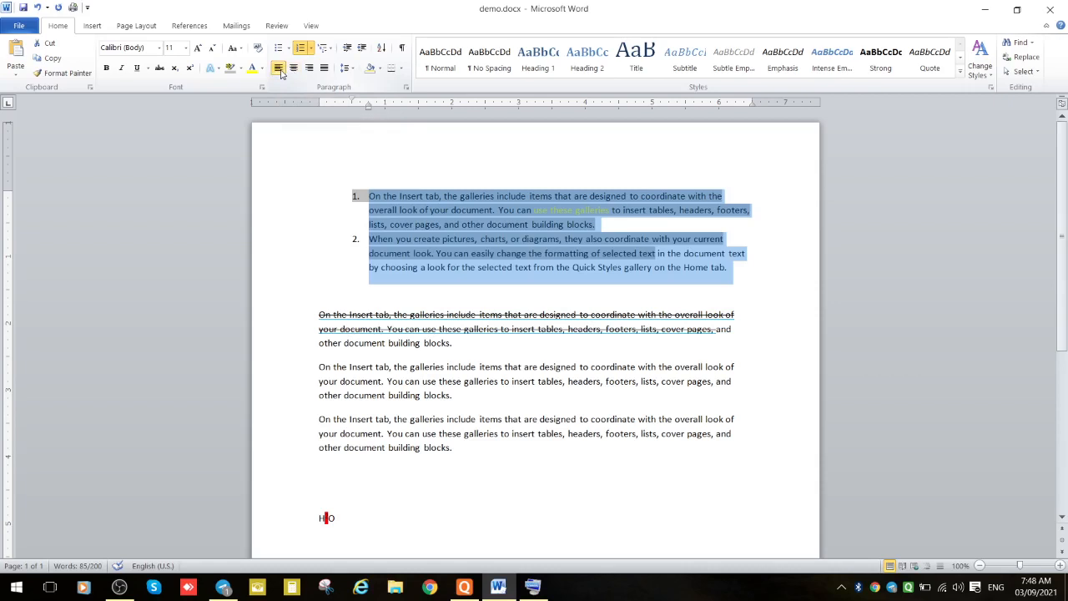
Step: Try justified, centered and right alignment on the two numbered paragraphs and leave them justified
{"action": "key", "text": "ctrl+j"}
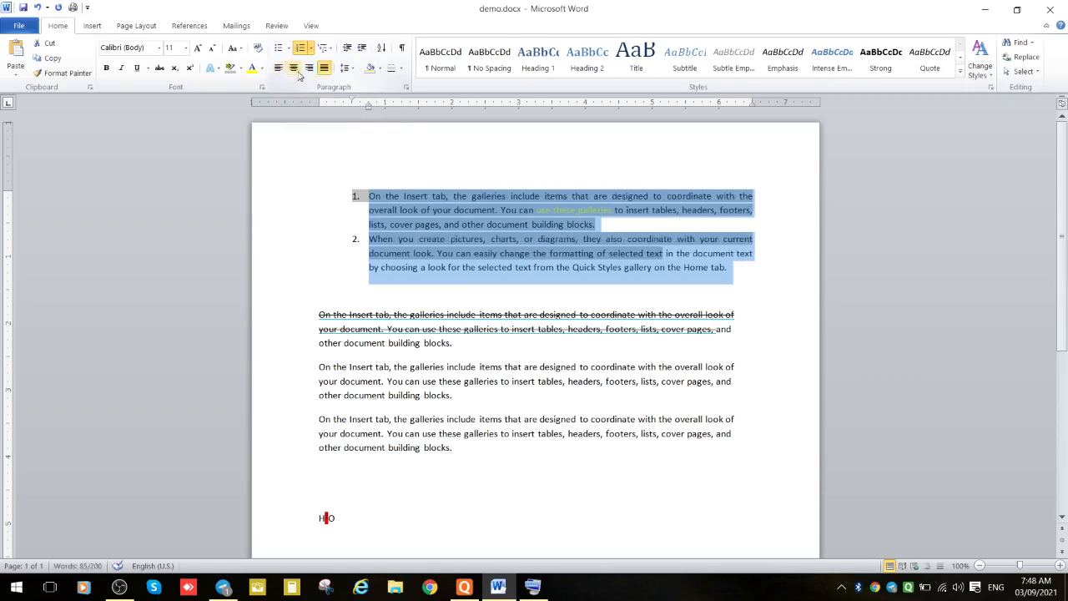
{"action": "left_click", "coordinate": [298, 72]}
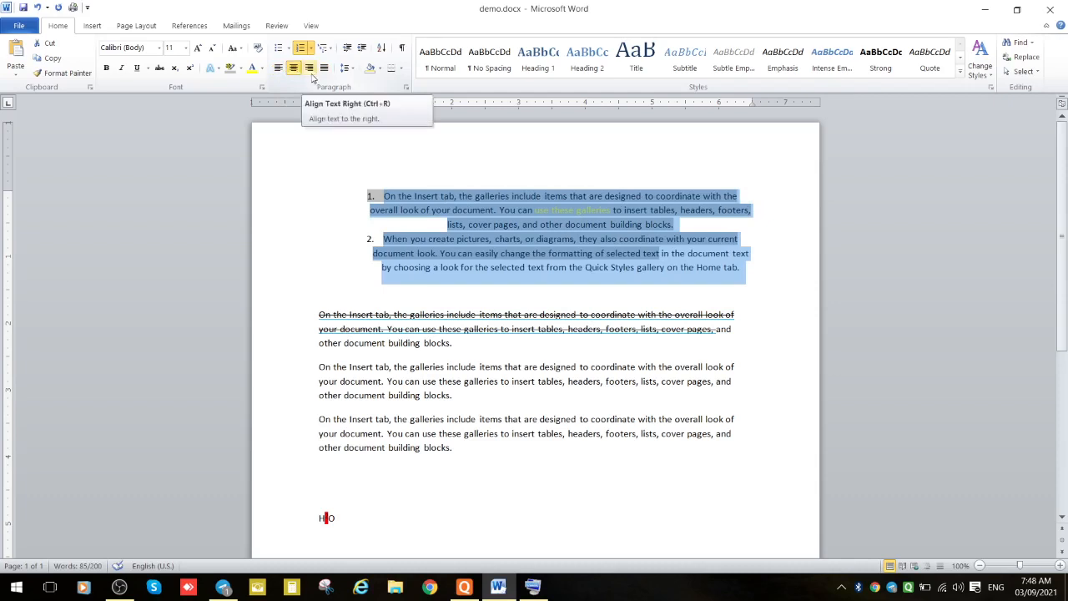
{"action": "left_click", "coordinate": [311, 72]}
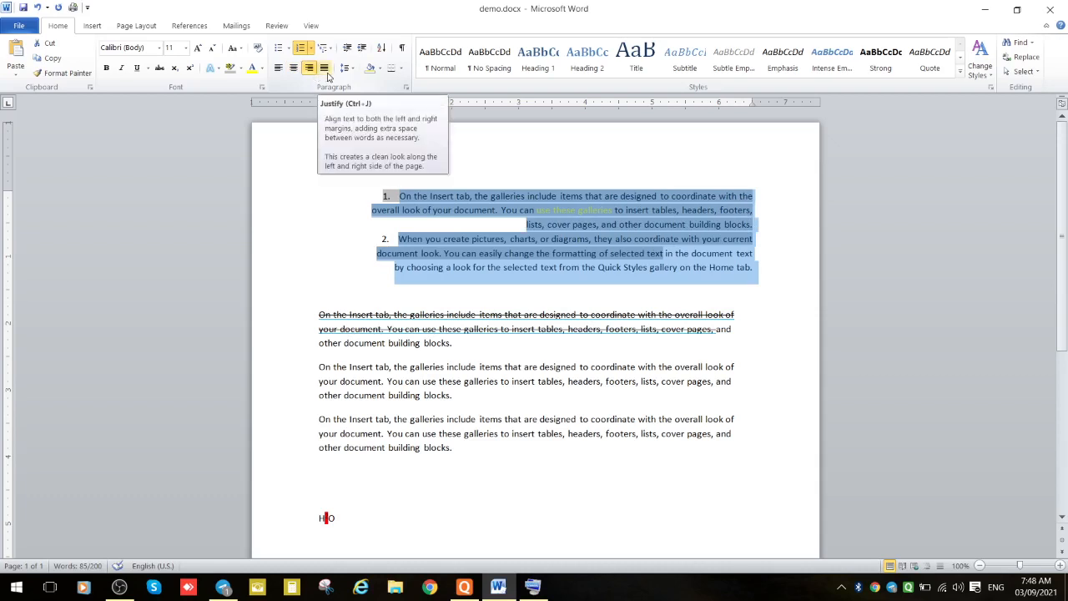
{"action": "left_click", "coordinate": [325, 70]}
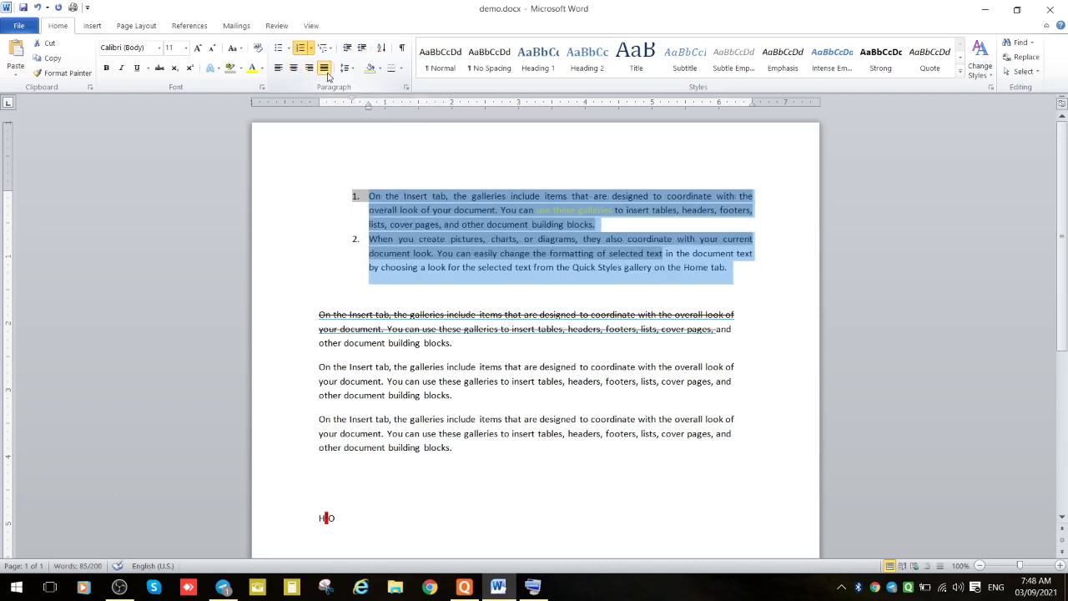
Step: Set the left indentation of the two numbered paragraphs to 0" through the line spacing options
{"action": "left_click", "coordinate": [346, 70]}
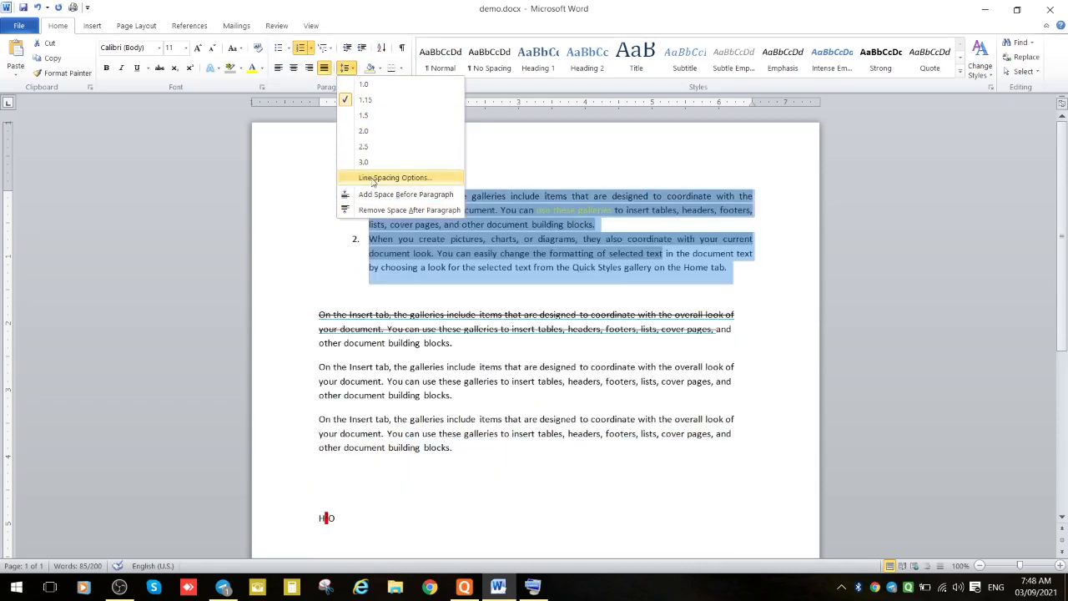
{"action": "left_click", "coordinate": [373, 179]}
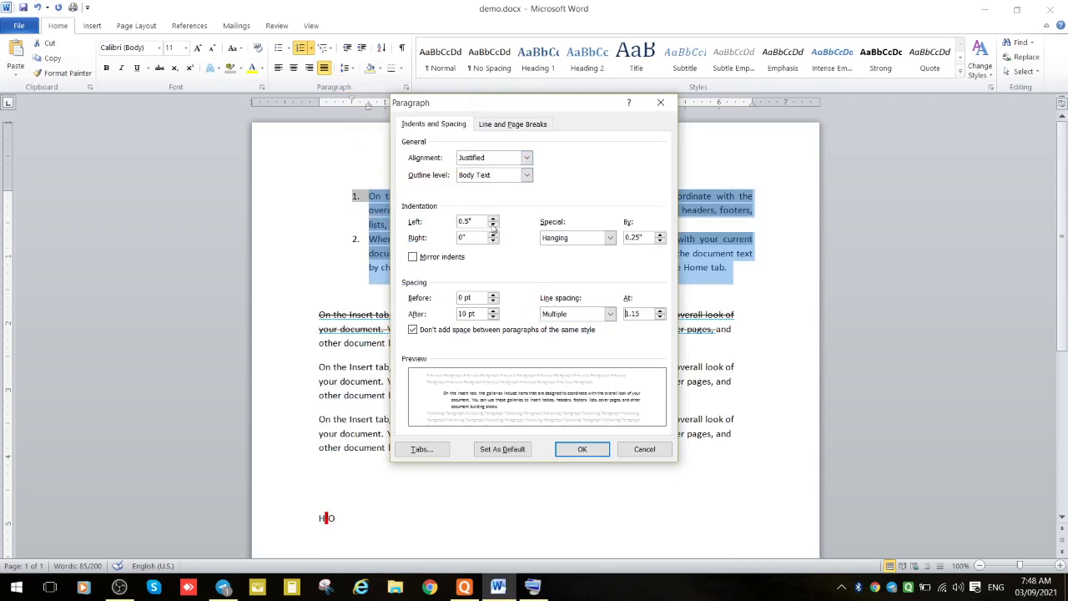
{"action": "left_click", "coordinate": [493, 224]}
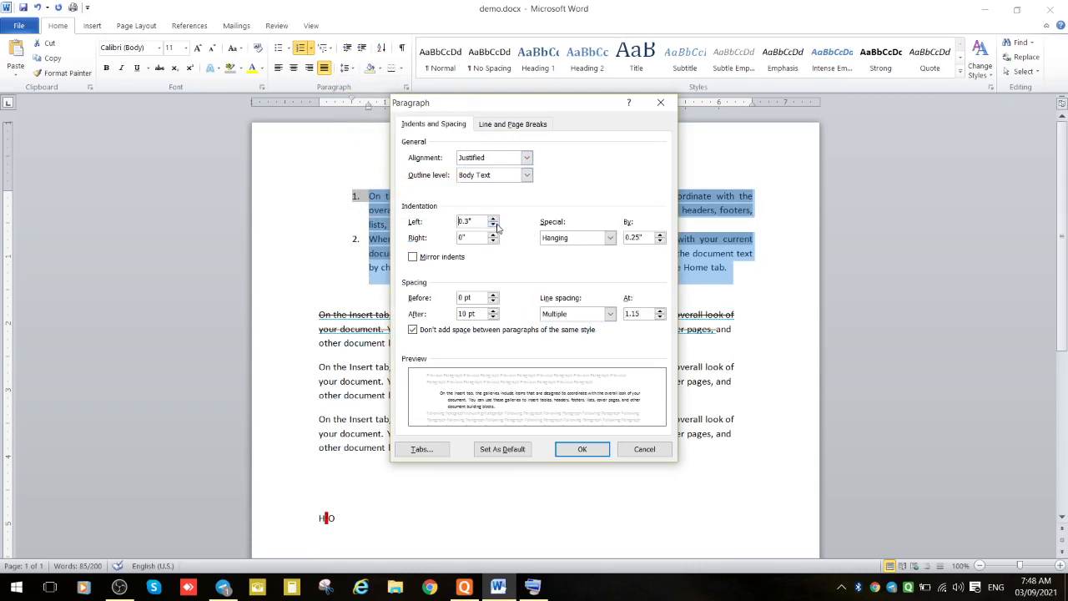
{"action": "left_click", "coordinate": [494, 224]}
{"action": "left_click", "coordinate": [494, 224]}
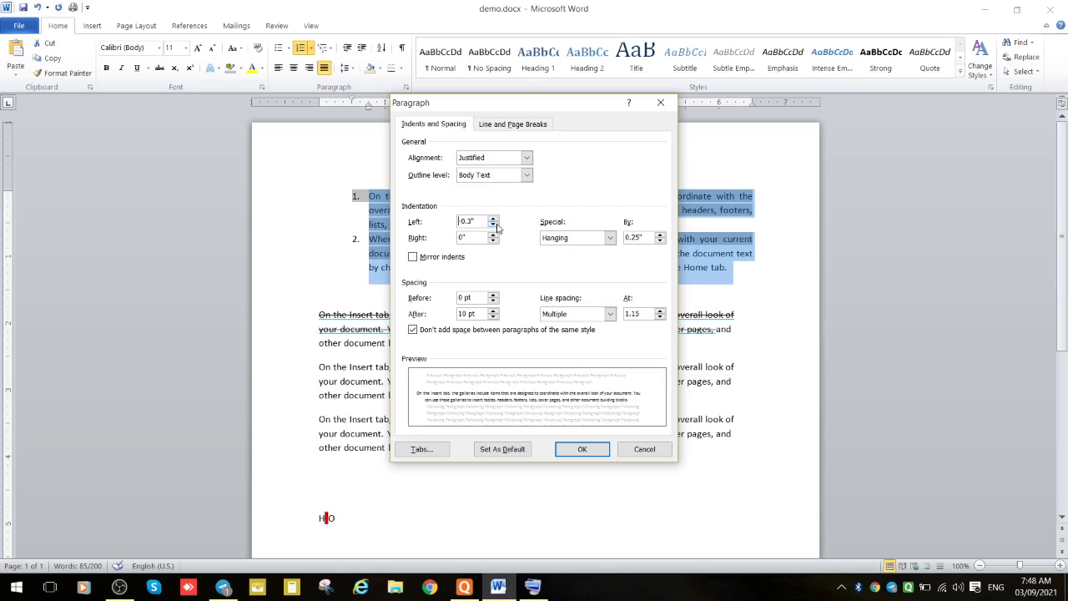
{"action": "left_click", "coordinate": [493, 224]}
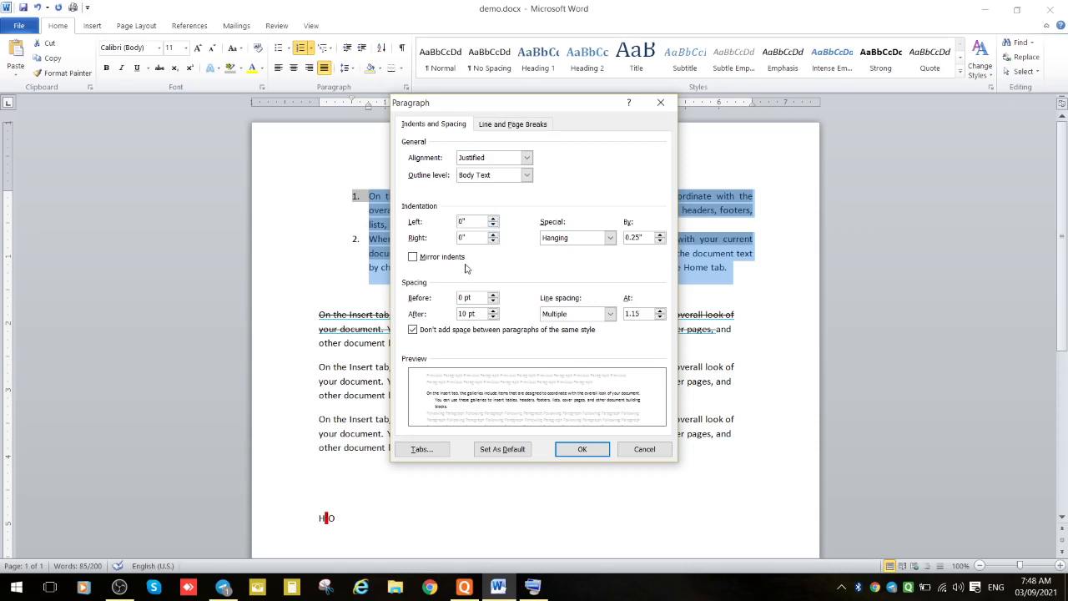
{"action": "left_click", "coordinate": [582, 449]}
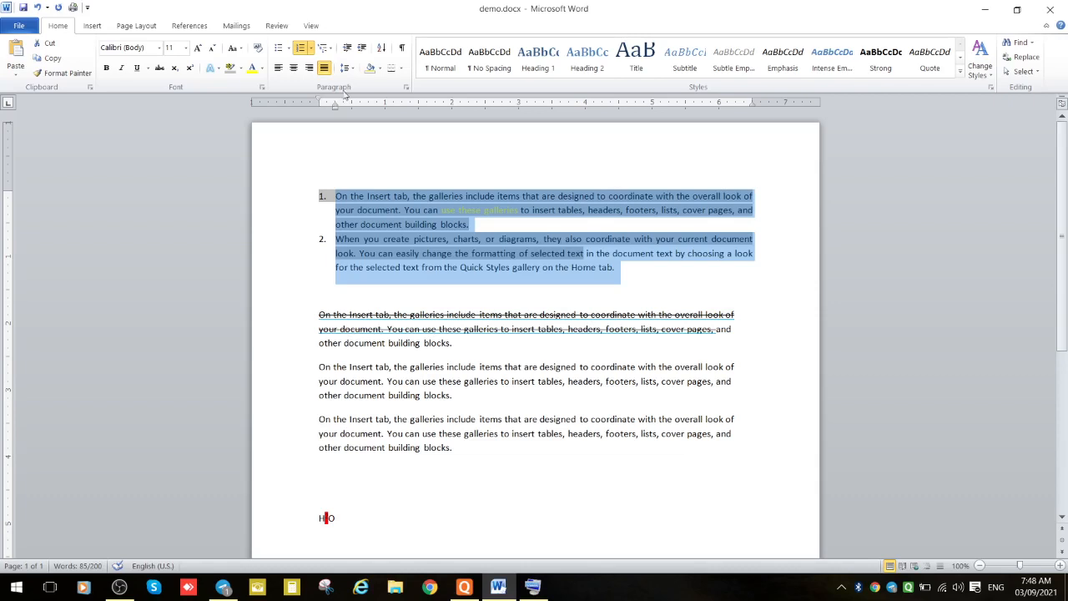
Step: Shade the two numbered paragraphs light olive green and set the shading back to No Color
{"action": "left_click", "coordinate": [380, 68]}
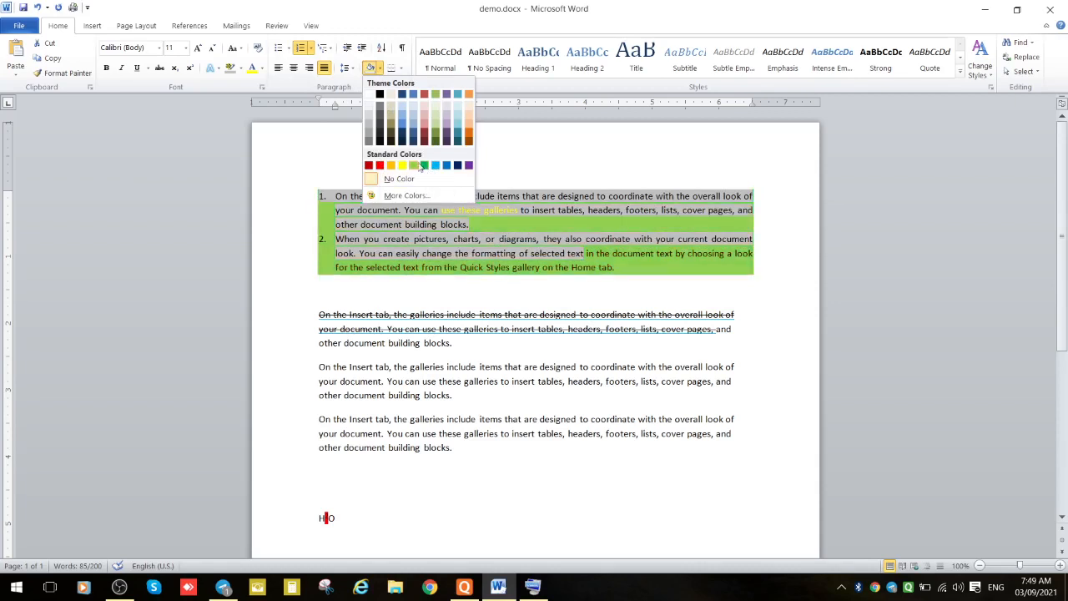
{"action": "left_click", "coordinate": [436, 124]}
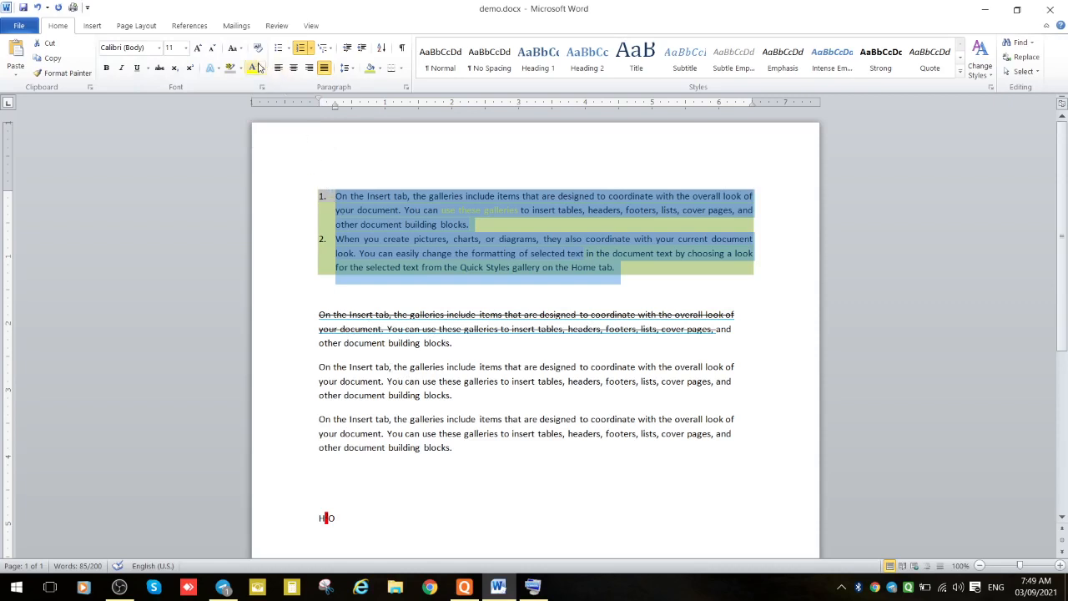
{"action": "left_click", "coordinate": [377, 69]}
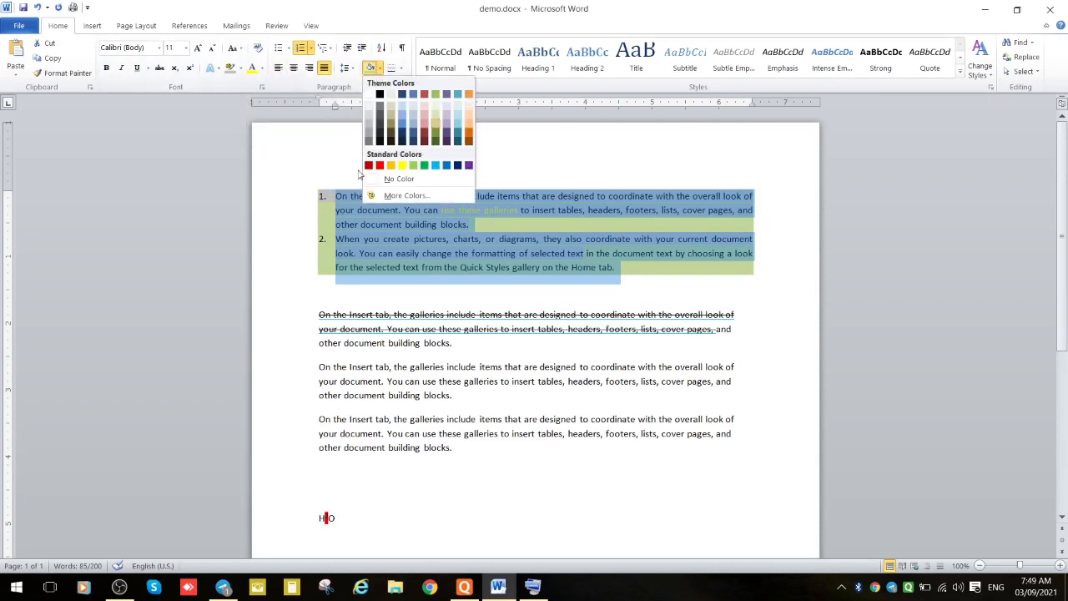
{"action": "left_click", "coordinate": [390, 179]}
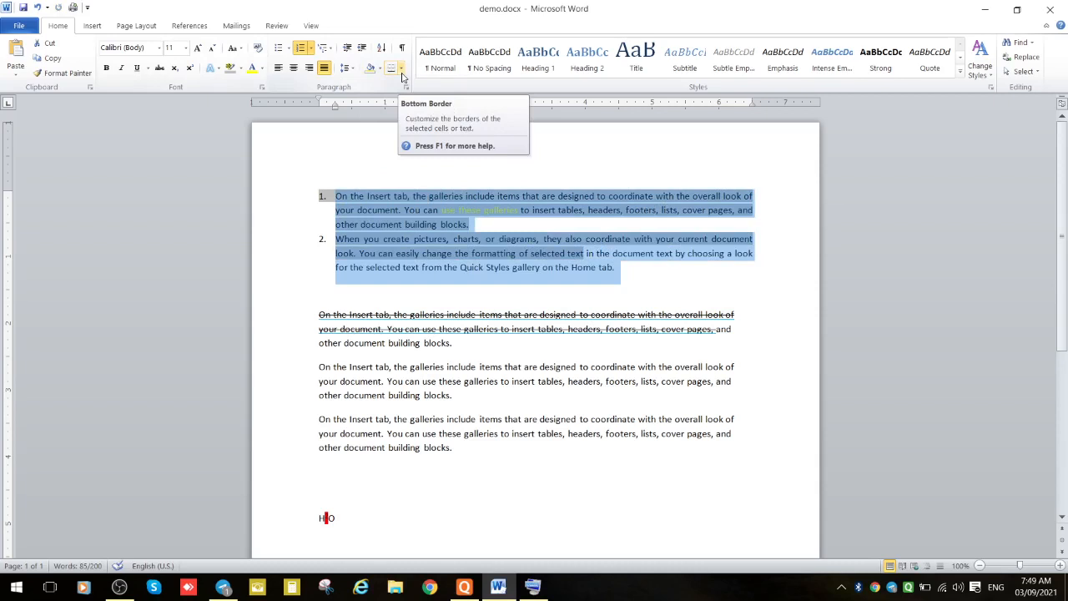
Step: Add all borders to the two numbered paragraphs and apply a dotted 4 ½ pt border style to their text through Borders and Shading
{"action": "left_click", "coordinate": [402, 72]}
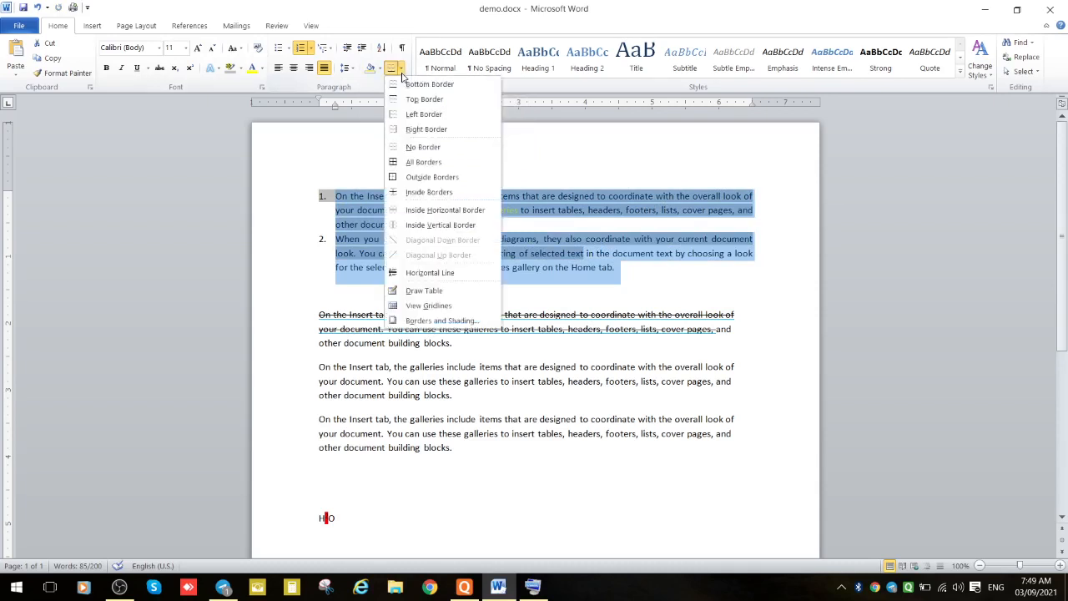
{"action": "left_click", "coordinate": [424, 164]}
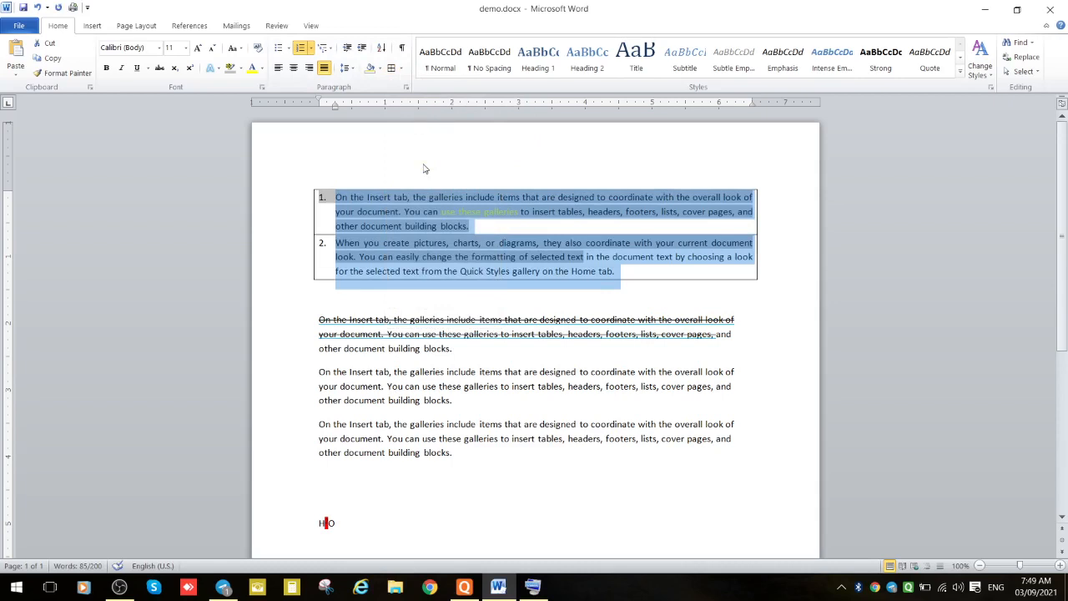
{"action": "left_click", "coordinate": [401, 69]}
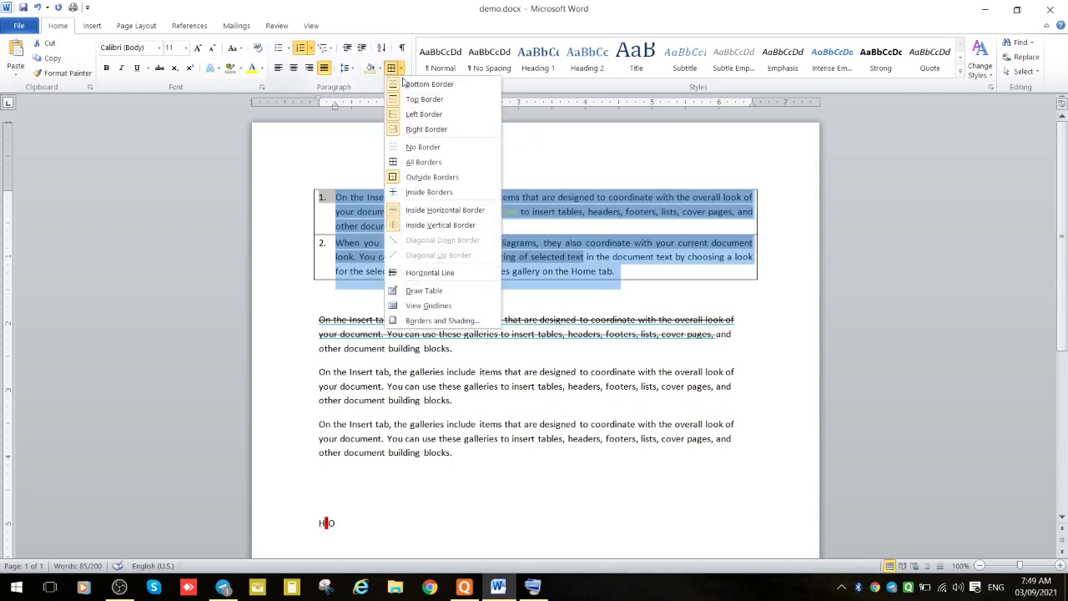
{"action": "left_click", "coordinate": [446, 322]}
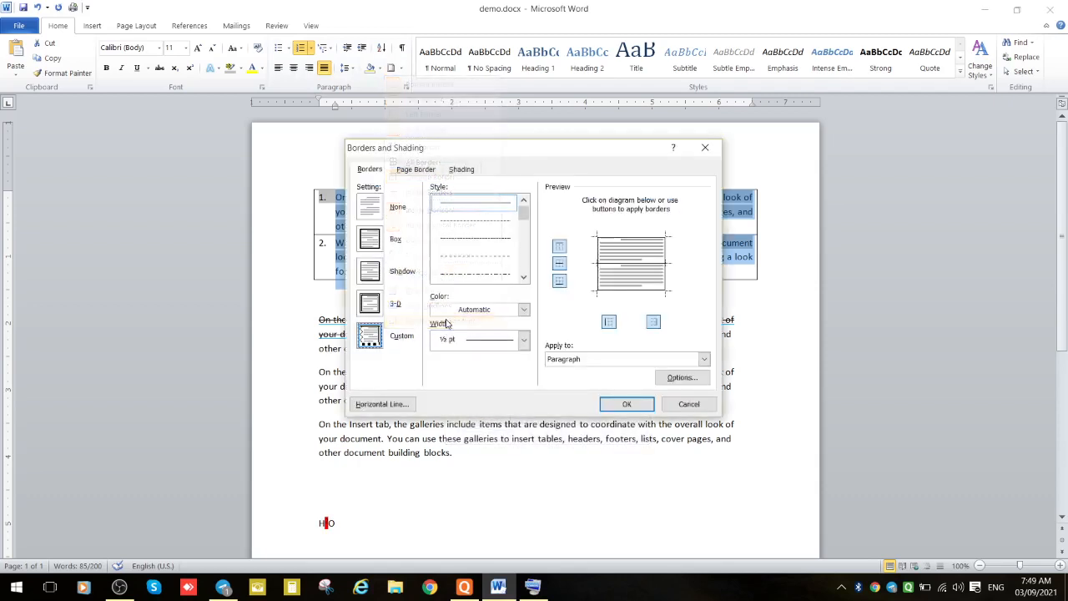
{"action": "left_click", "coordinate": [484, 221]}
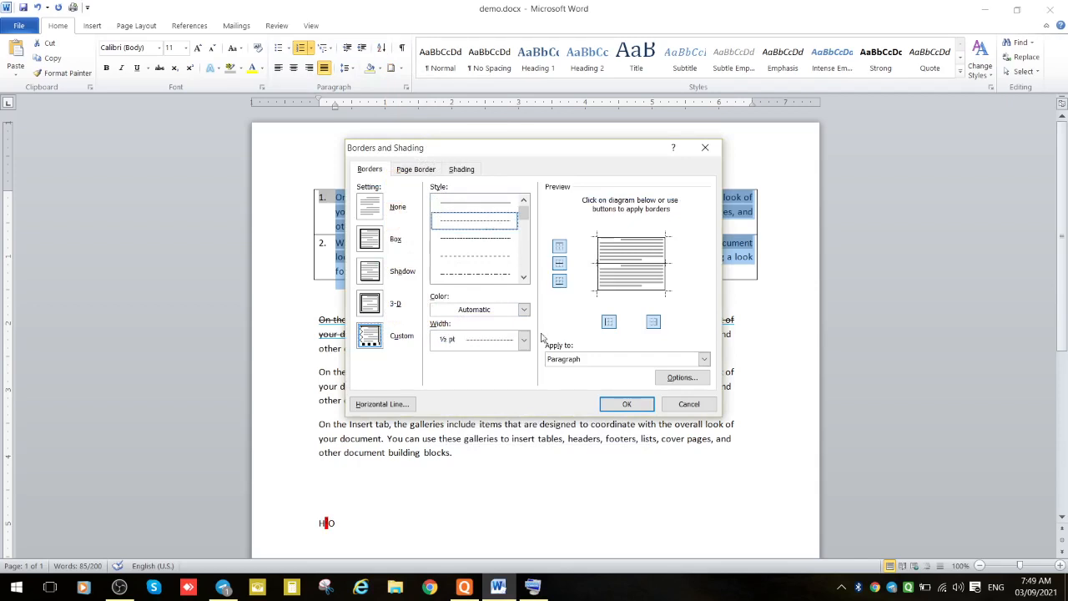
{"action": "left_click", "coordinate": [497, 343]}
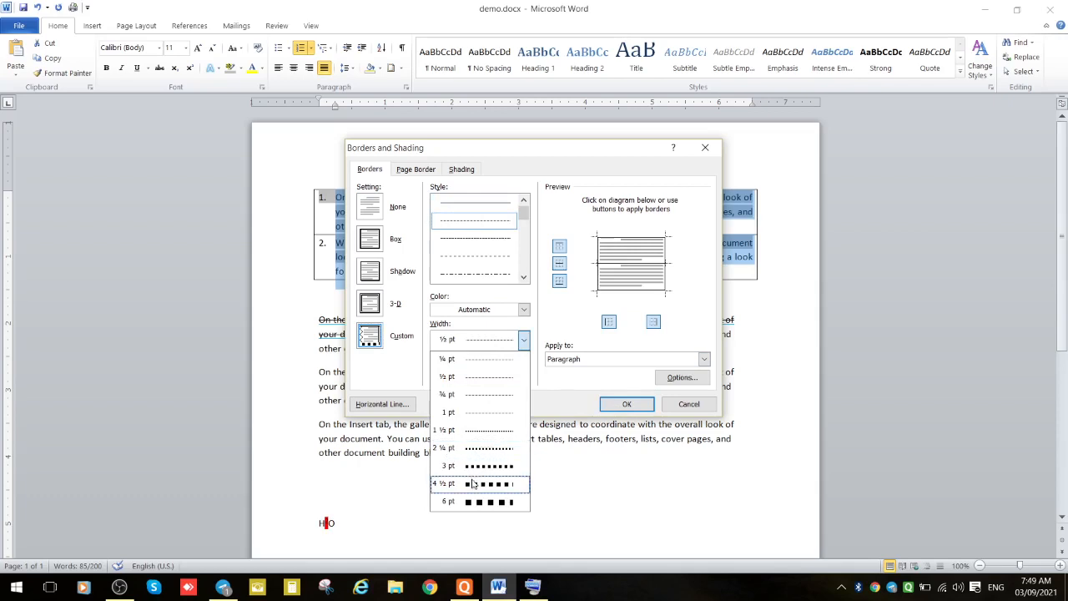
{"action": "left_click", "coordinate": [473, 484]}
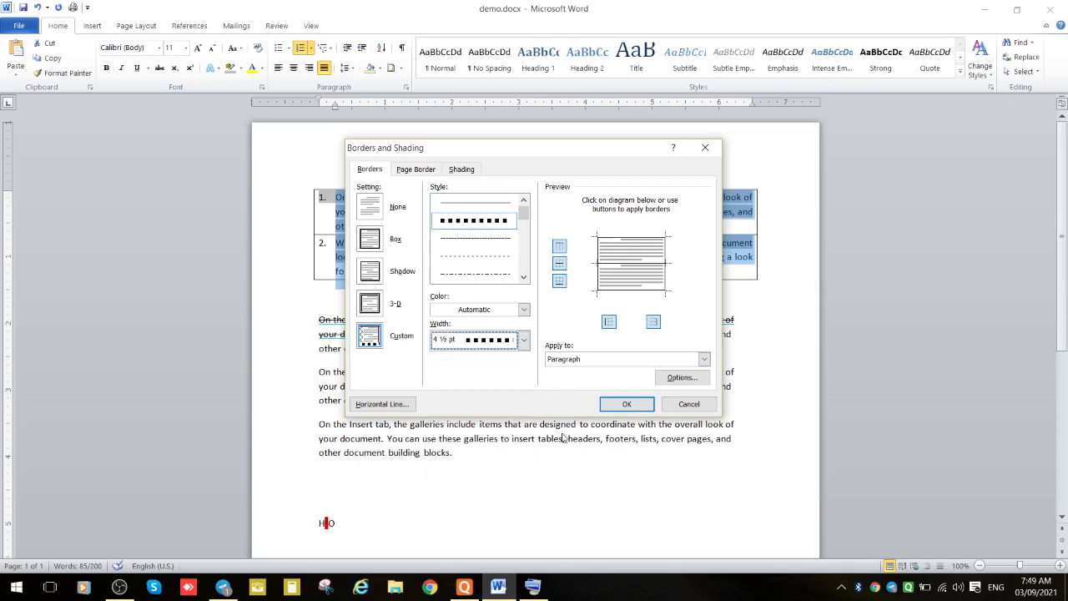
{"action": "left_click", "coordinate": [621, 357]}
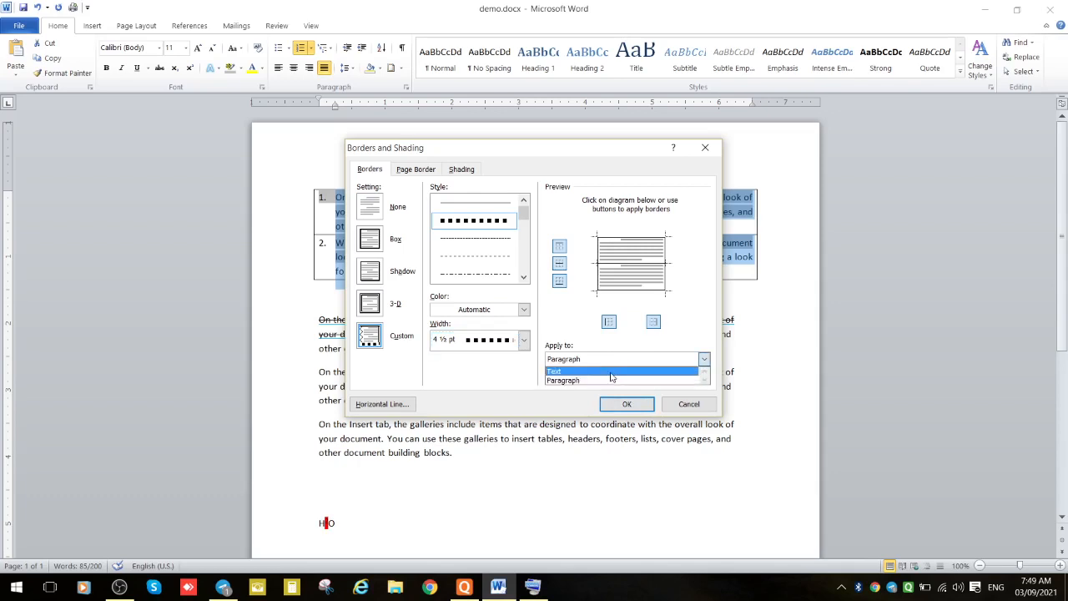
{"action": "left_click", "coordinate": [613, 369]}
{"action": "left_click", "coordinate": [626, 405]}
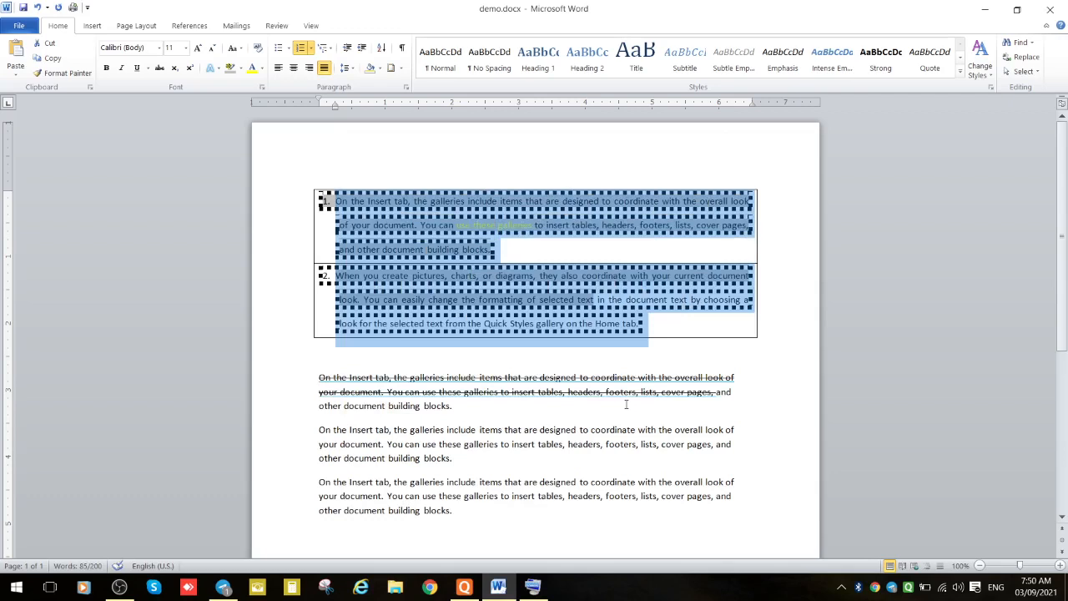
Step: Apply All Borders in the dotted style to the two numbered paragraphs and clear their paragraph borders with No Border
{"action": "left_click", "coordinate": [402, 70]}
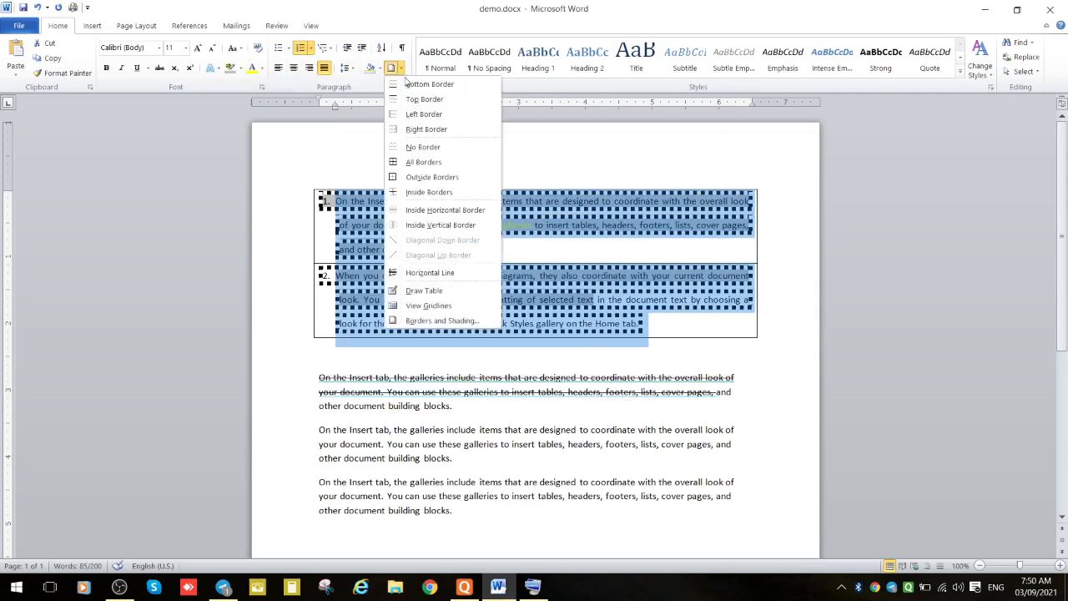
{"action": "left_click", "coordinate": [423, 162]}
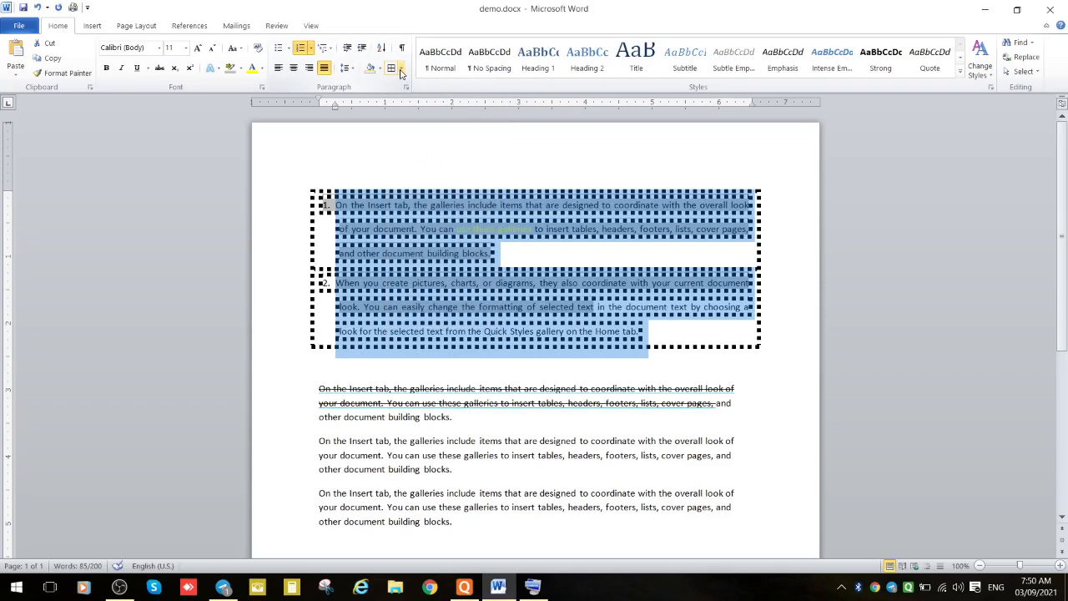
{"action": "left_click", "coordinate": [401, 73]}
{"action": "left_click", "coordinate": [426, 151]}
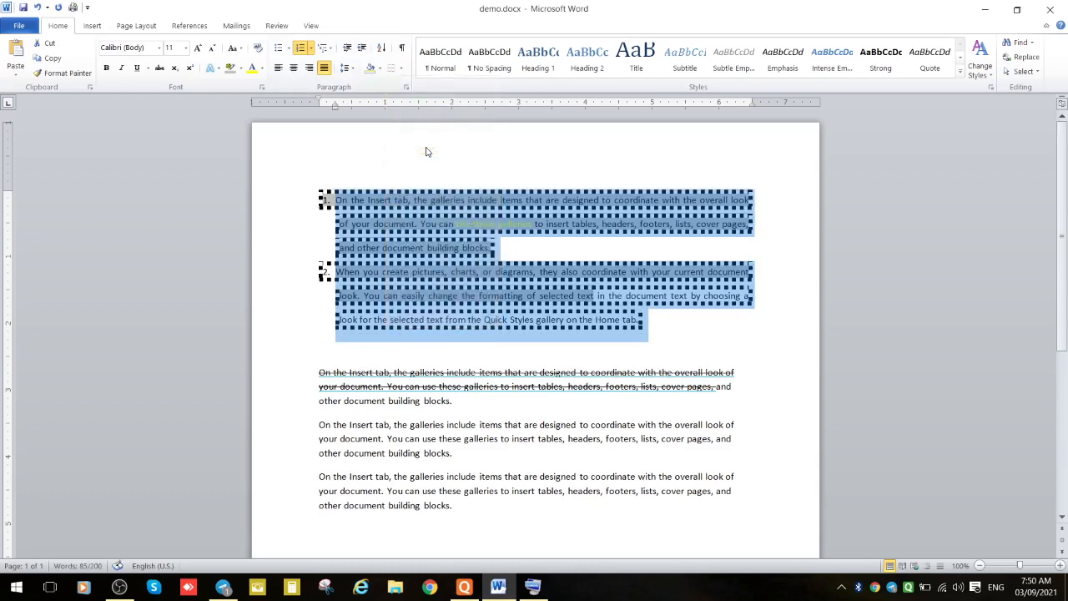
Step: Try to remove the dotted text borders with the None border setting applied to Paragraph
{"action": "left_click", "coordinate": [380, 67]}
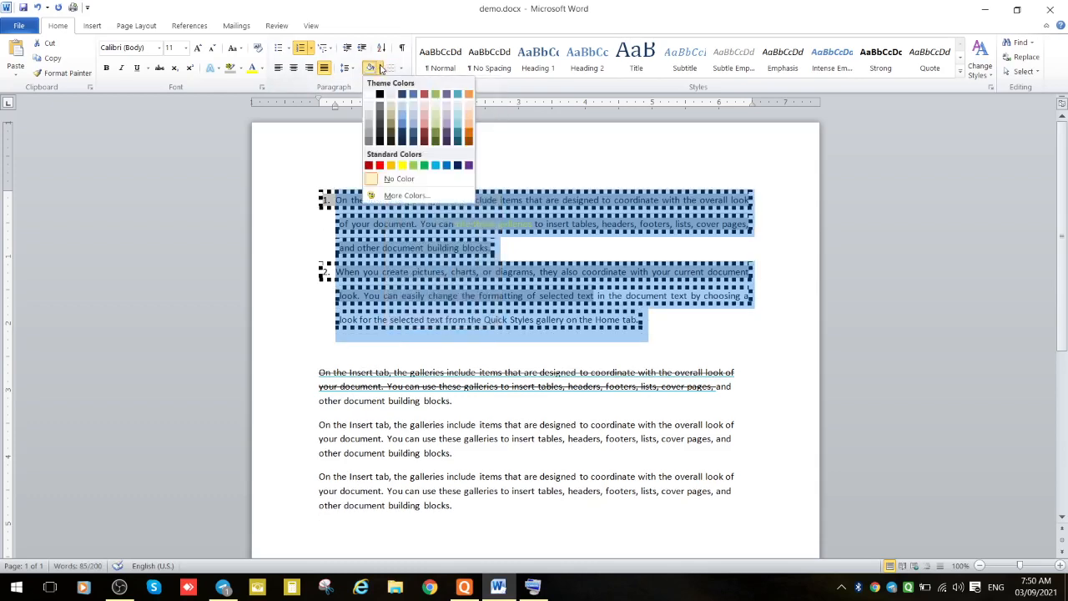
{"action": "left_click", "coordinate": [400, 68]}
{"action": "left_click", "coordinate": [400, 69]}
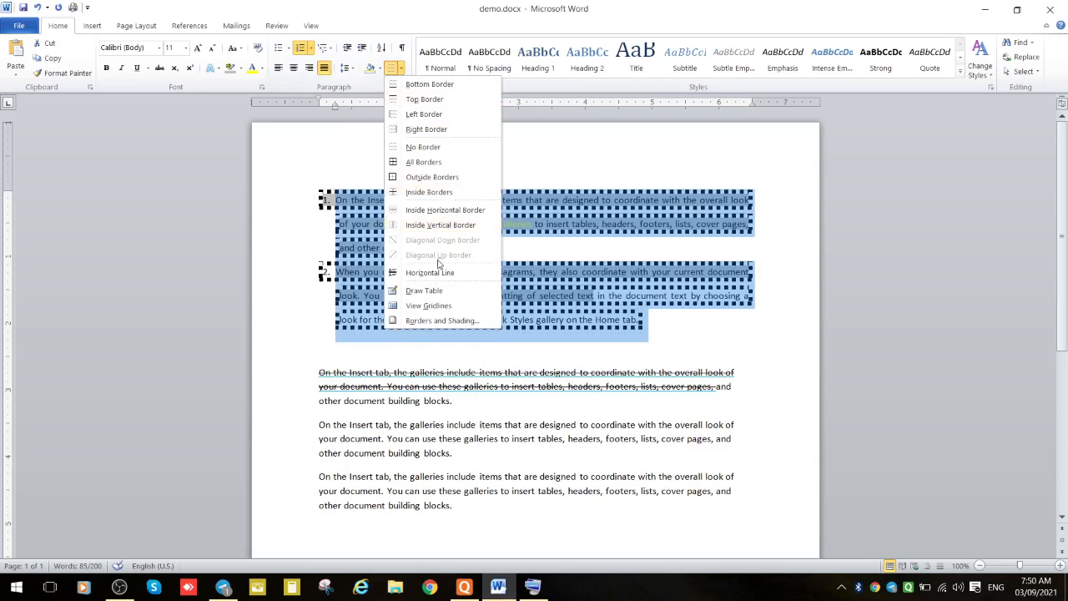
{"action": "left_click", "coordinate": [429, 320]}
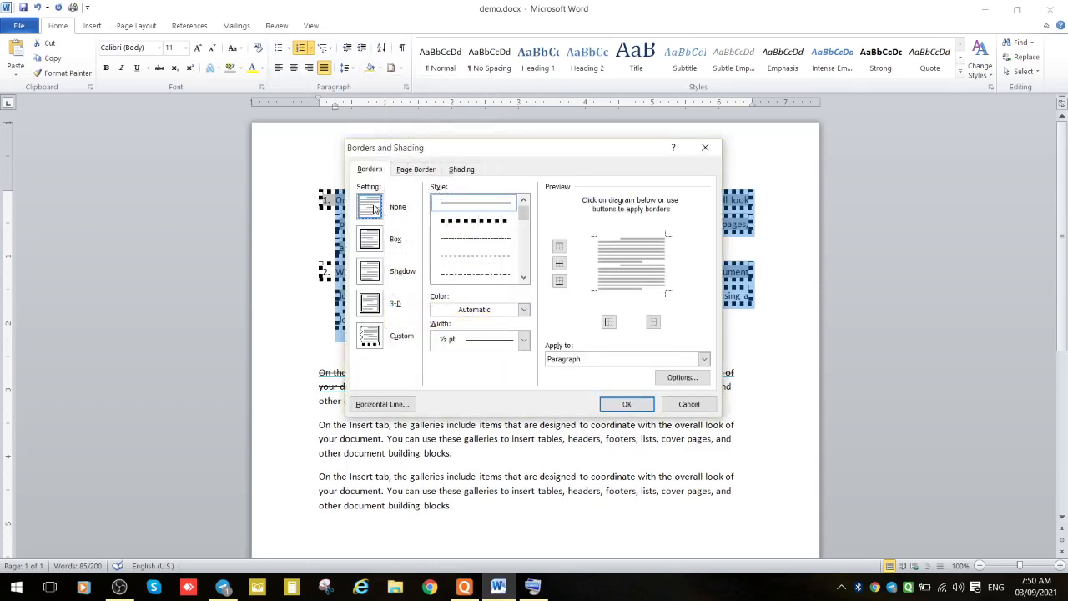
{"action": "left_click", "coordinate": [608, 406]}
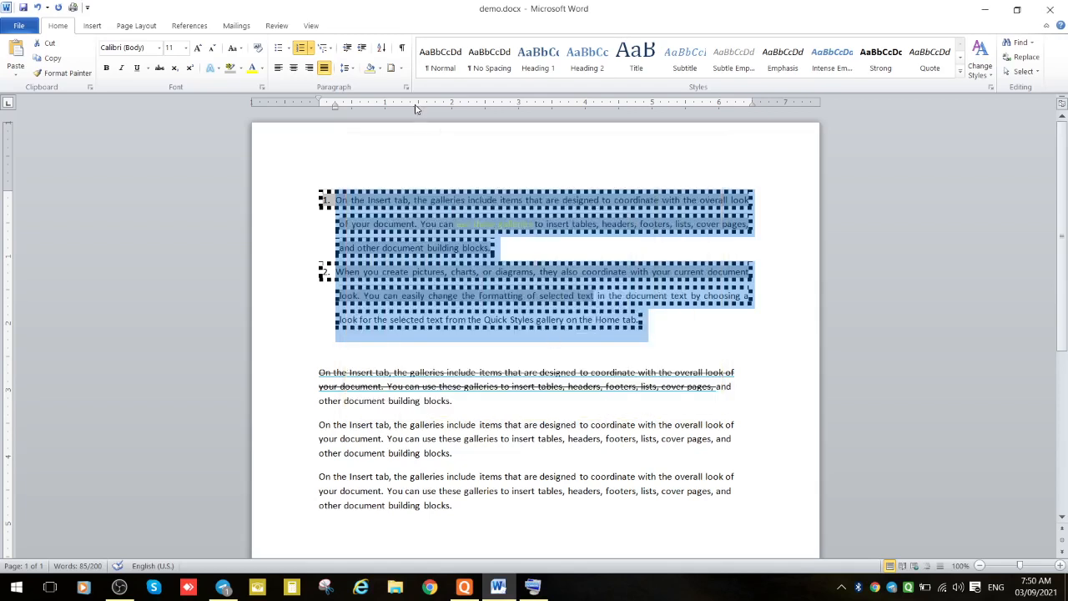
{"action": "left_click", "coordinate": [396, 69]}
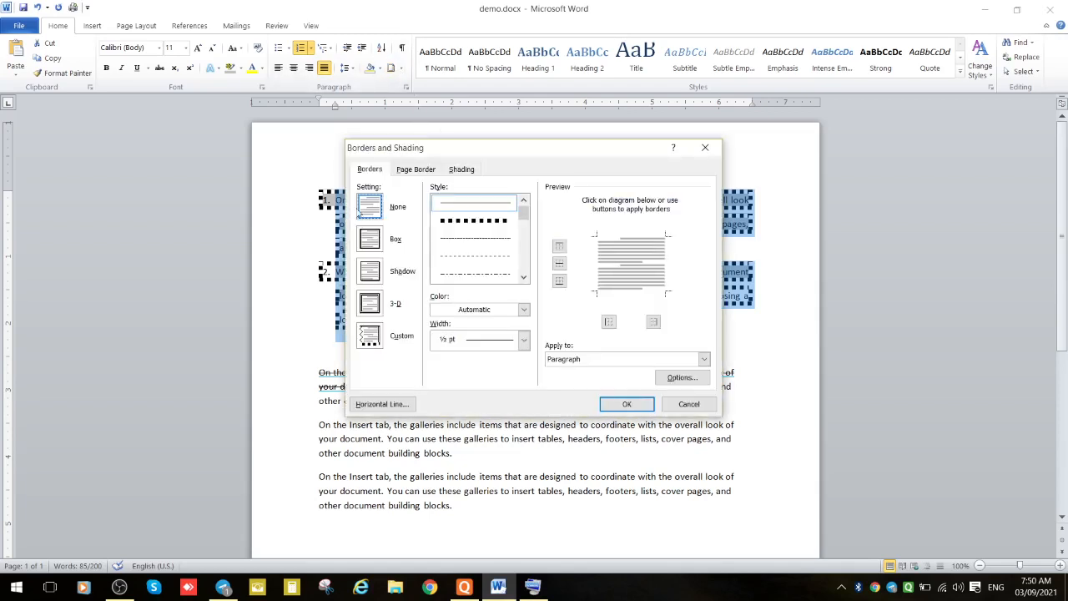
{"action": "left_click", "coordinate": [472, 206]}
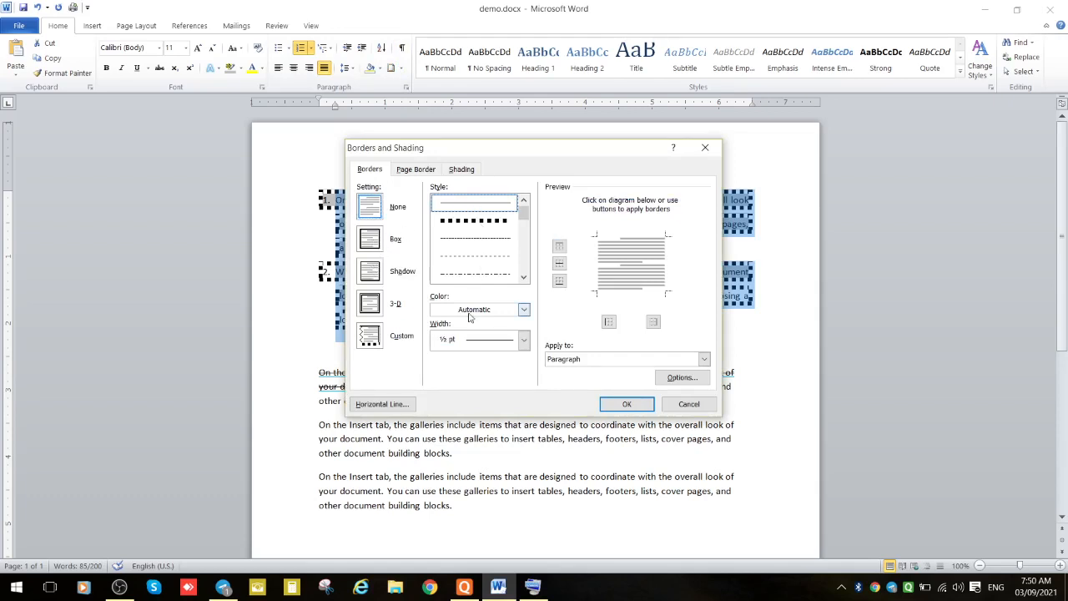
{"action": "left_click", "coordinate": [473, 238]}
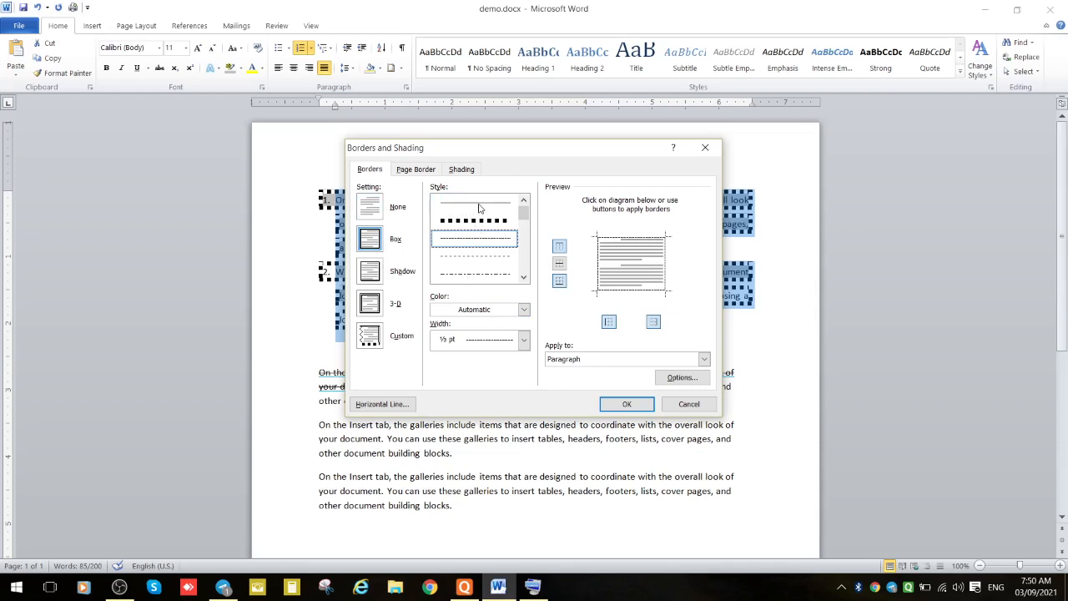
{"action": "left_click", "coordinate": [480, 208]}
{"action": "left_click", "coordinate": [371, 209]}
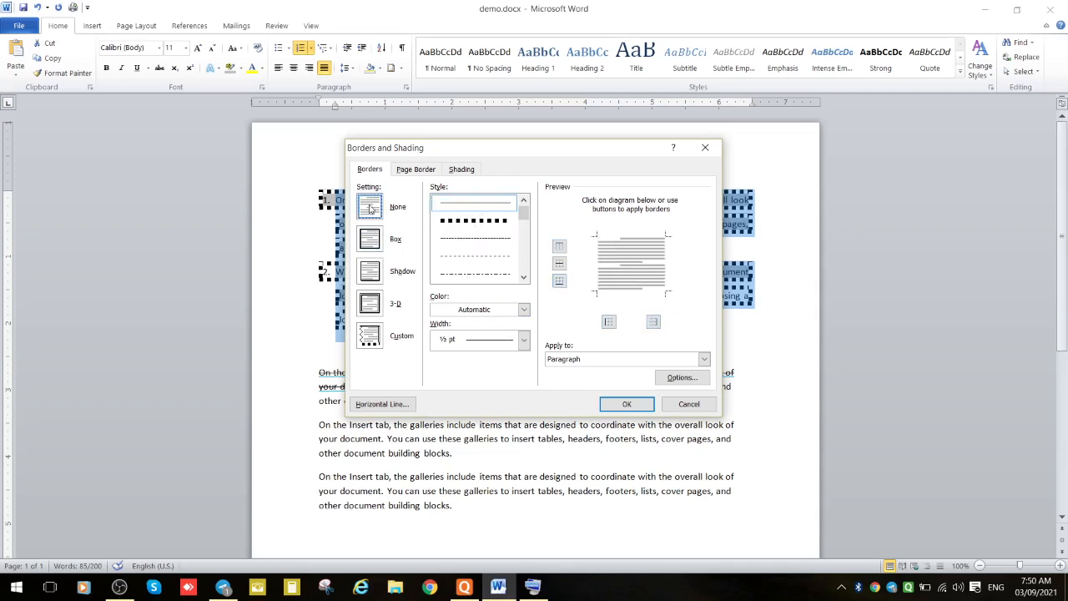
{"action": "left_click", "coordinate": [624, 404]}
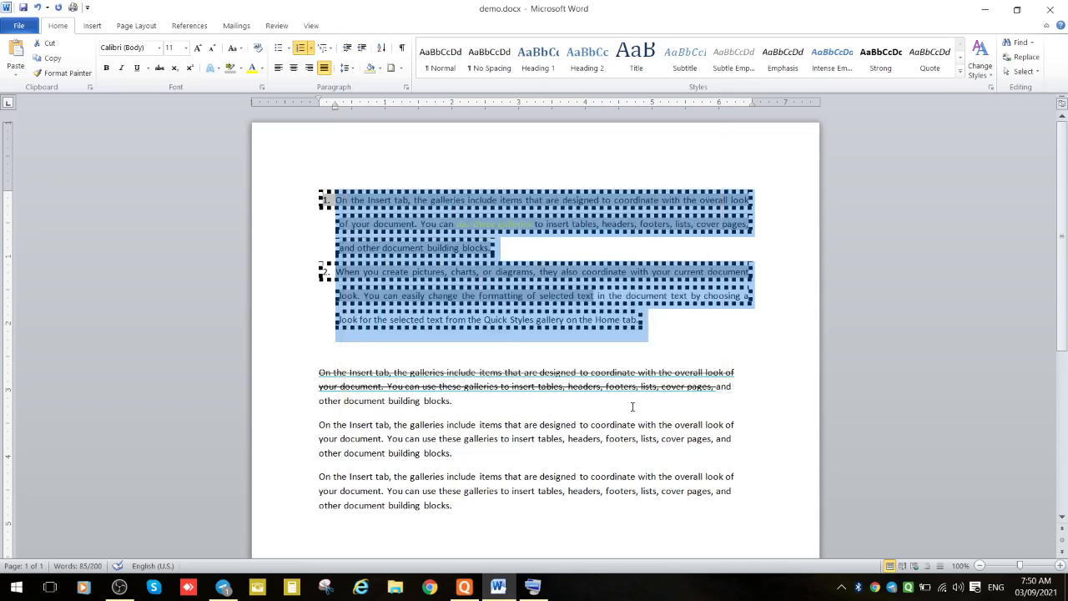
Step: Put outside borders around the two numbered paragraphs
{"action": "left_click", "coordinate": [401, 68]}
{"action": "left_click", "coordinate": [431, 178]}
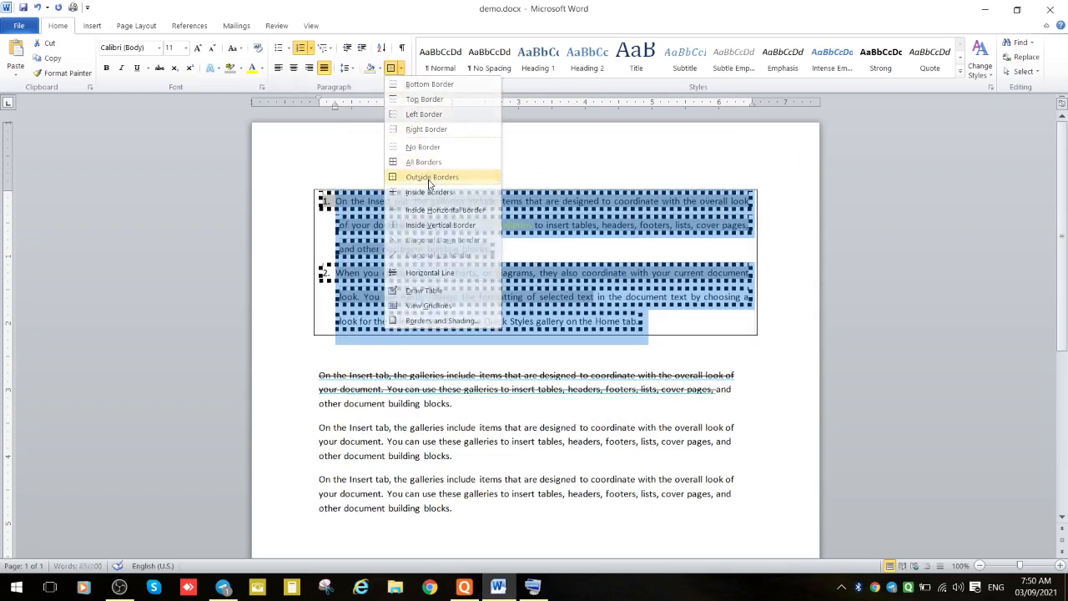
Step: Remove the dotted borders with the None setting applied to Text, and clear the paragraphs' outside borders with No Border
{"action": "left_click", "coordinate": [401, 69]}
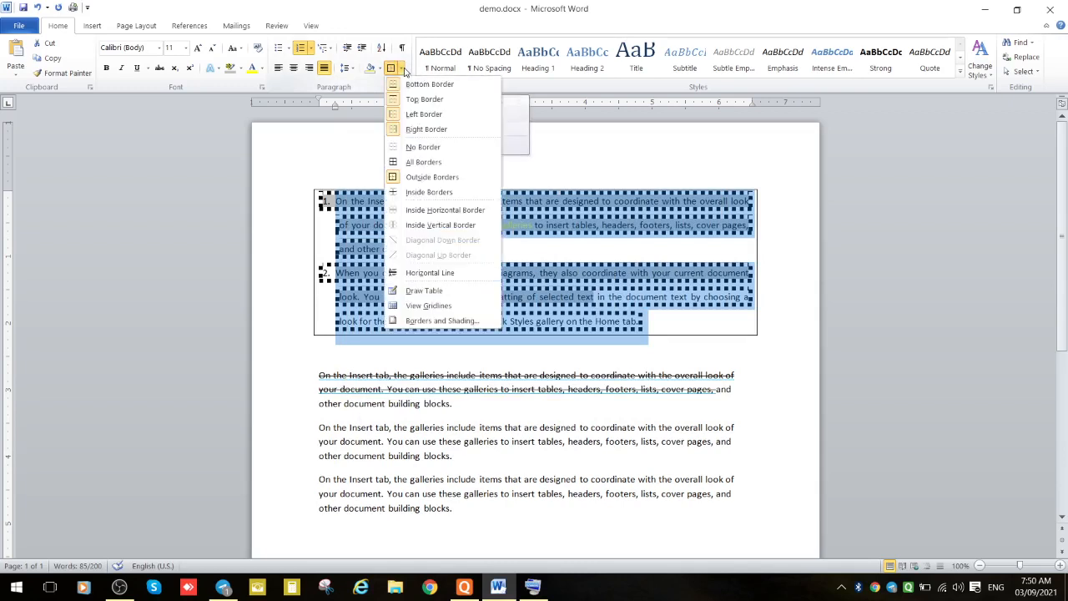
{"action": "left_click", "coordinate": [436, 322]}
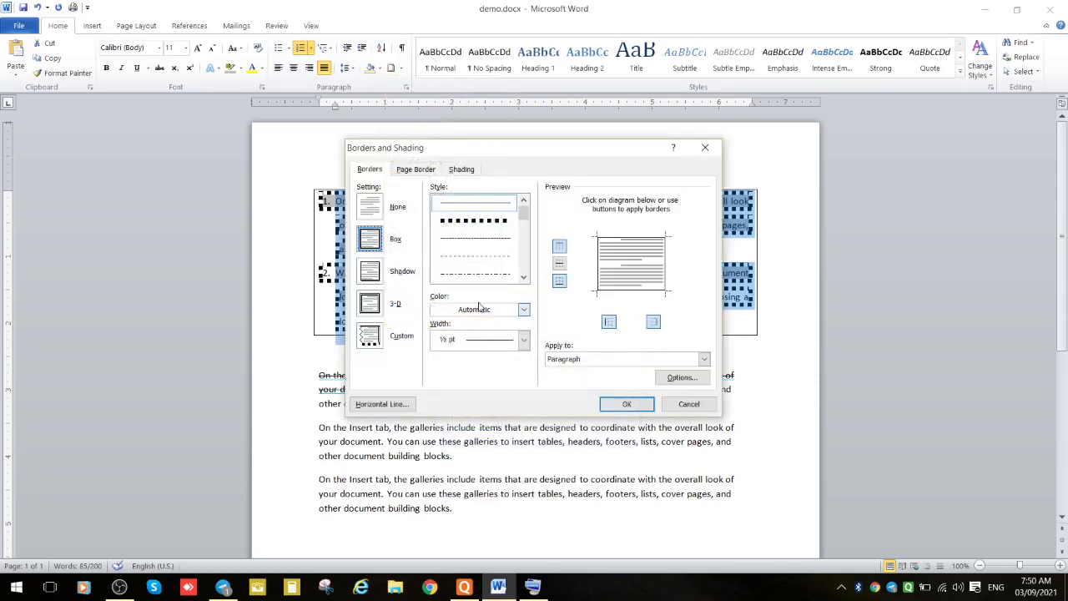
{"action": "left_click", "coordinate": [380, 197]}
{"action": "left_click", "coordinate": [415, 170]}
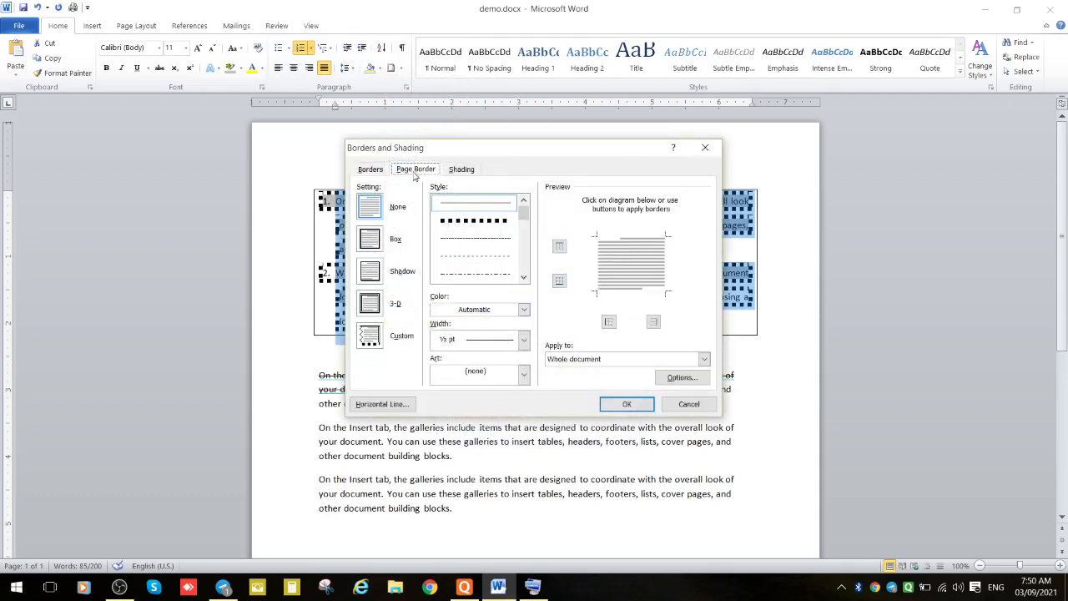
{"action": "left_click", "coordinate": [455, 174]}
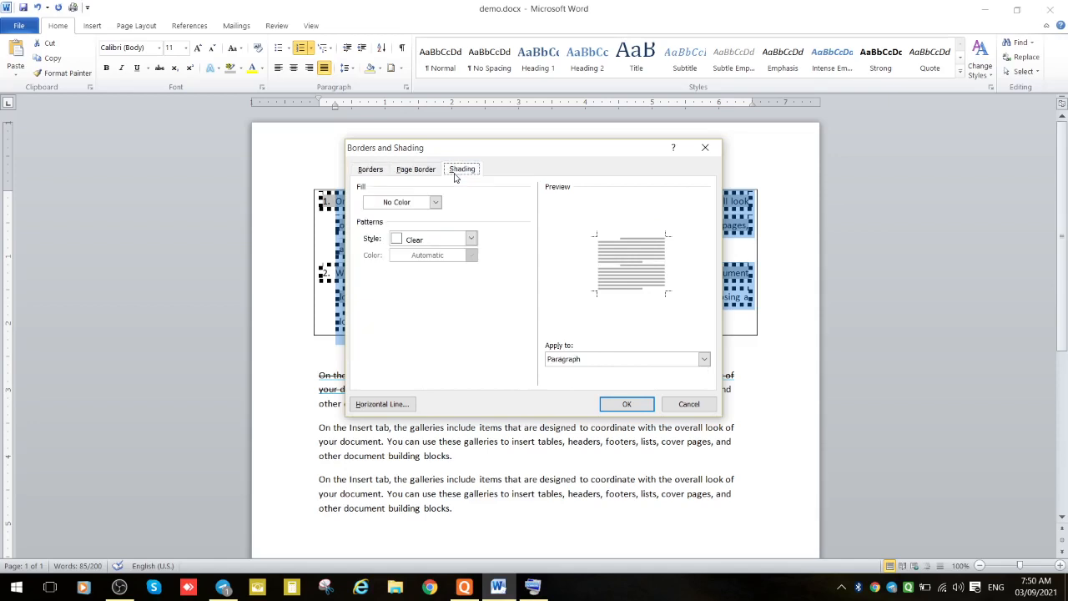
{"action": "left_click", "coordinate": [375, 170]}
{"action": "left_click", "coordinate": [378, 214]}
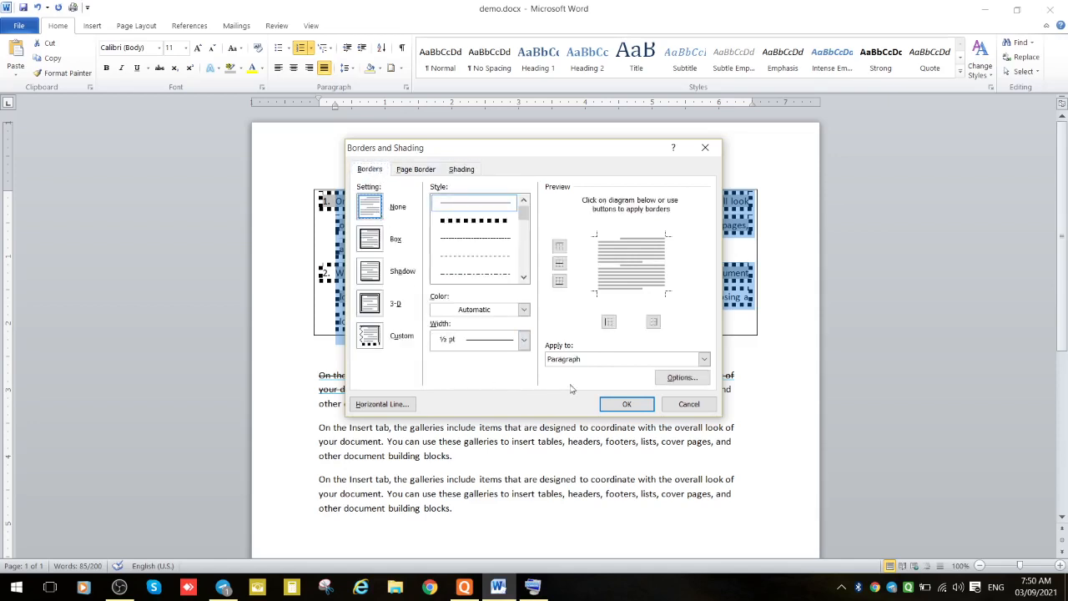
{"action": "left_click", "coordinate": [703, 358]}
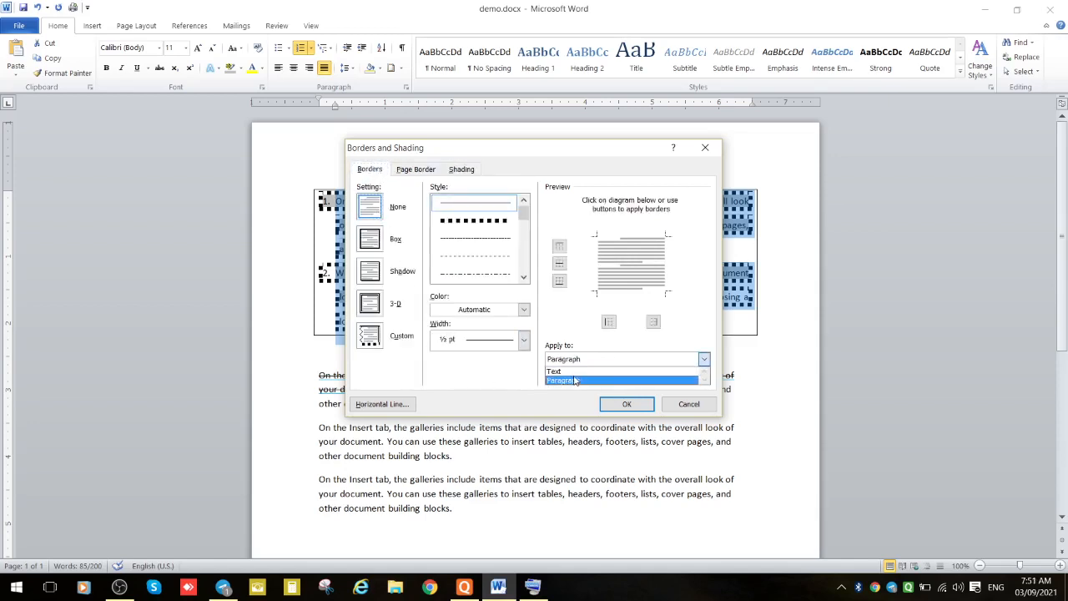
{"action": "left_click", "coordinate": [578, 372]}
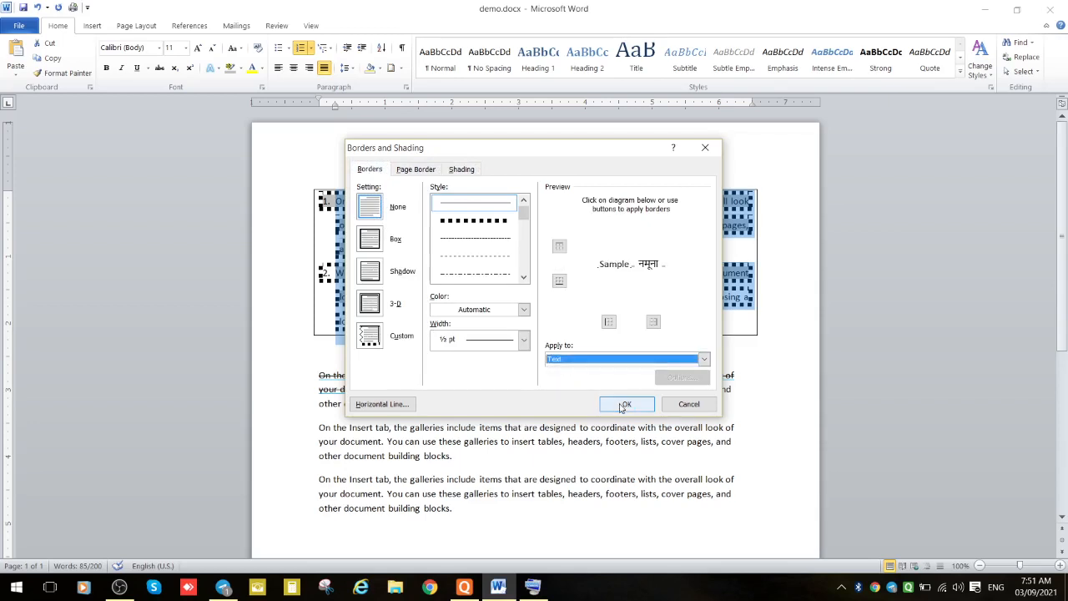
{"action": "left_click", "coordinate": [624, 404]}
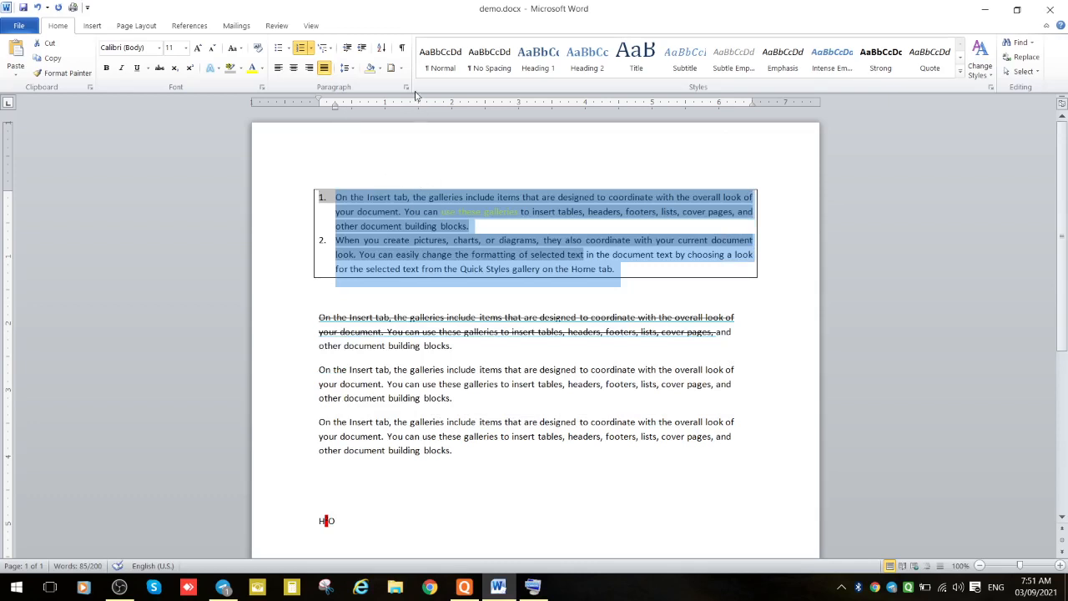
{"action": "left_click", "coordinate": [401, 69]}
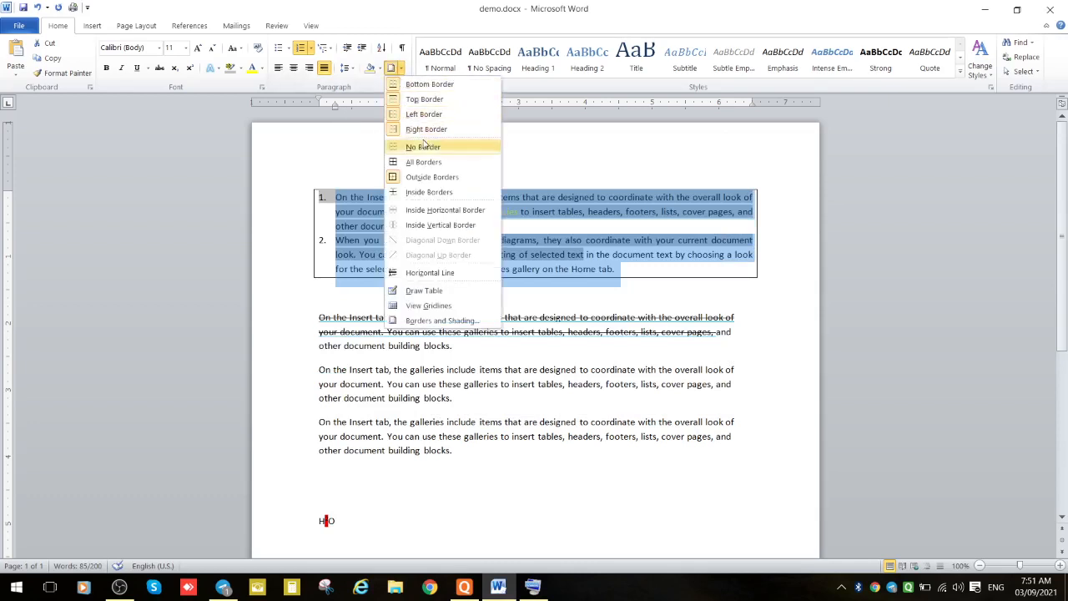
{"action": "left_click", "coordinate": [428, 147]}
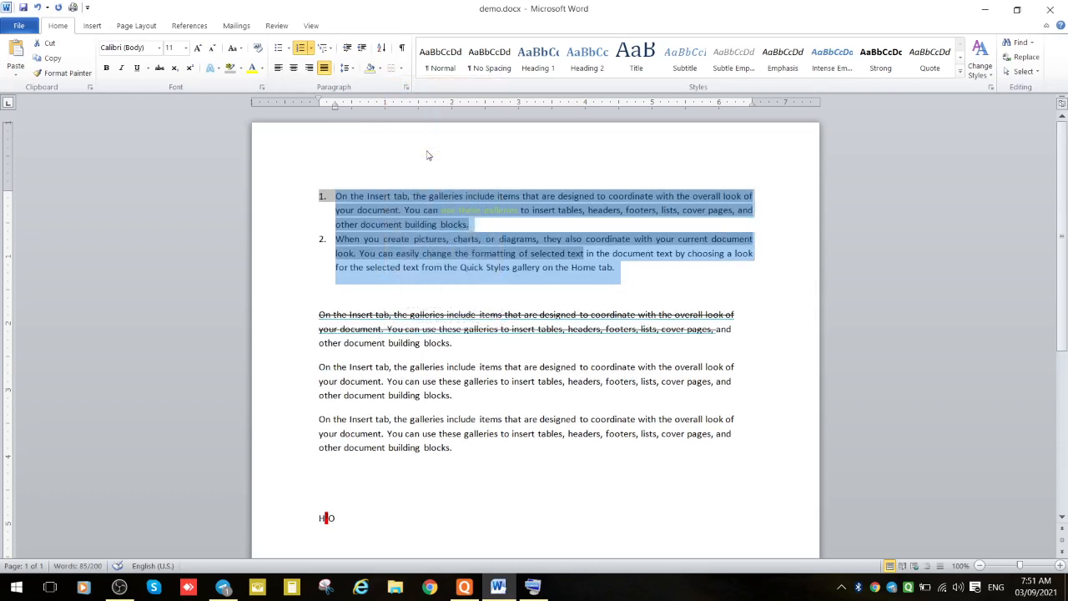
Step: Try the No Spacing, Heading 1 and Heading 2 styles on the struck-through paragraph below the list and set it to Normal
{"action": "left_click", "coordinate": [472, 330]}
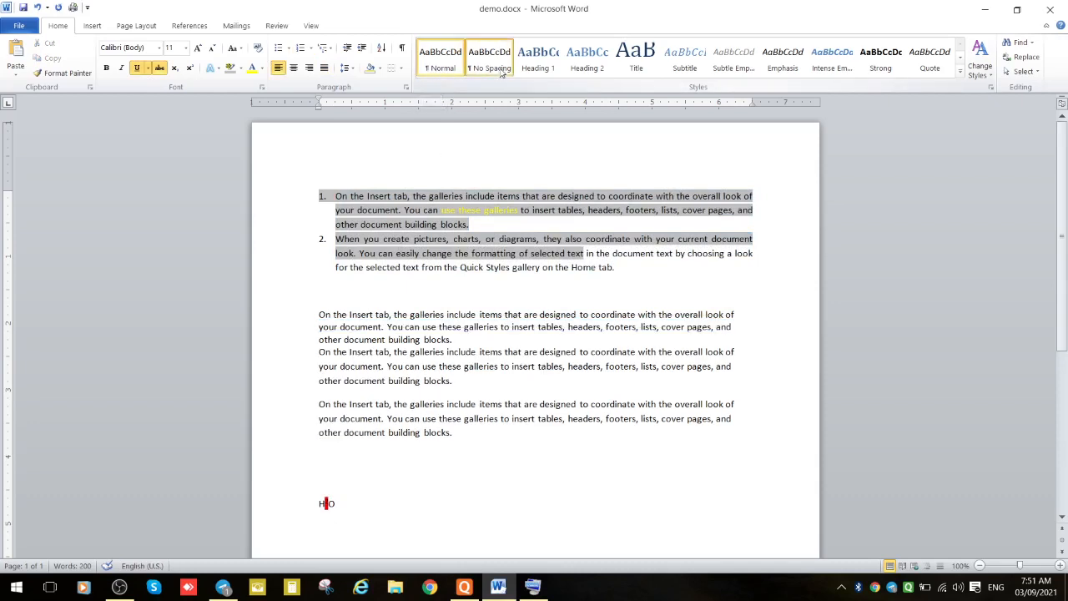
{"action": "left_click", "coordinate": [476, 68]}
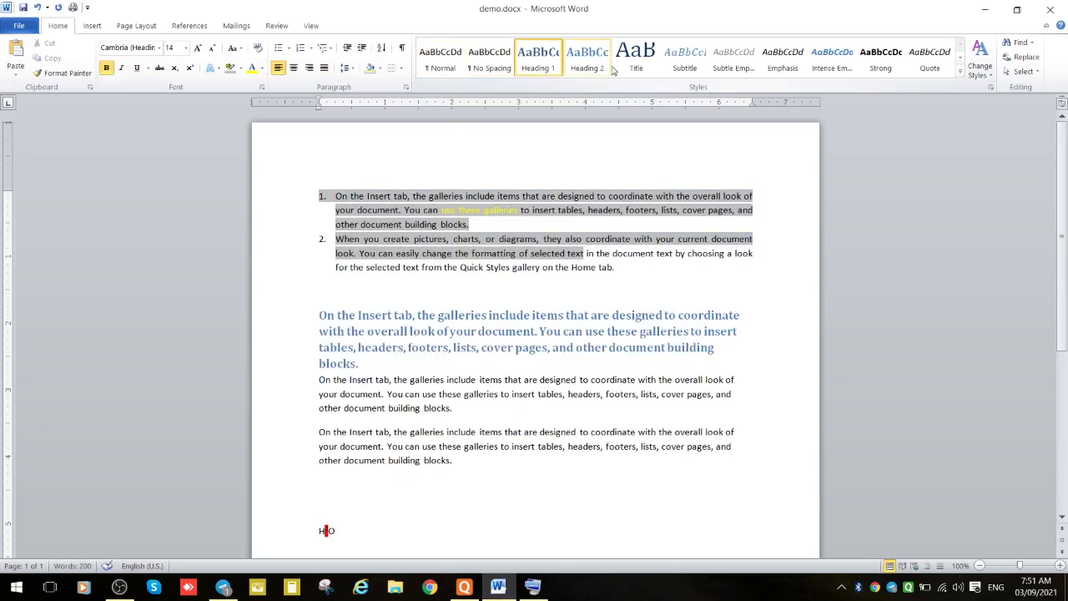
{"action": "left_click", "coordinate": [587, 59]}
{"action": "left_click", "coordinate": [464, 56]}
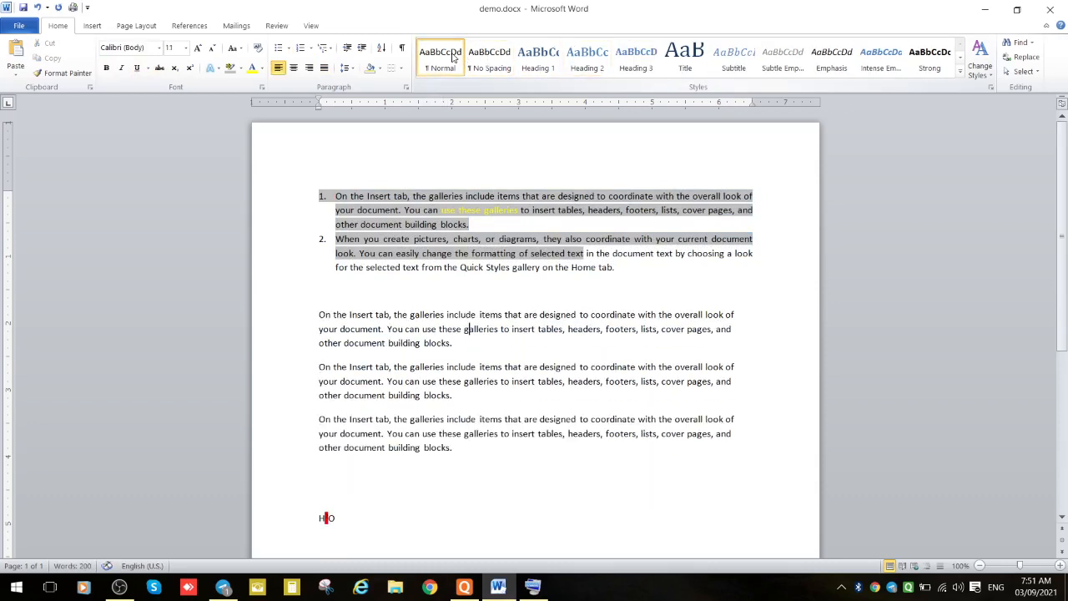
{"action": "left_click", "coordinate": [989, 74]}
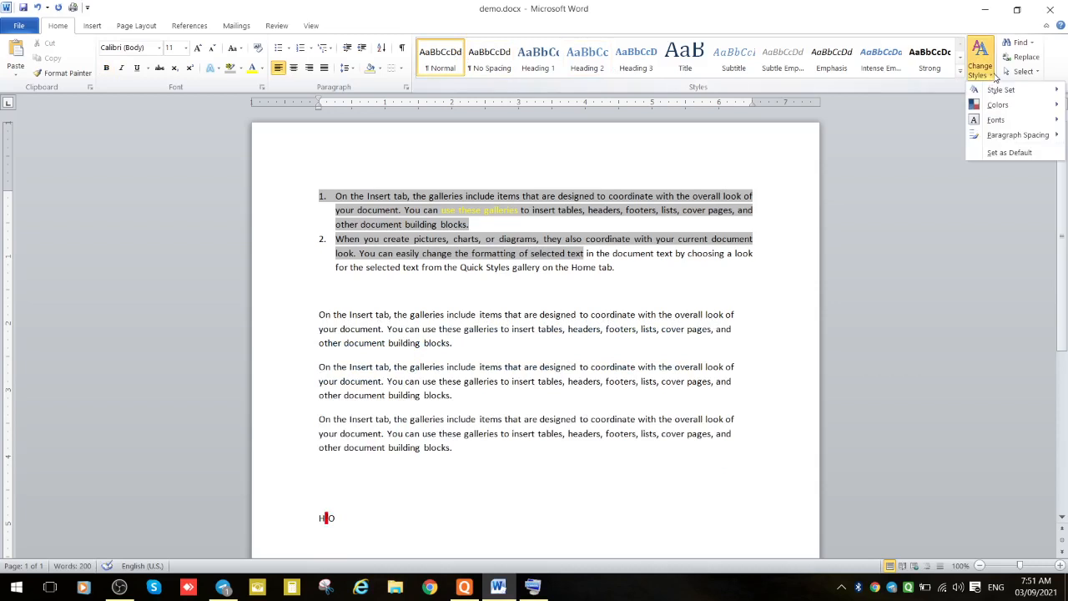
Step: Search the document for "you" and close the search pane
{"action": "mouse_move", "coordinate": [1002, 98]}
{"action": "left_click", "coordinate": [1019, 44]}
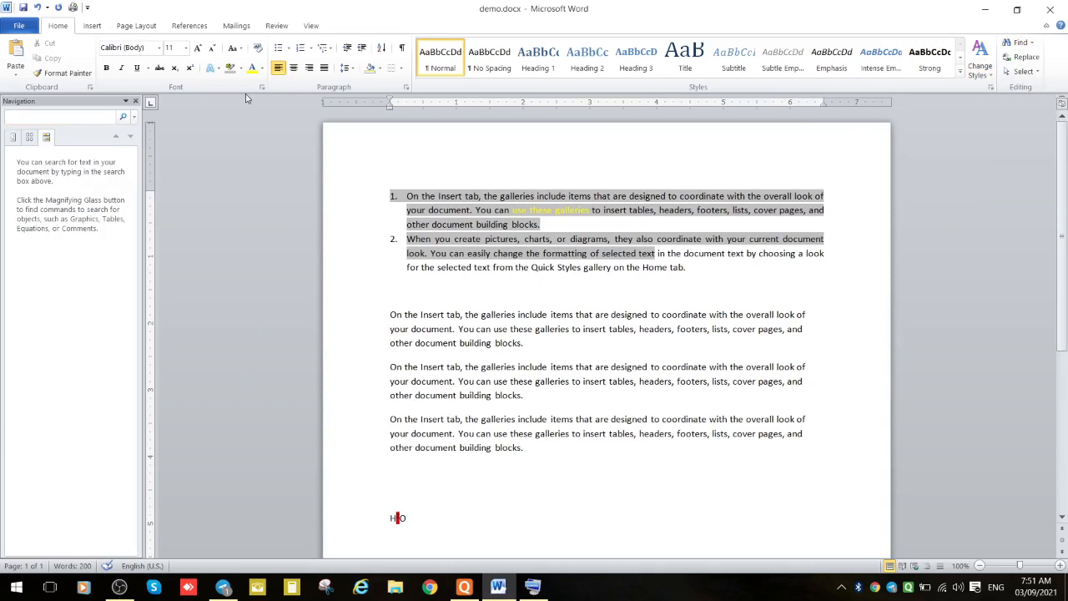
{"action": "type", "text": "you"}
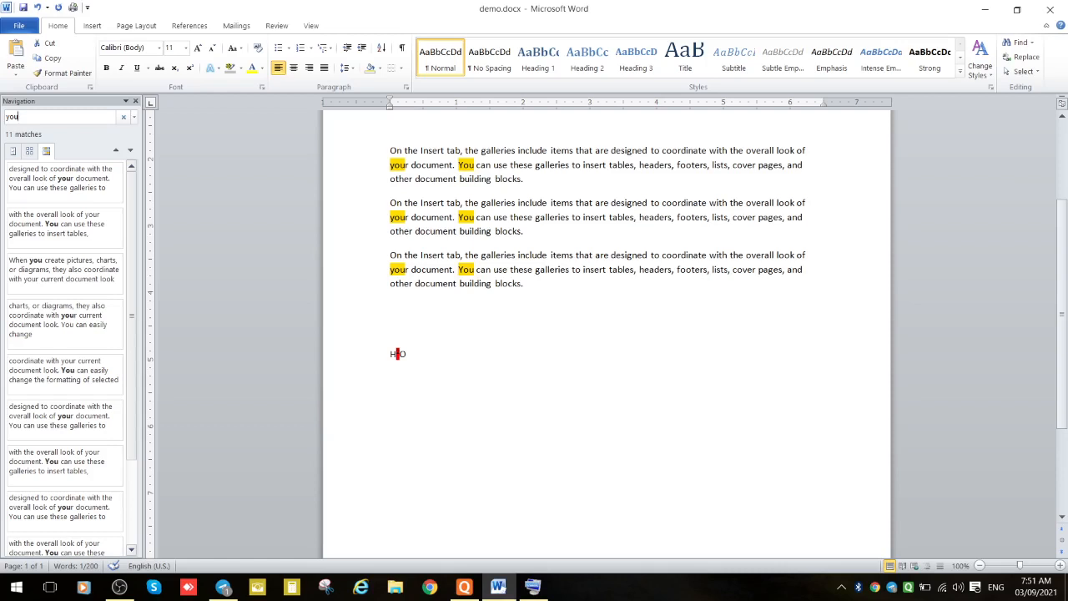
{"action": "left_click", "coordinate": [136, 102]}
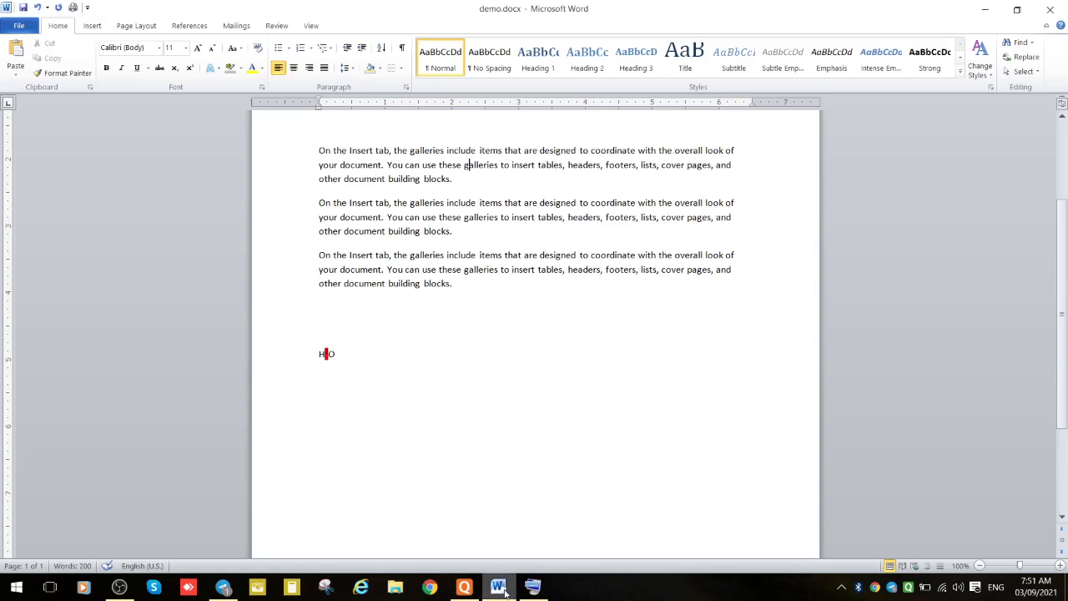
{"action": "left_click", "coordinate": [115, 593]}
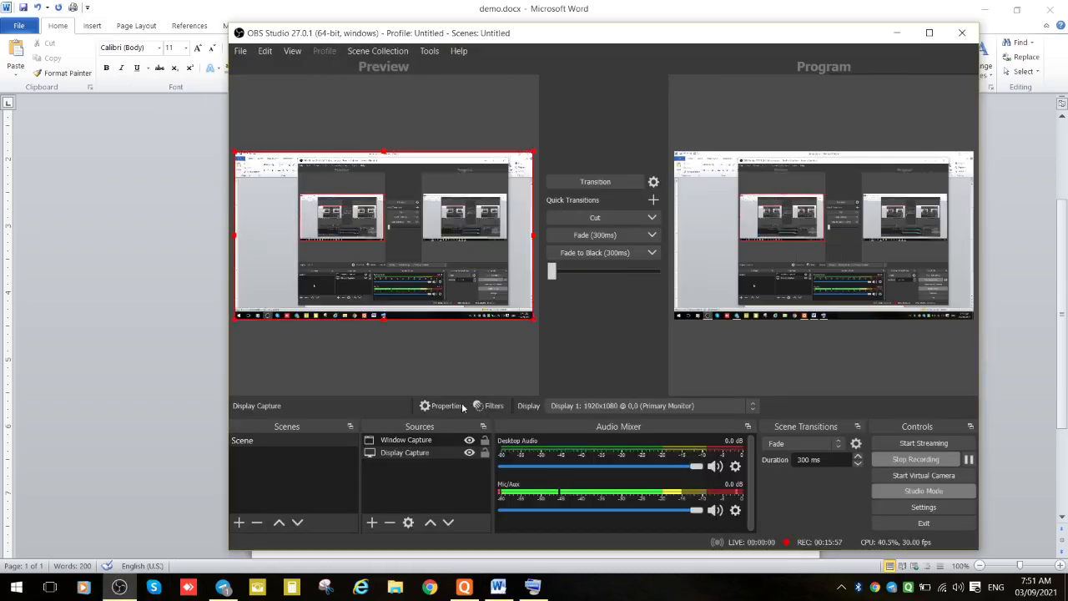